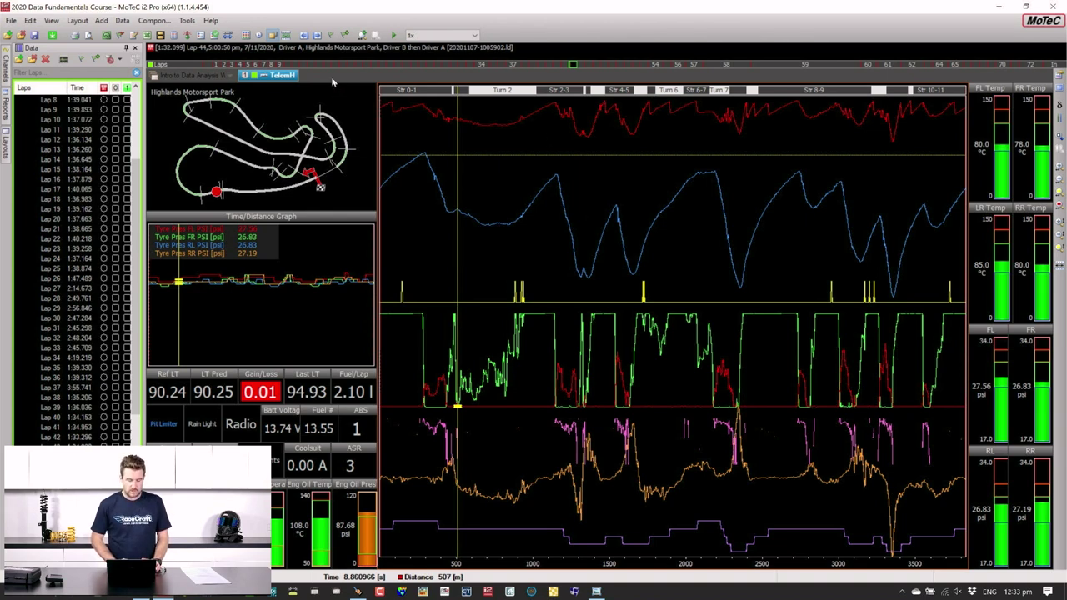
Add a new worksheet, keeping the default name Worksheet.
right_click(333, 80)
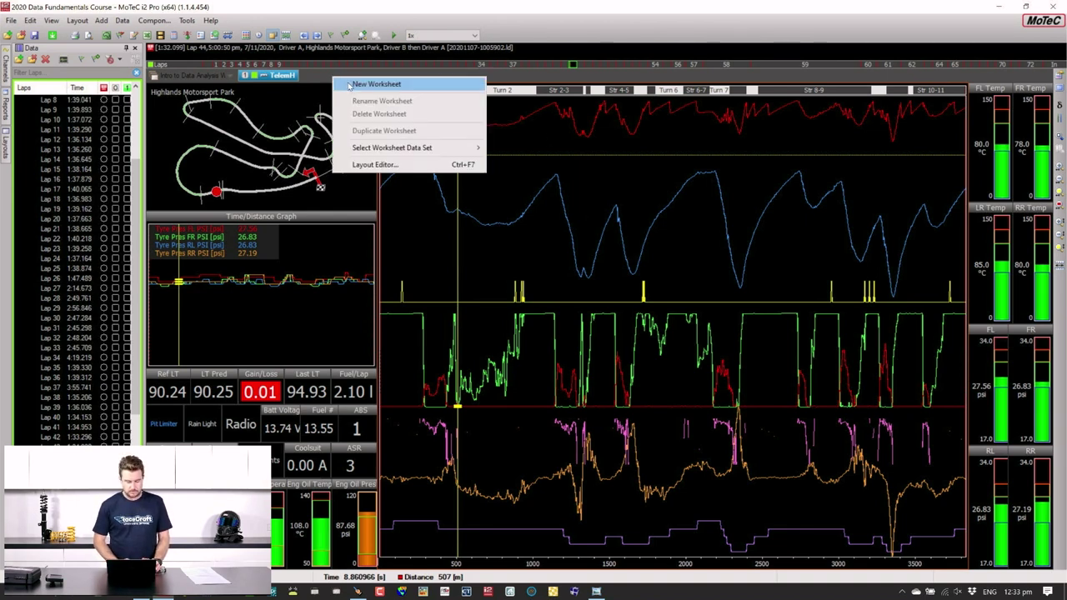
click(350, 84)
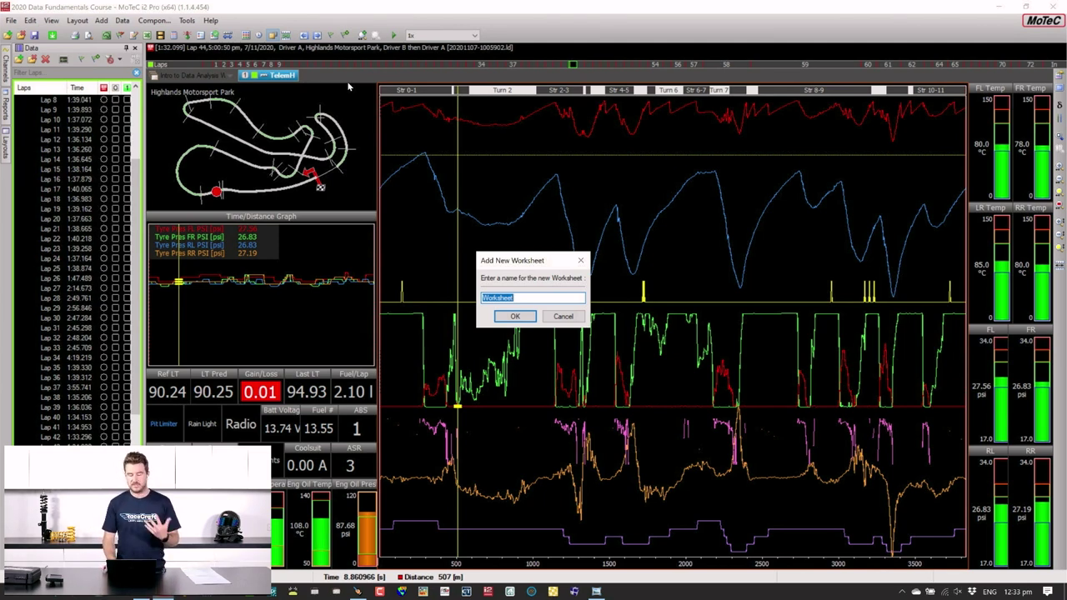
key(Return)
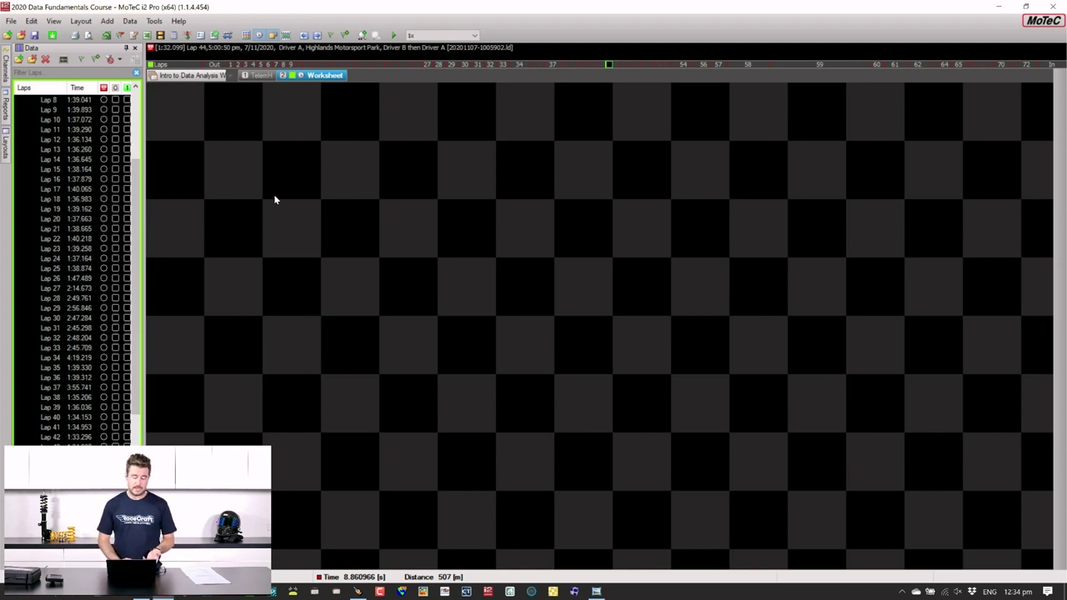
Add a Time/Distance Graph to the empty worksheet with the Corr Speed channel.
right_click(275, 198)
mouse_move(289, 207)
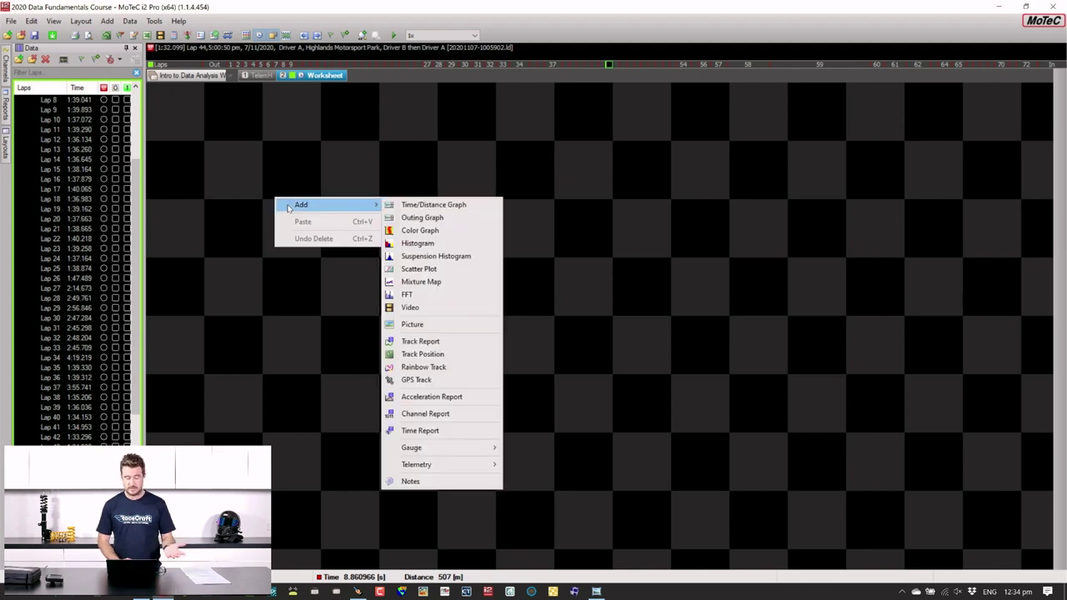
click(461, 206)
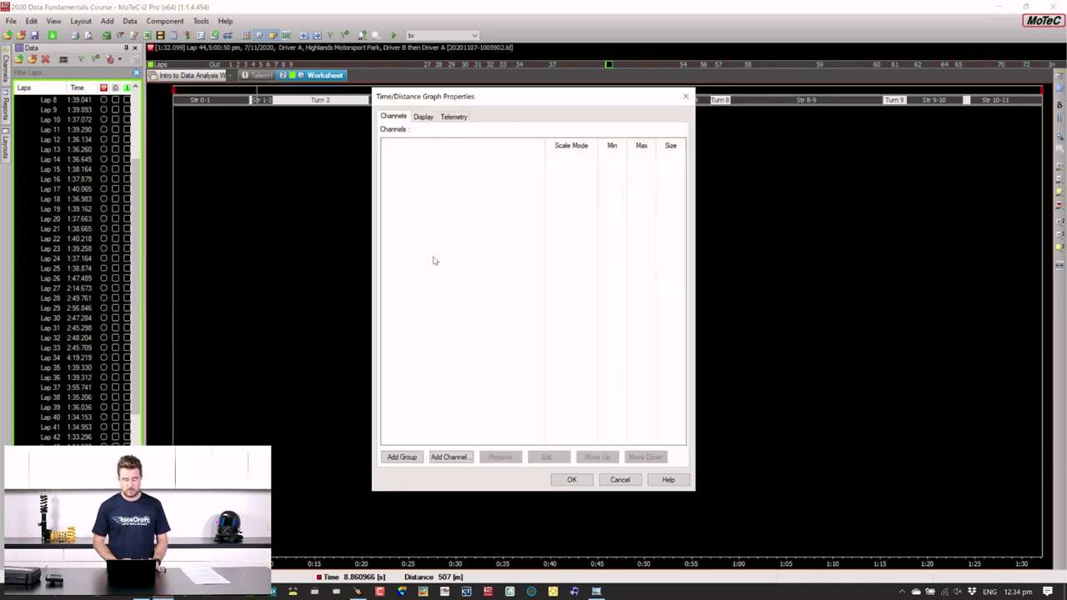
click(450, 457)
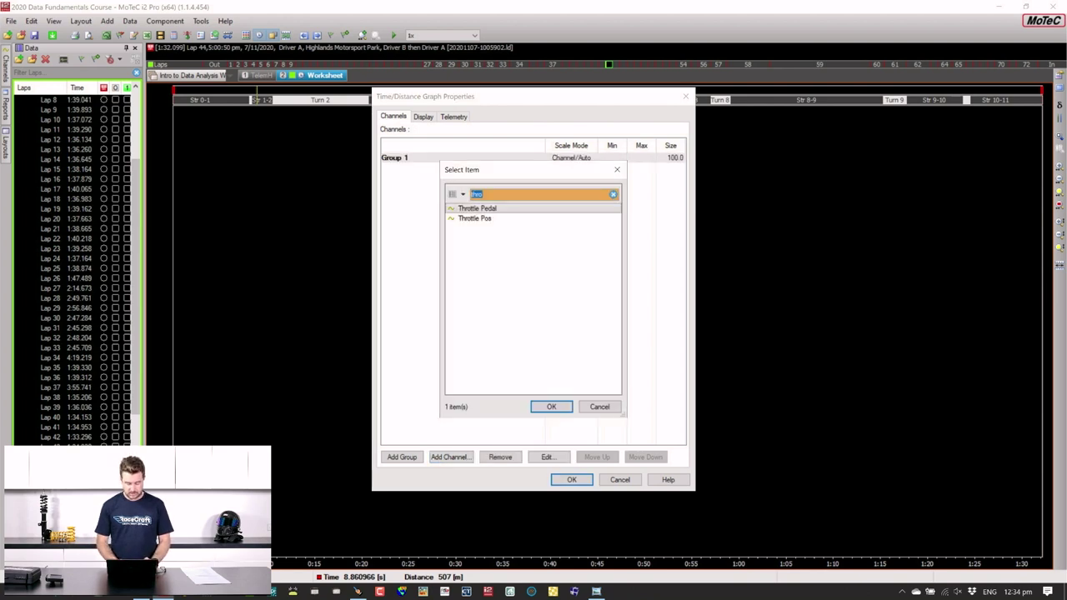
text(cor)
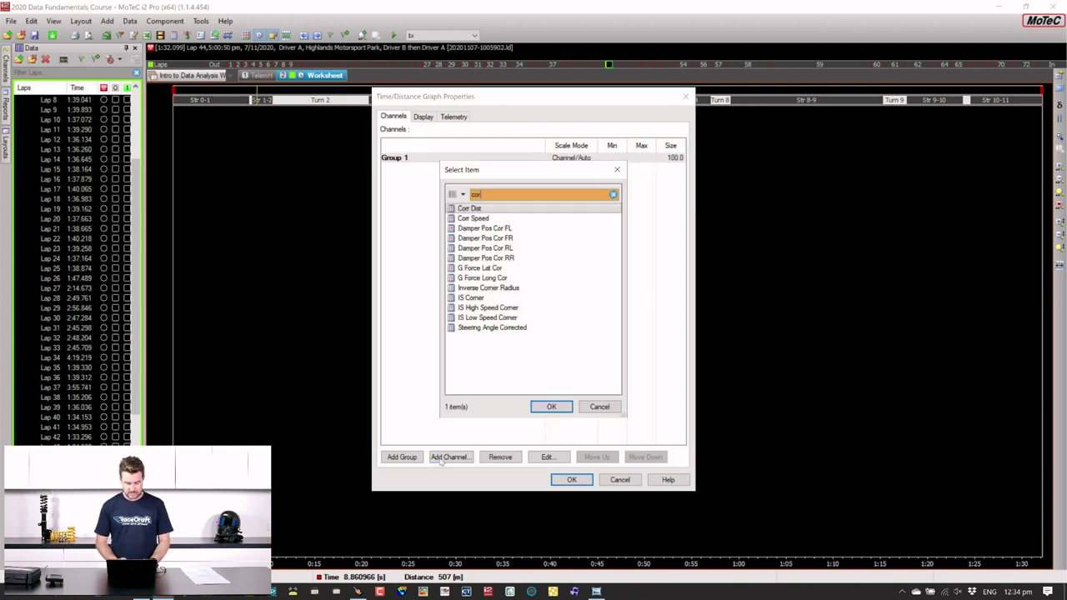
click(477, 220)
double_click(477, 220)
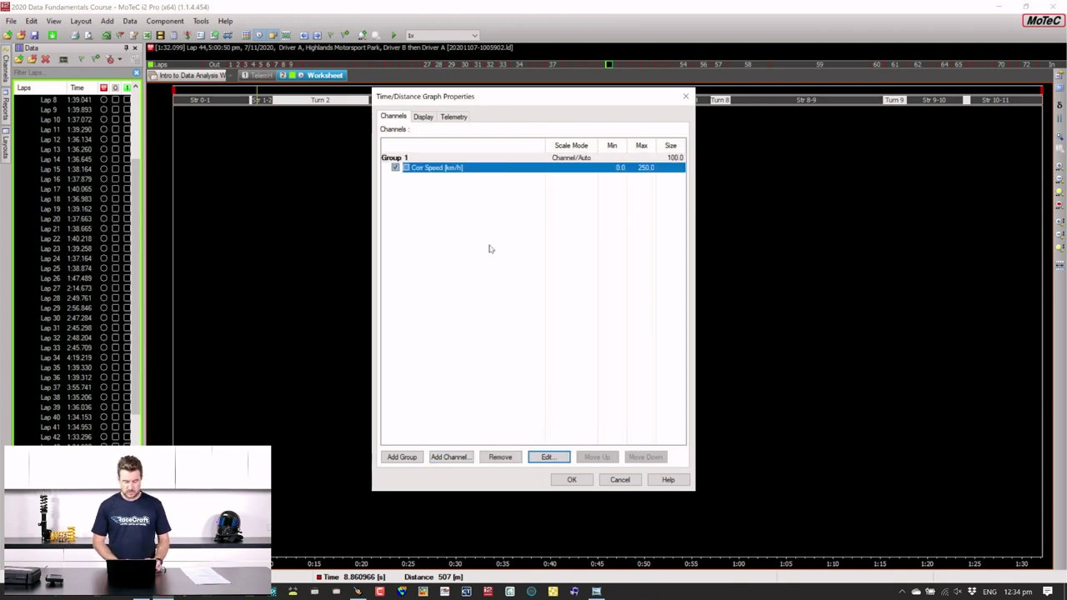
click(566, 481)
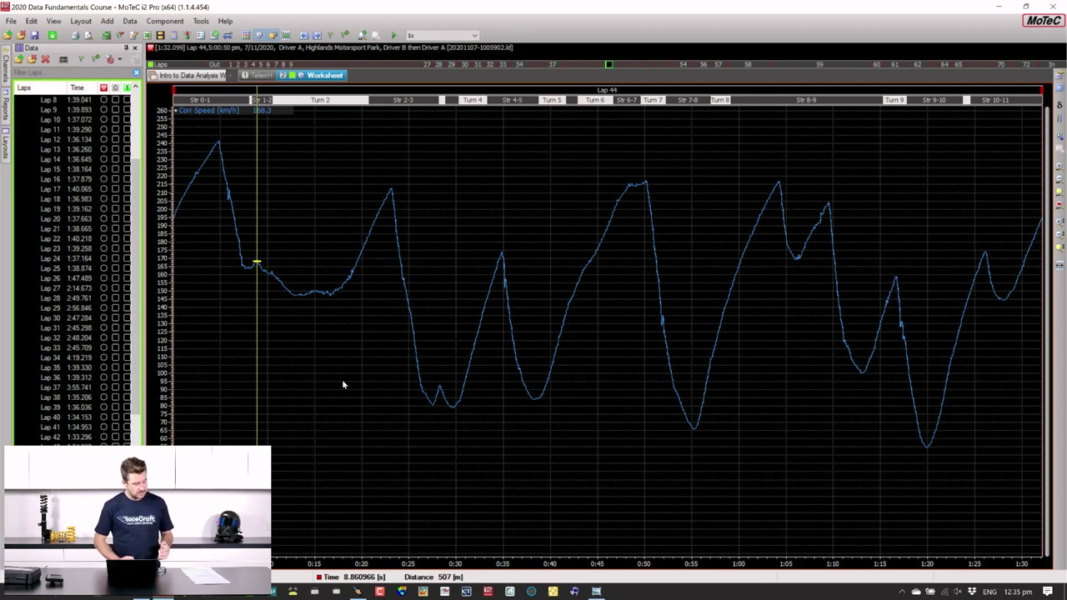
Examine the Corr Speed trace of lap 44 with the cursor and circle the speed minima near 0:28, 0:55 and 1:20.
click(393, 399)
drag(392, 399, 367, 397)
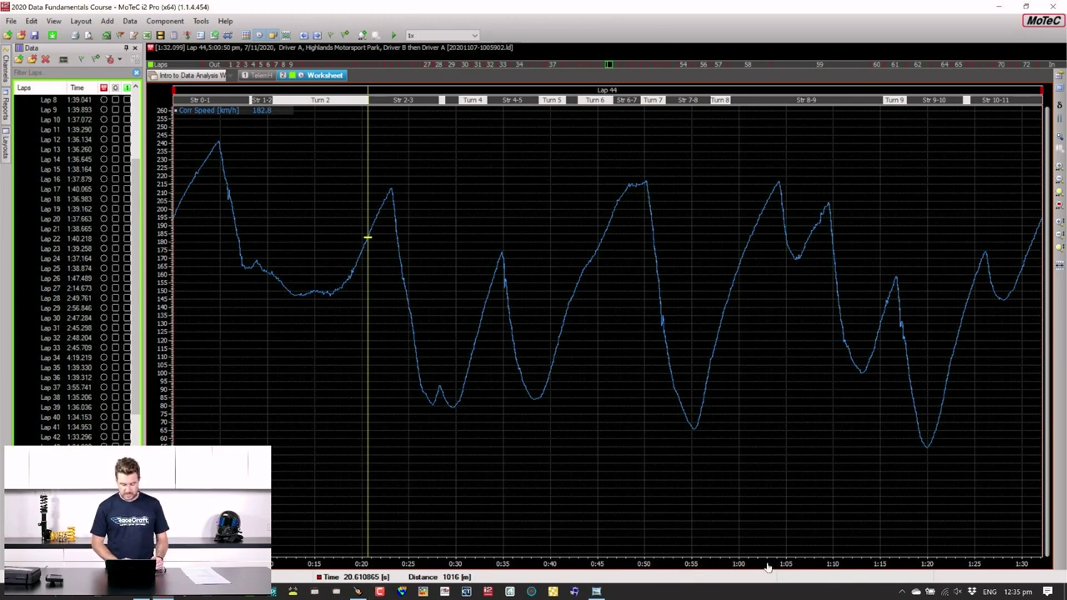
click(233, 334)
mouse_move(233, 471)
mouse_down()
mouse_move(326, 481)
mouse_move(333, 468)
mouse_move(180, 416)
mouse_move(212, 392)
mouse_move(200, 393)
mouse_move(202, 380)
mouse_move(218, 381)
mouse_move(235, 402)
mouse_move(305, 403)
mouse_move(410, 358)
mouse_move(423, 374)
mouse_move(388, 374)
mouse_move(398, 431)
mouse_move(450, 365)
mouse_up()
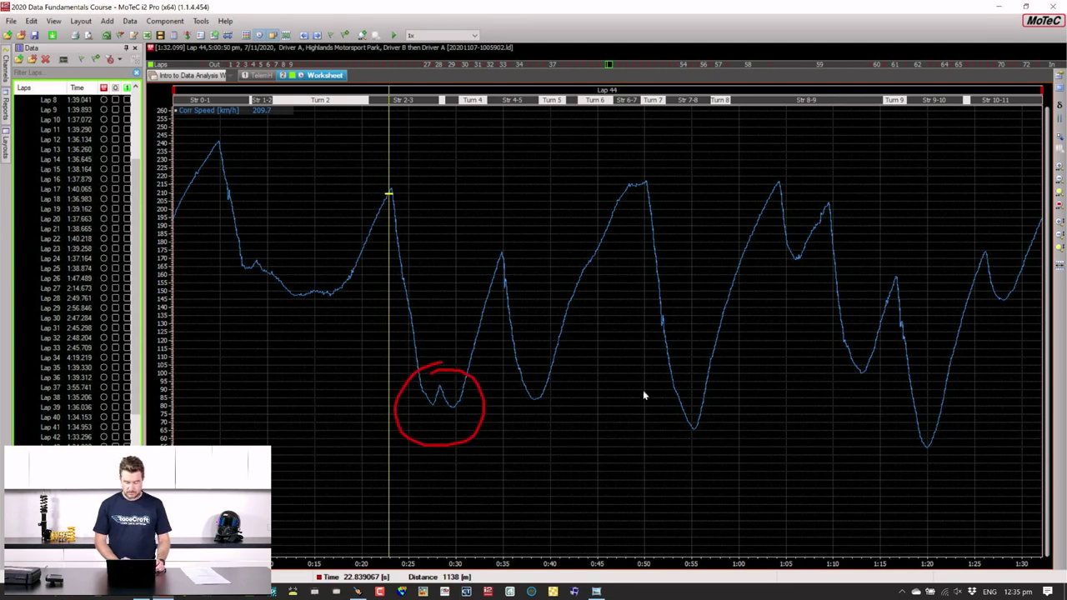
mouse_move(665, 398)
mouse_down()
mouse_move(715, 428)
mouse_move(699, 445)
mouse_move(664, 386)
mouse_up()
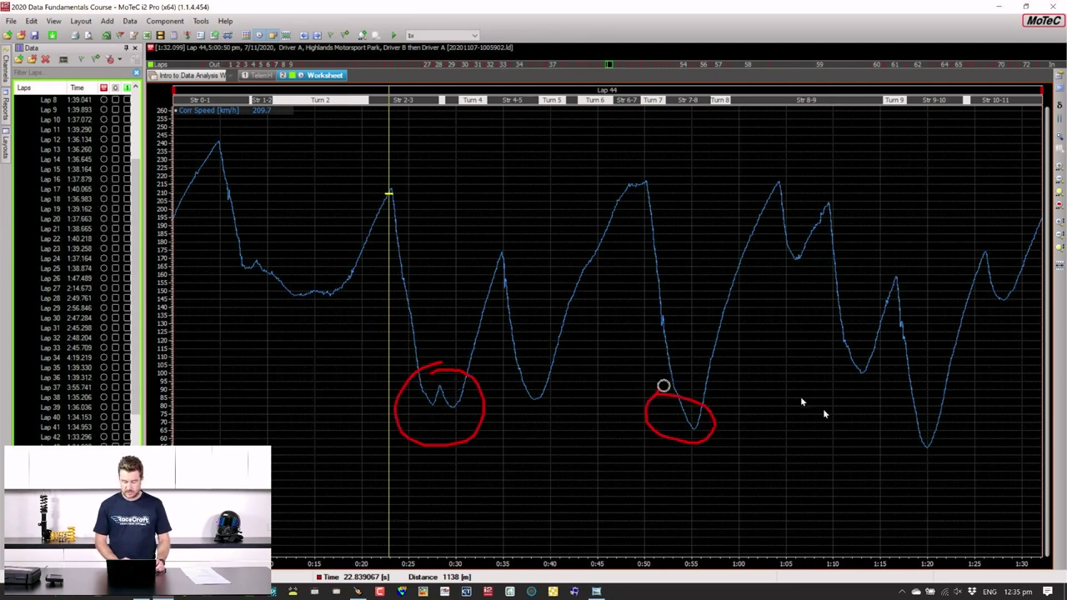
mouse_move(921, 442)
mouse_down()
mouse_move(941, 425)
mouse_move(977, 453)
mouse_move(911, 462)
mouse_move(898, 418)
mouse_up()
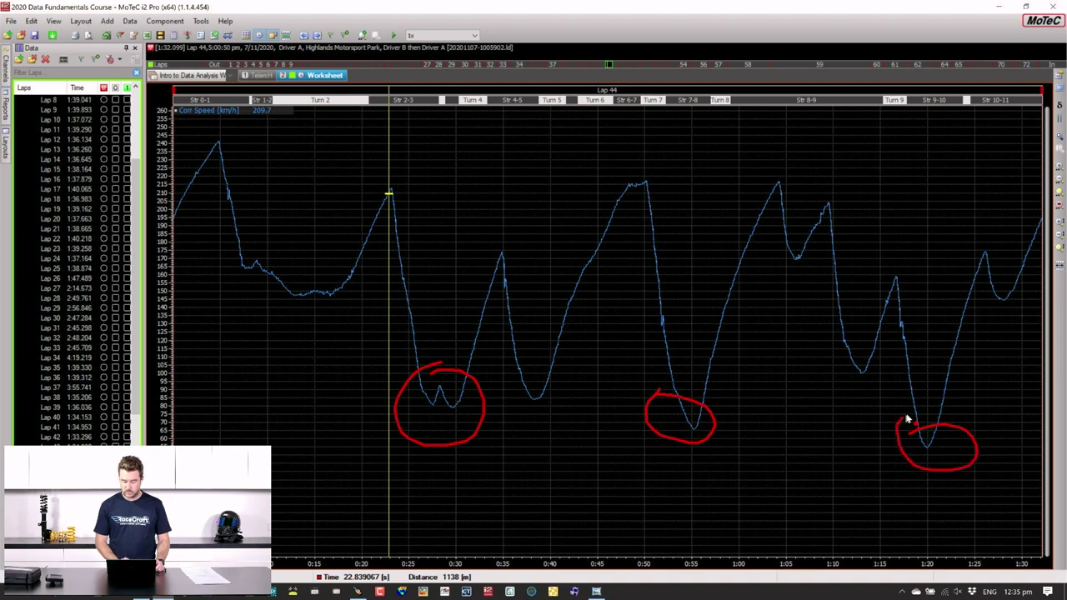
click(929, 454)
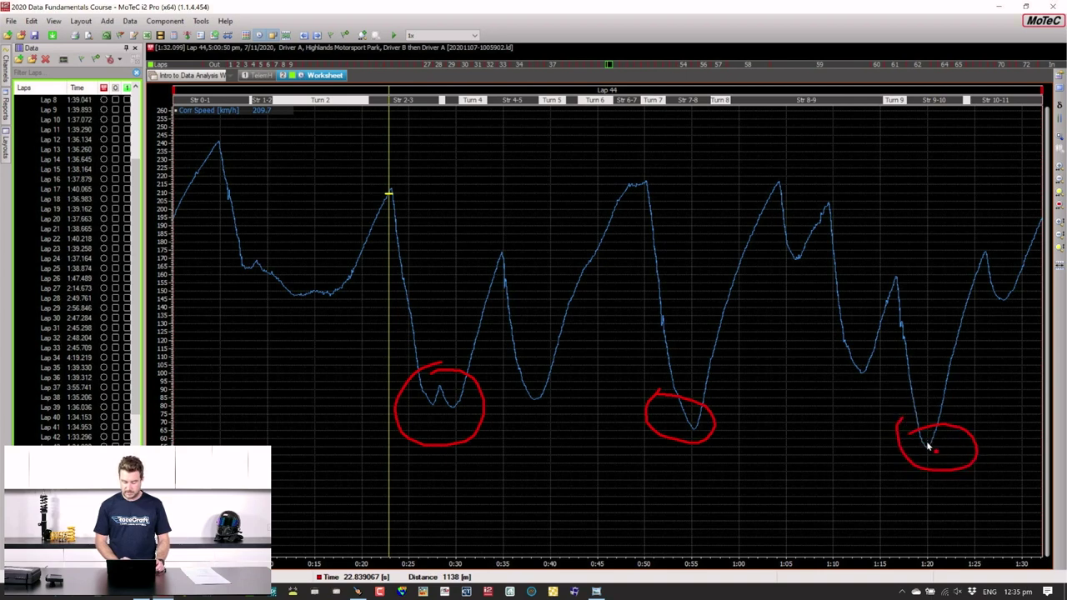
drag(929, 455, 928, 437)
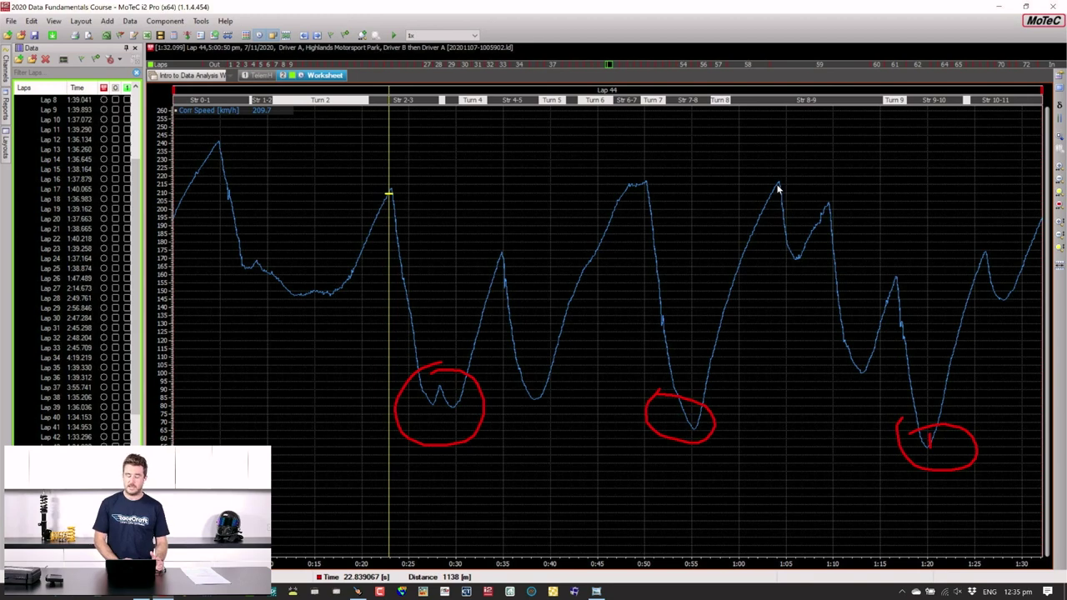
click(754, 256)
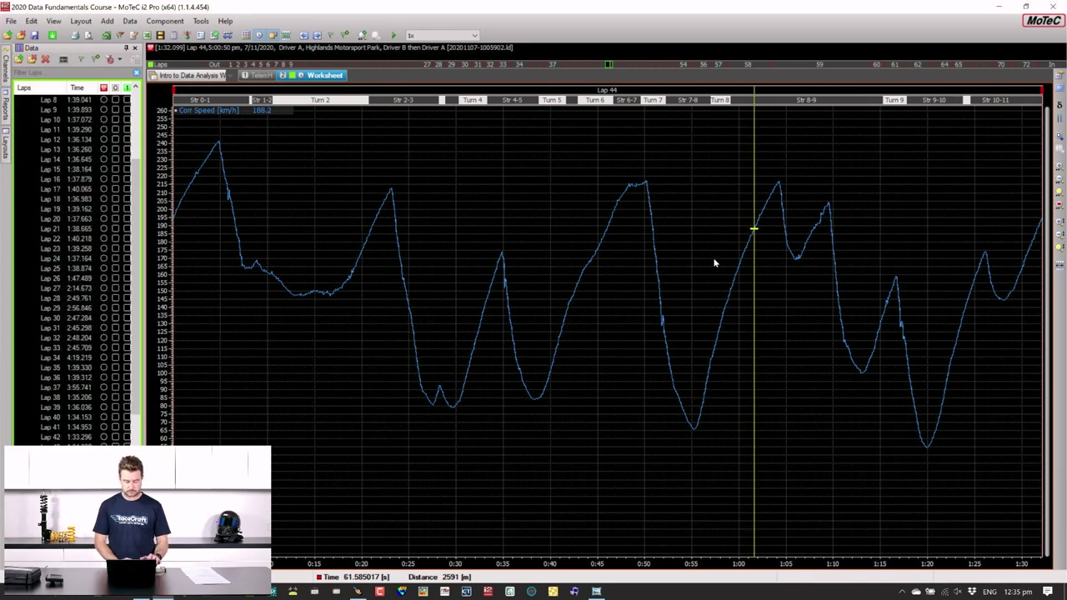
click(495, 341)
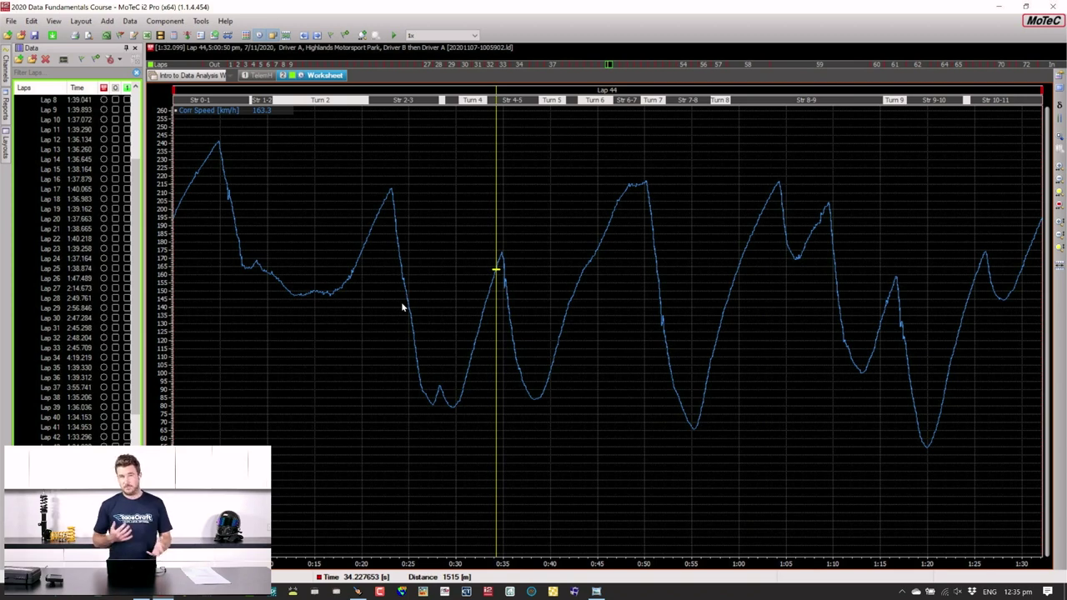
click(290, 396)
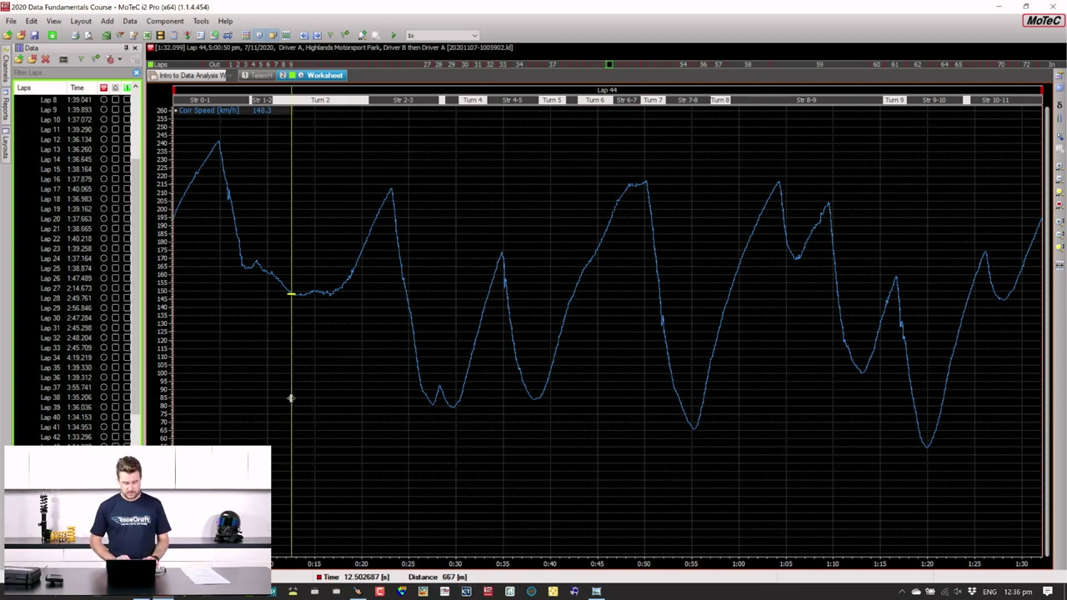
Add a second channel group to the time/distance graph containing the Throttle Pedal channel.
right_click(291, 403)
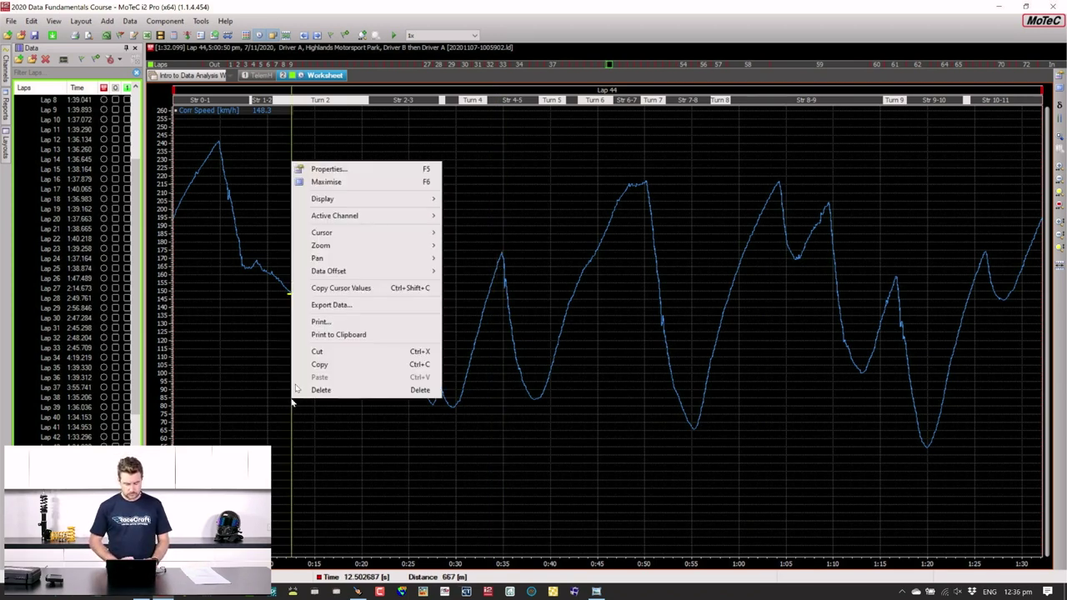
click(388, 169)
click(399, 456)
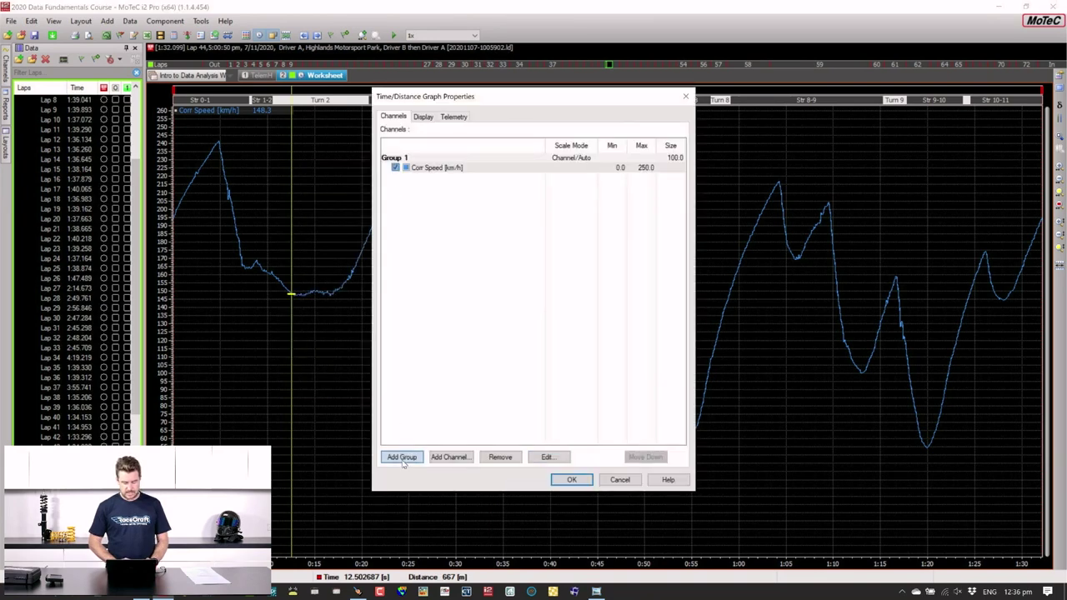
click(463, 457)
text(thr)
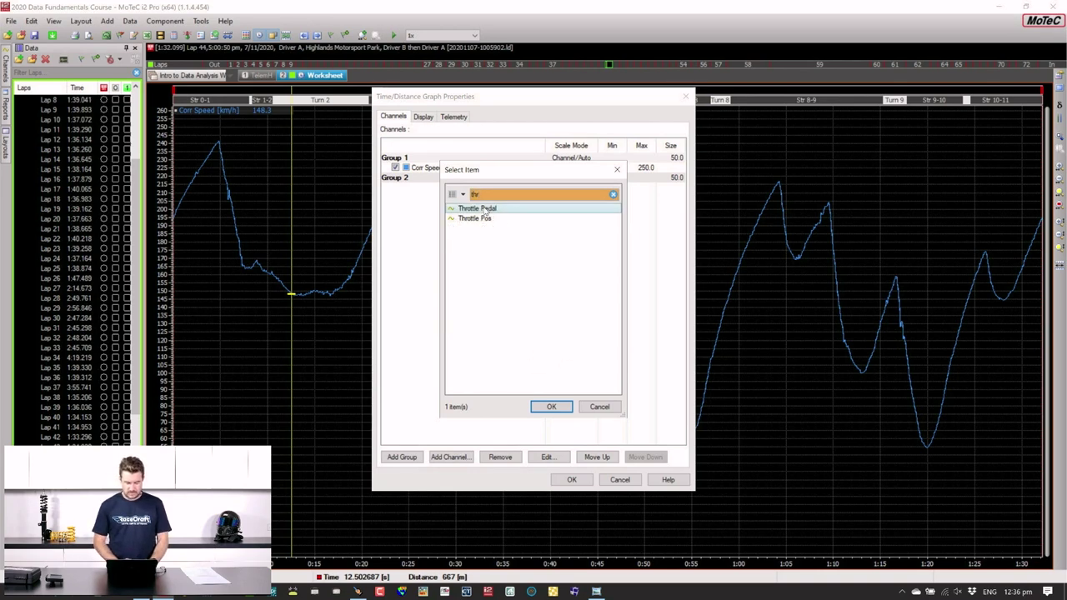
double_click(486, 212)
Add a third channel group containing the Brake Pres FR channel.
click(402, 456)
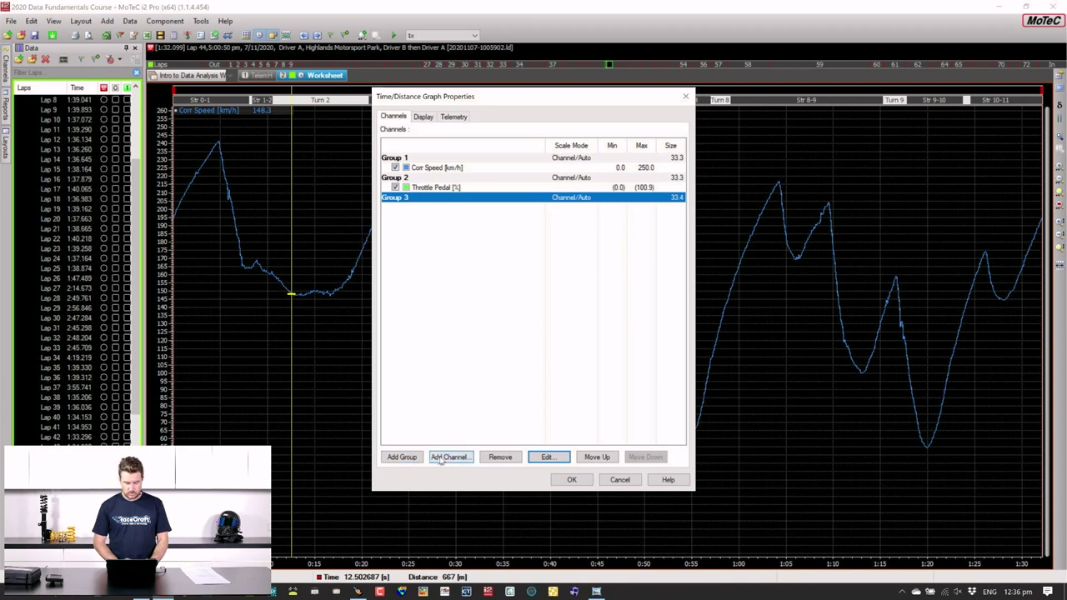
click(440, 460)
text(brake)
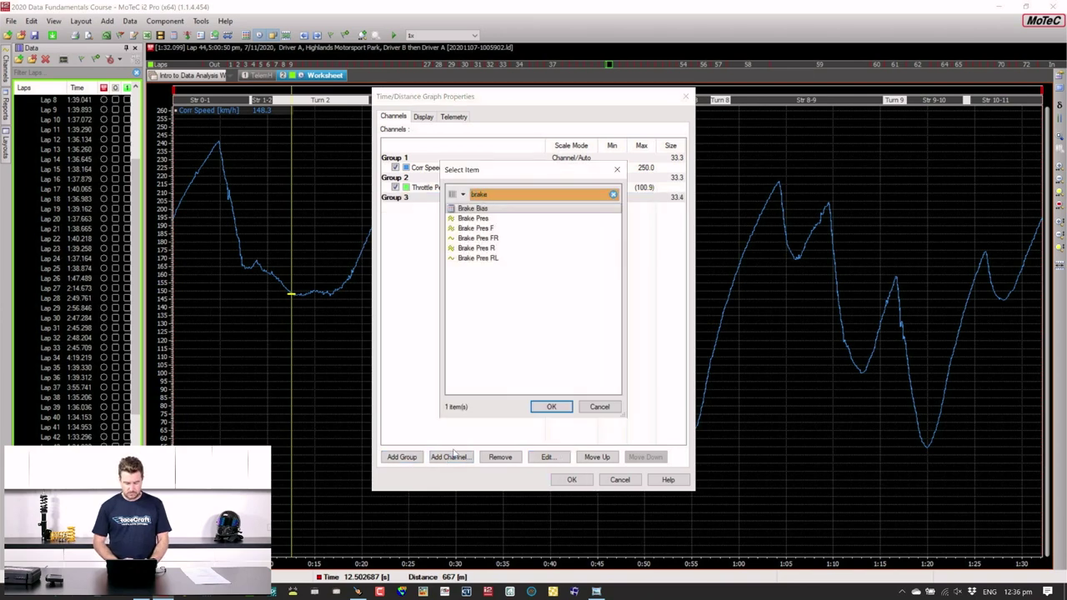
double_click(491, 239)
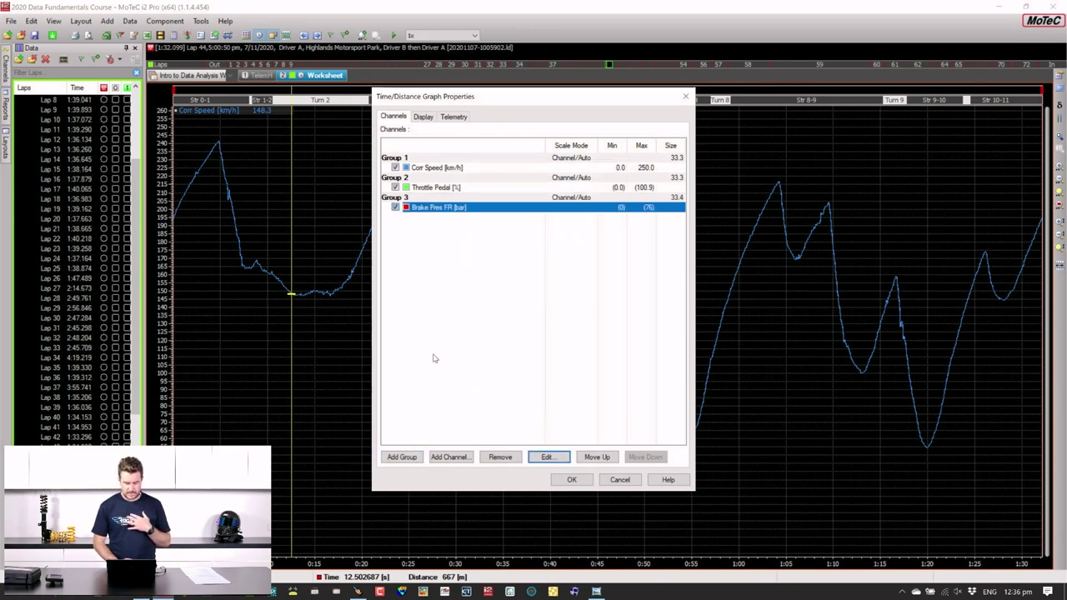
Browse the full channel list and add the Steering Angle channel in a fourth group.
click(450, 456)
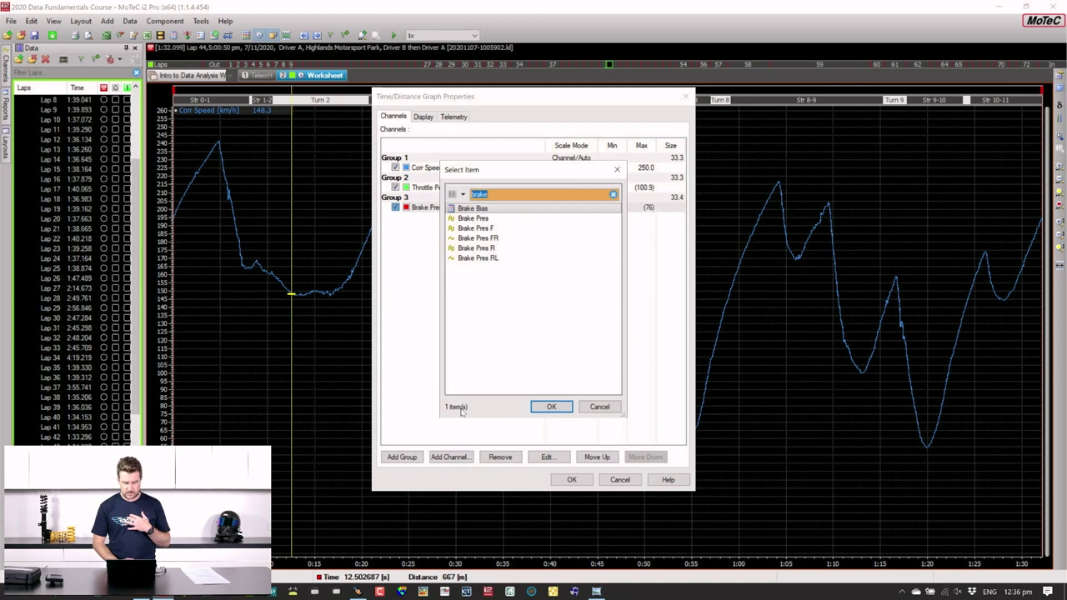
click(612, 194)
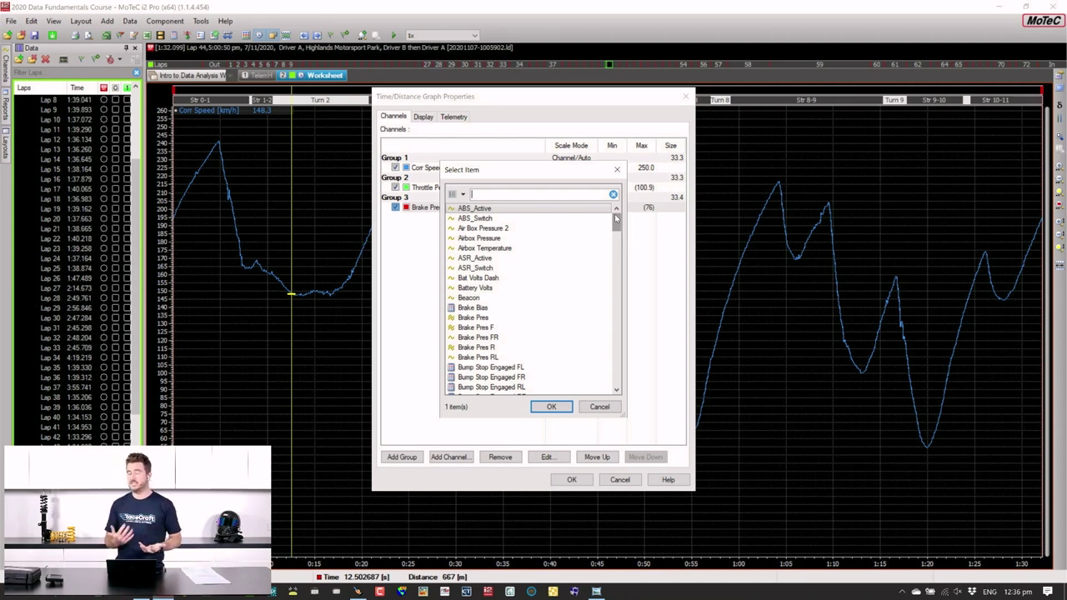
drag(616, 218, 616, 233)
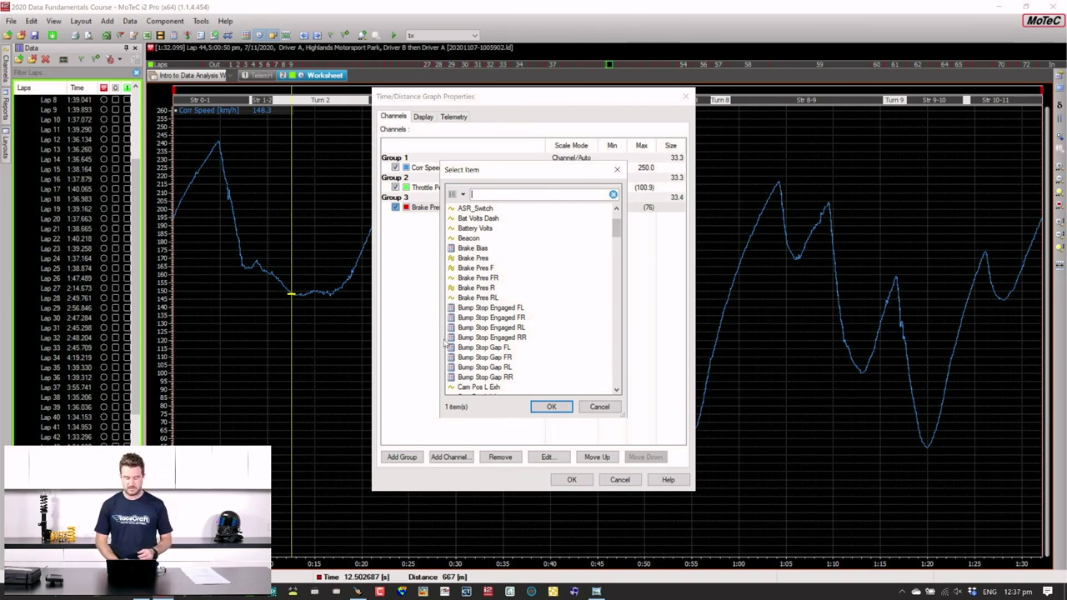
mouse_move(617, 231)
mouse_down()
mouse_move(614, 356)
mouse_move(614, 215)
mouse_up()
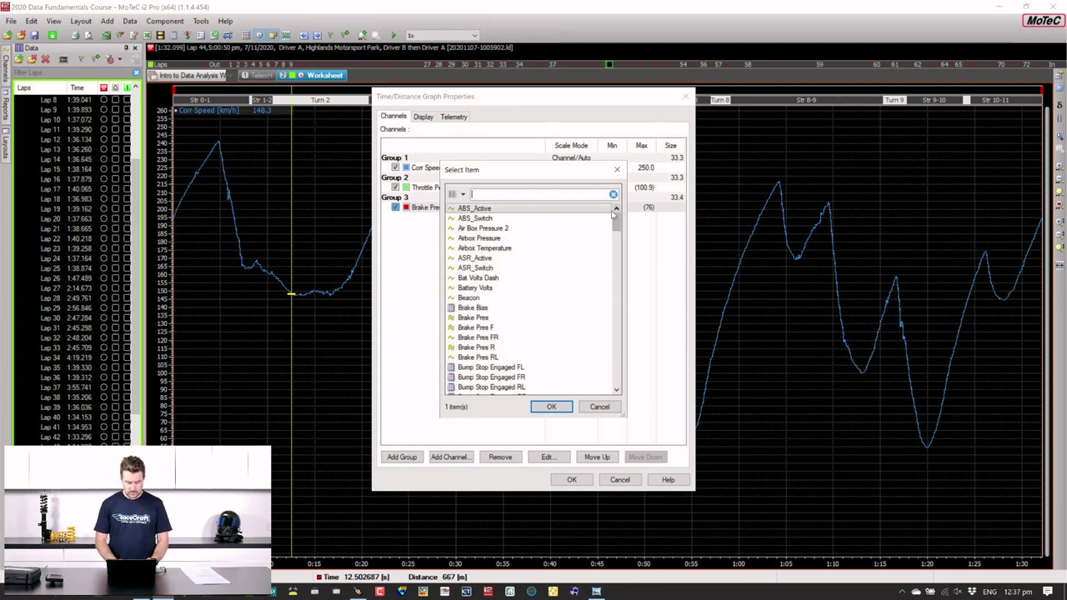
text(at)
text(e)
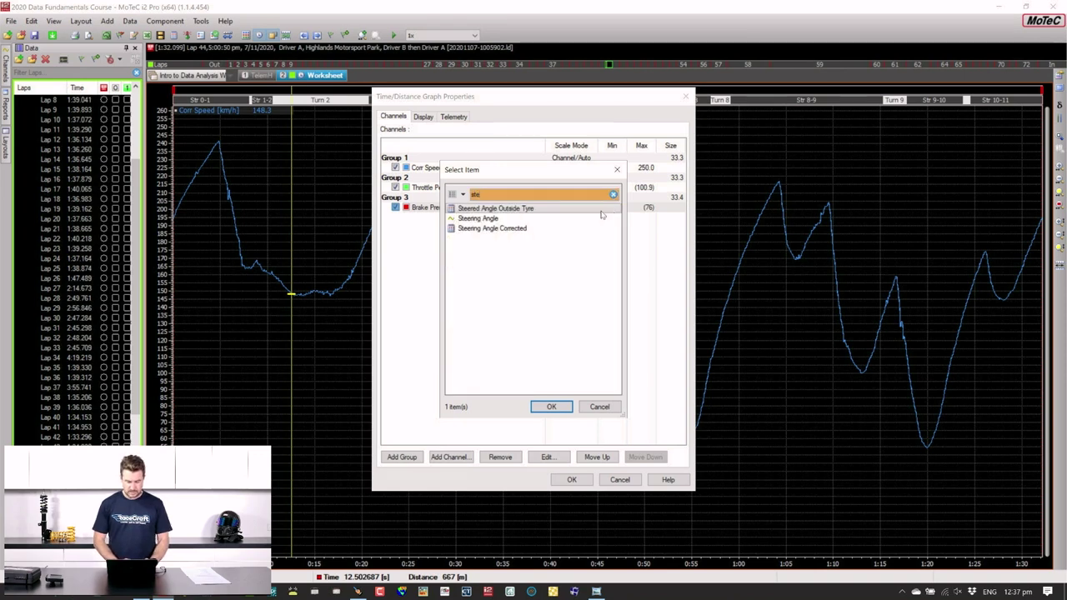
double_click(474, 220)
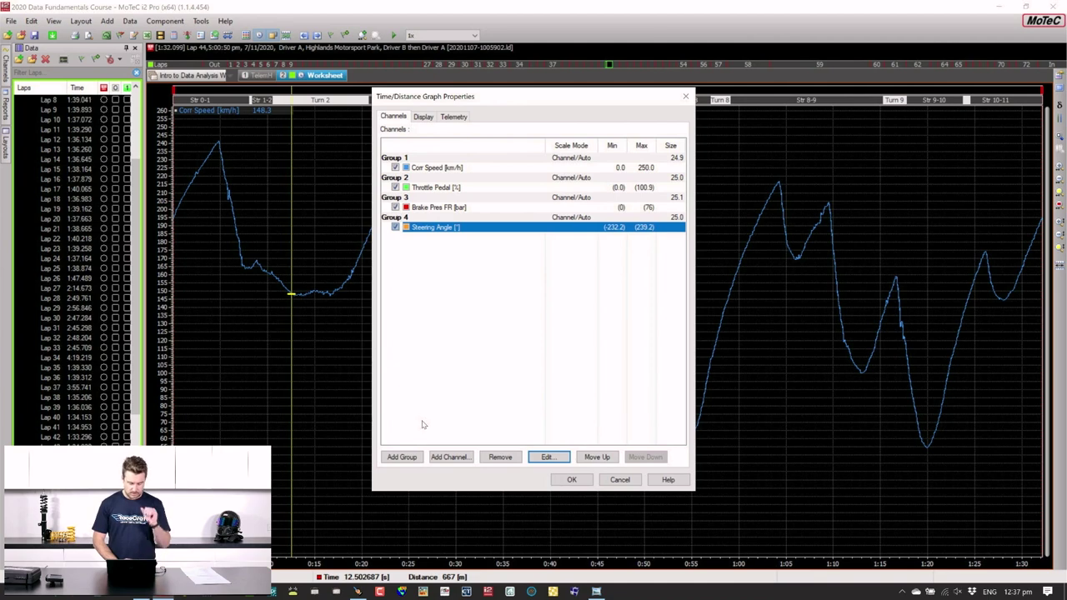
Add a fifth group containing the Gear channel and apply the graph properties.
click(402, 457)
click(450, 457)
text(gear)
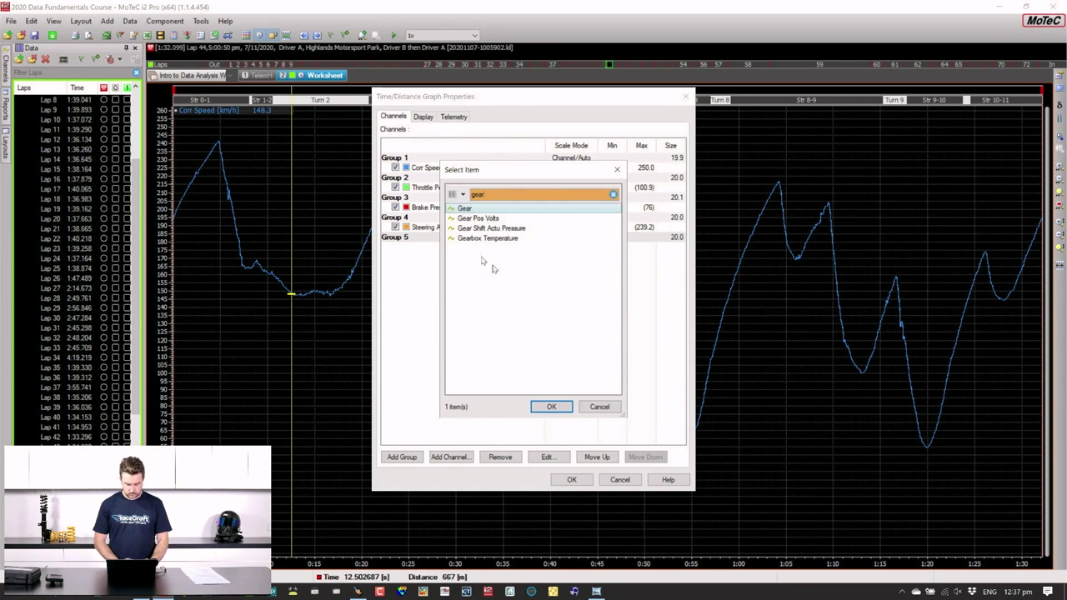
double_click(460, 209)
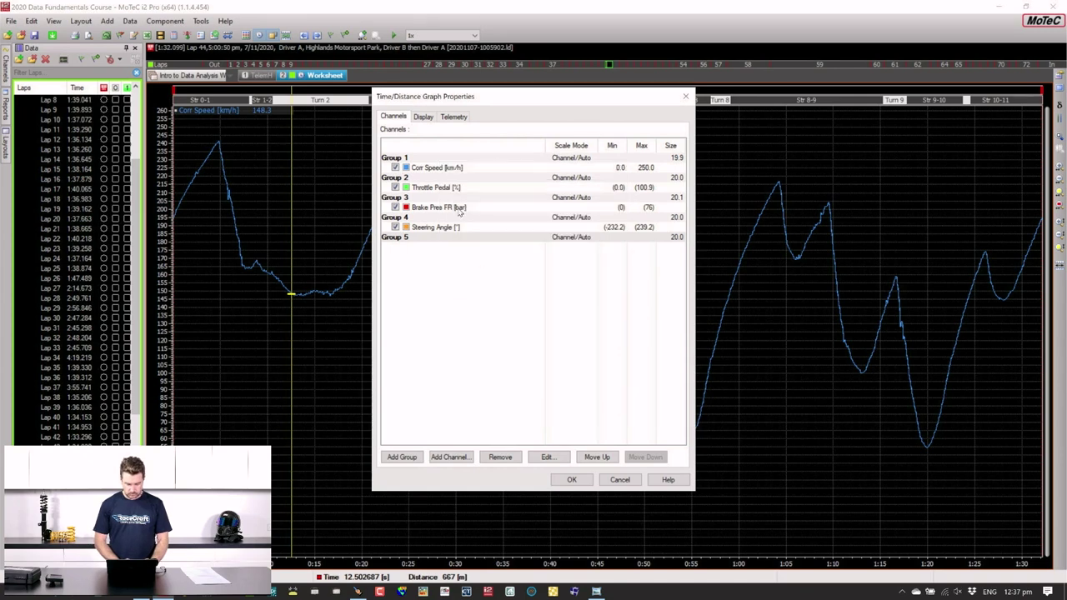
click(571, 480)
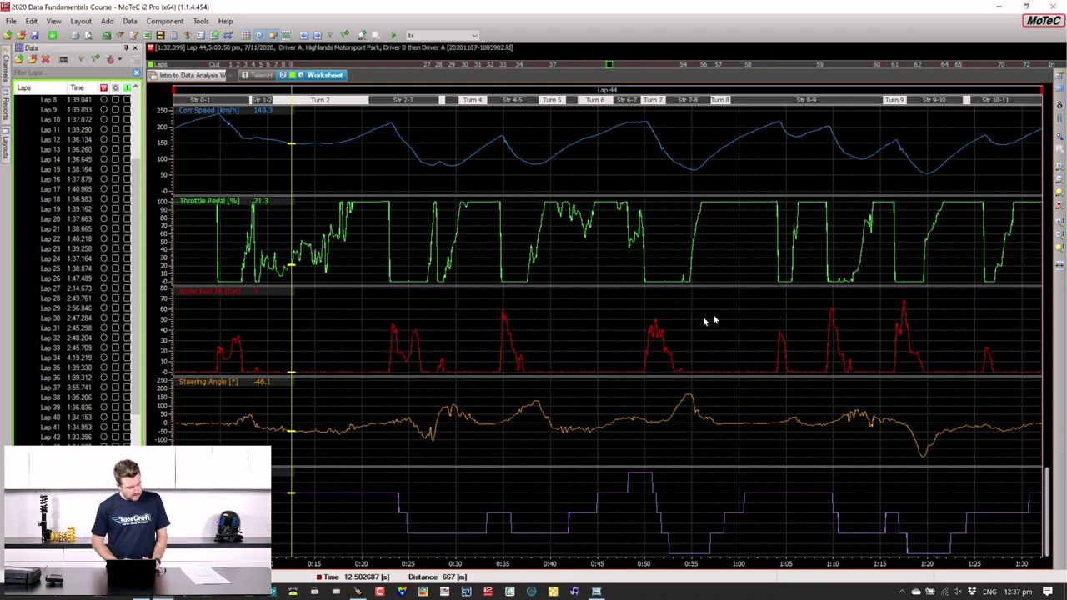
Try narrowing the time/distance graph to make room for another component, view the addable component types, and restore the graph's full width.
drag(1054, 292, 686, 281)
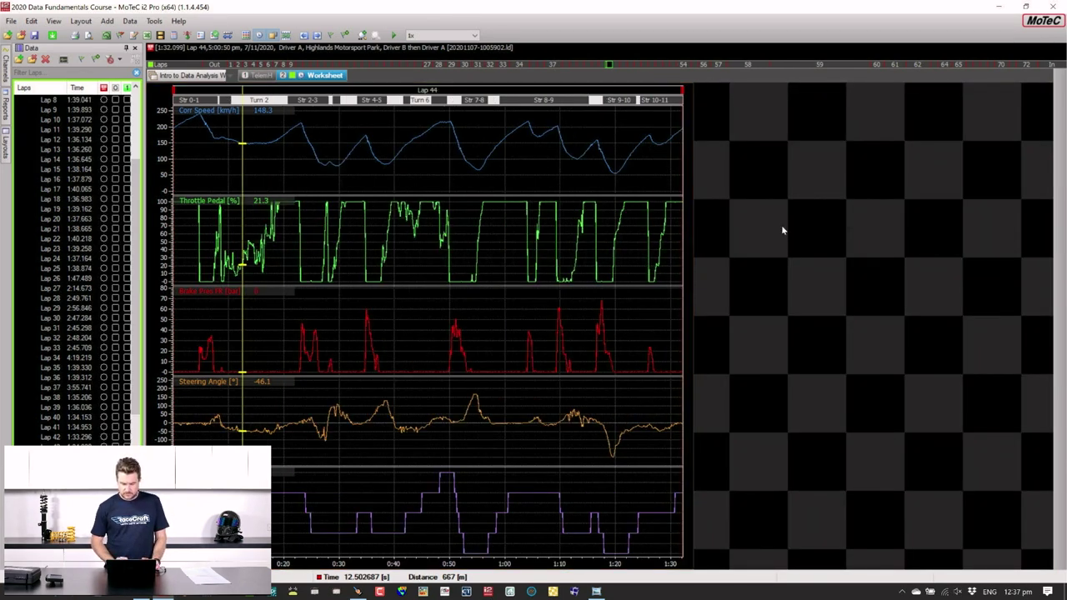
right_click(783, 231)
mouse_move(805, 237)
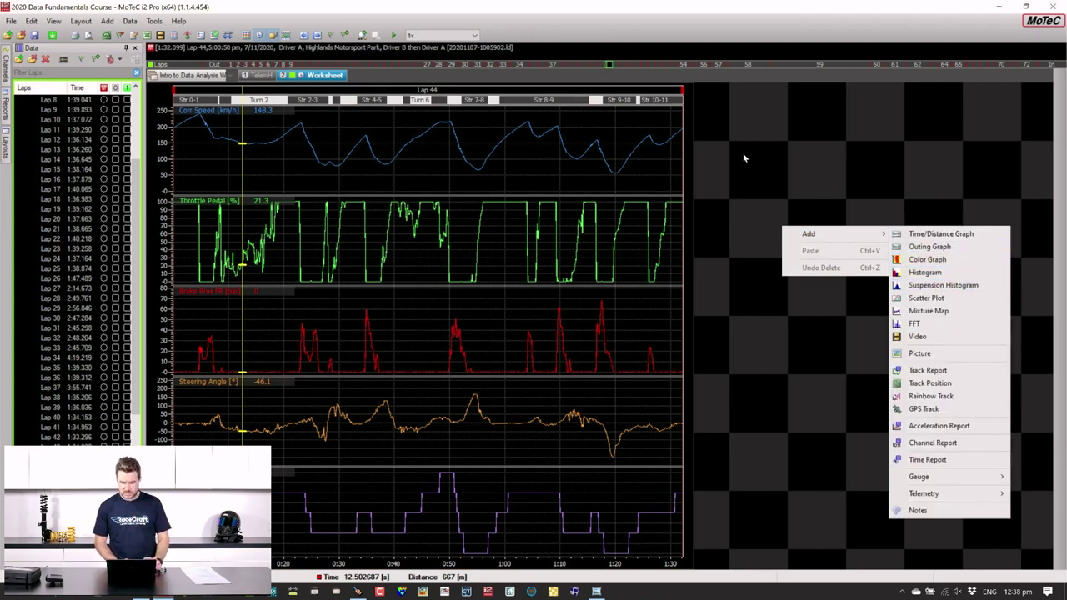
click(704, 171)
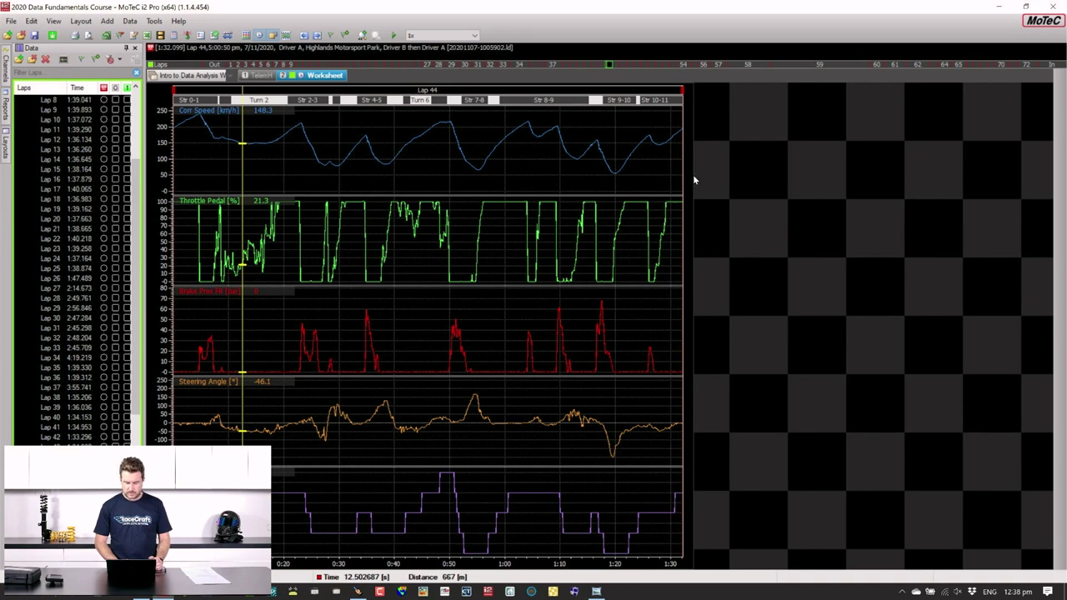
drag(691, 178, 1052, 185)
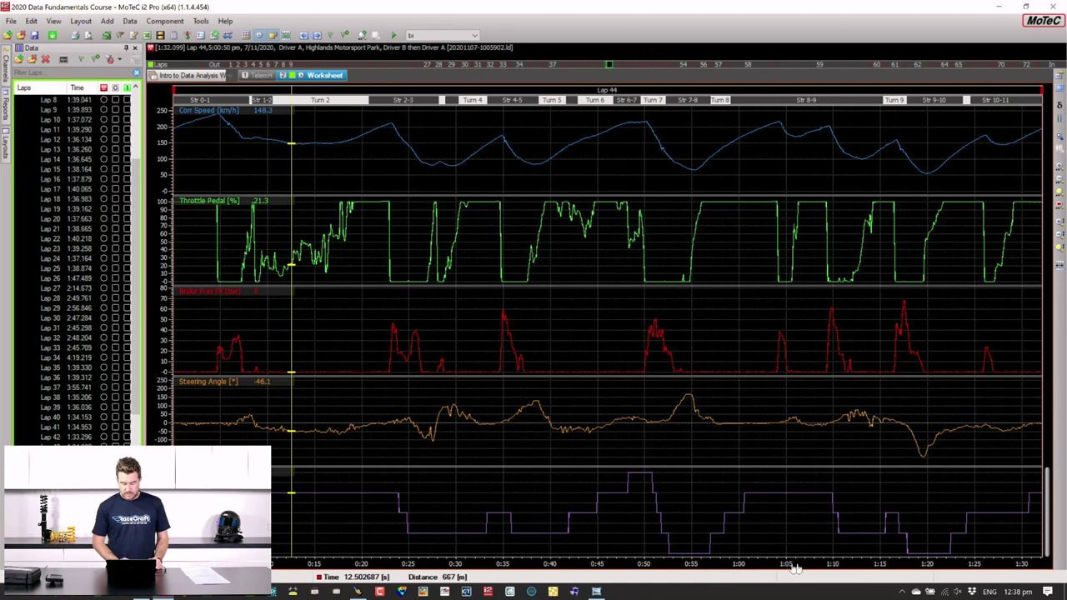
Switch the graph's horizontal axis from time to distance and look through the list of laps.
click(259, 38)
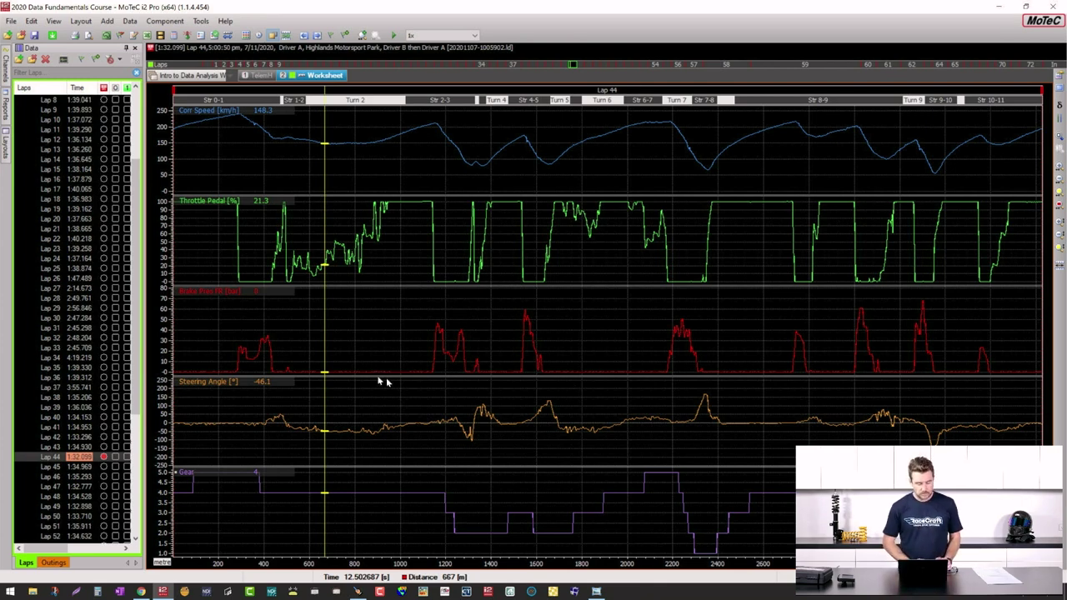
scroll(94, 234, up, 4)
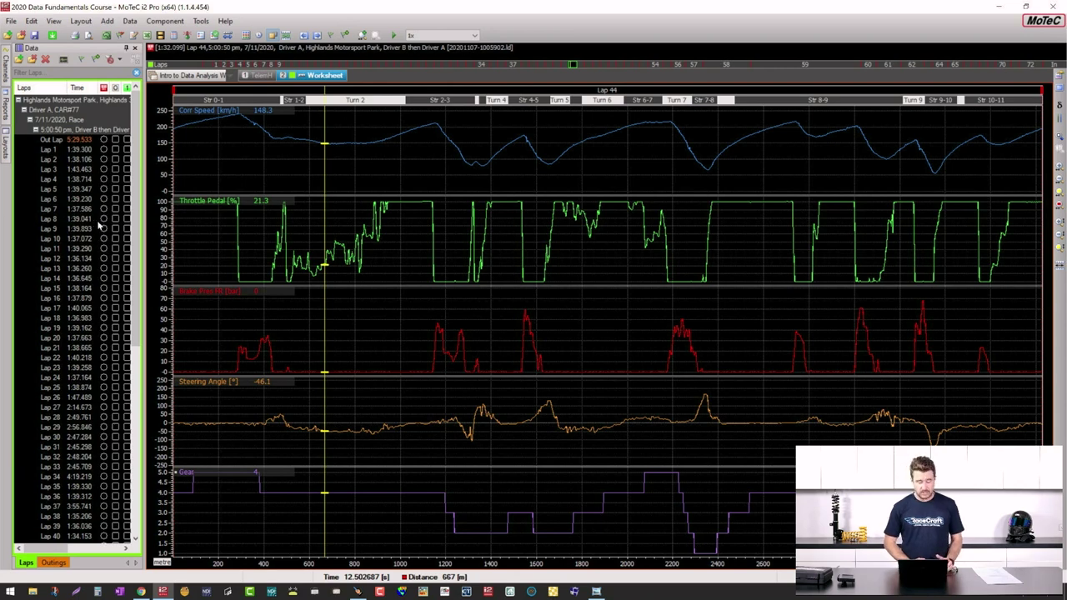
scroll(75, 254, down, 1)
scroll(75, 256, down, 10)
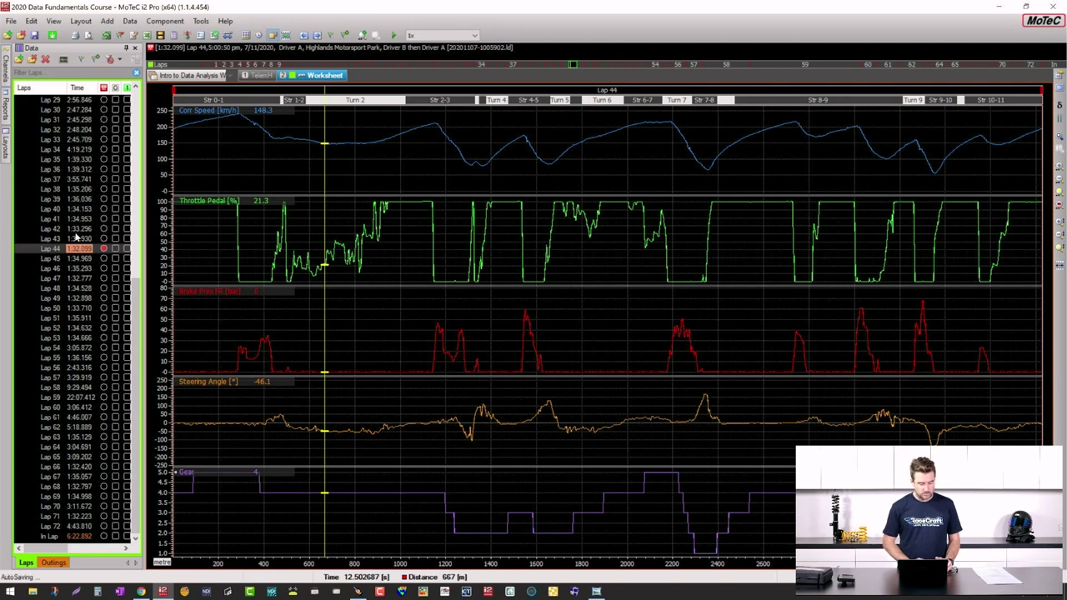
scroll(86, 215, up, 2)
scroll(86, 215, up, 3)
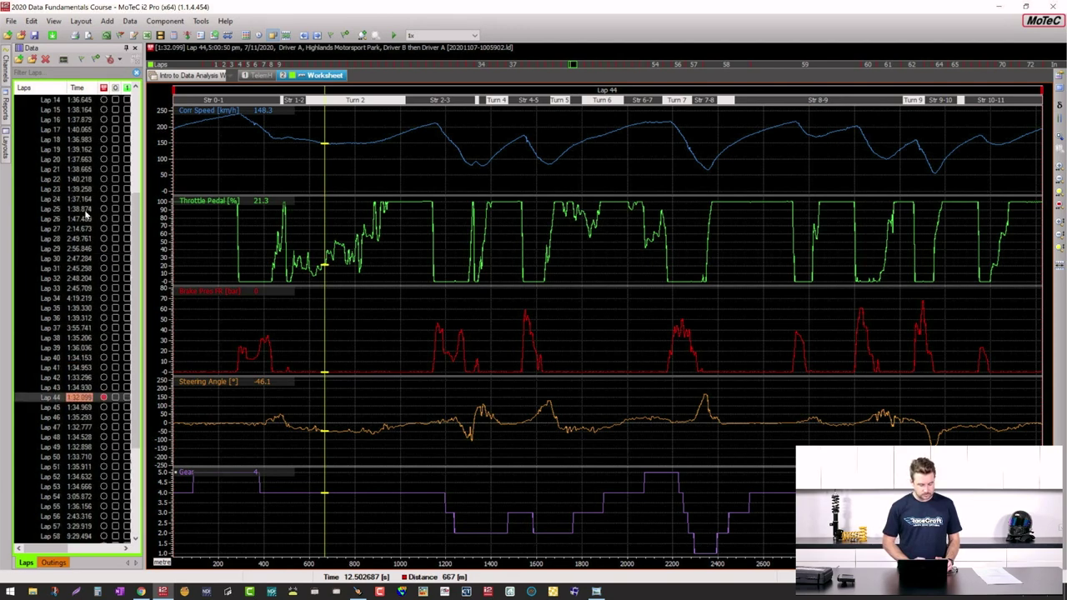
Load lap 43 as the main lap and return the main lap selection to lap 44.
click(103, 388)
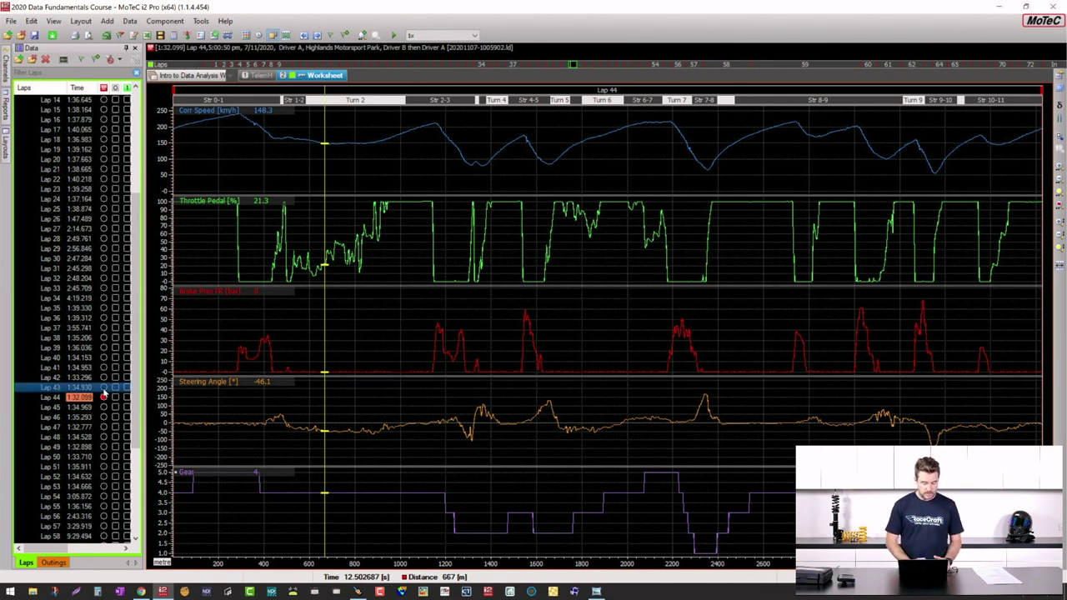
double_click(103, 388)
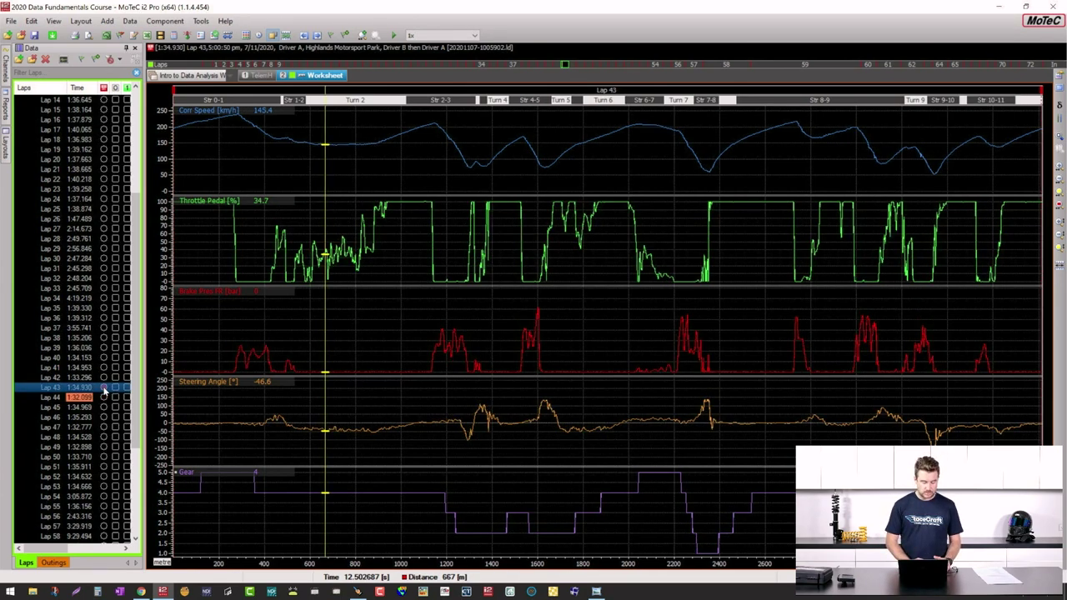
double_click(105, 398)
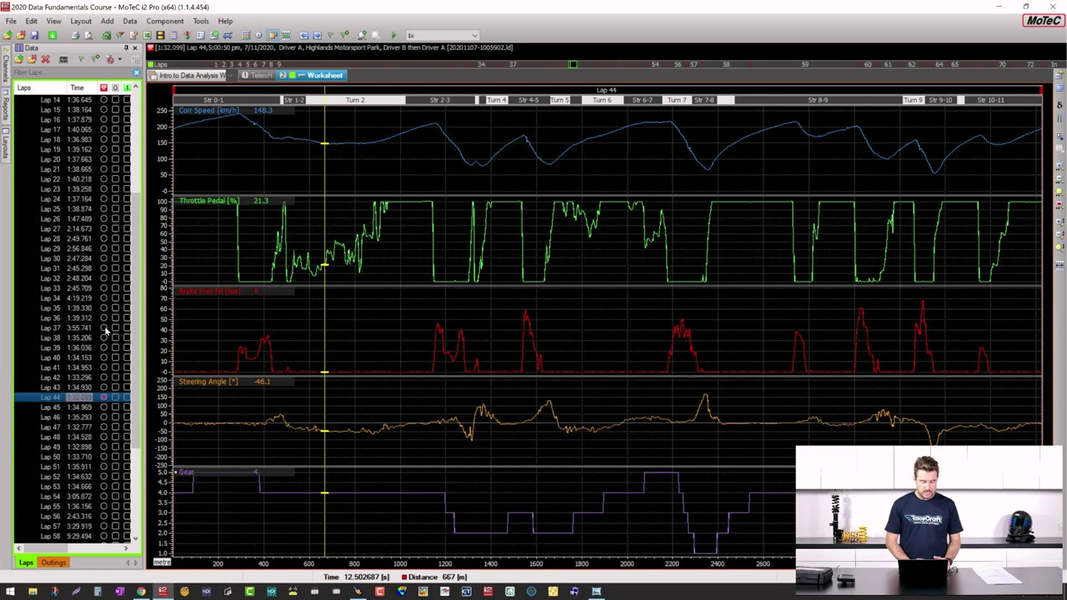
Overlay lap 7 on main lap 44 for comparison.
scroll(105, 330, up, 6)
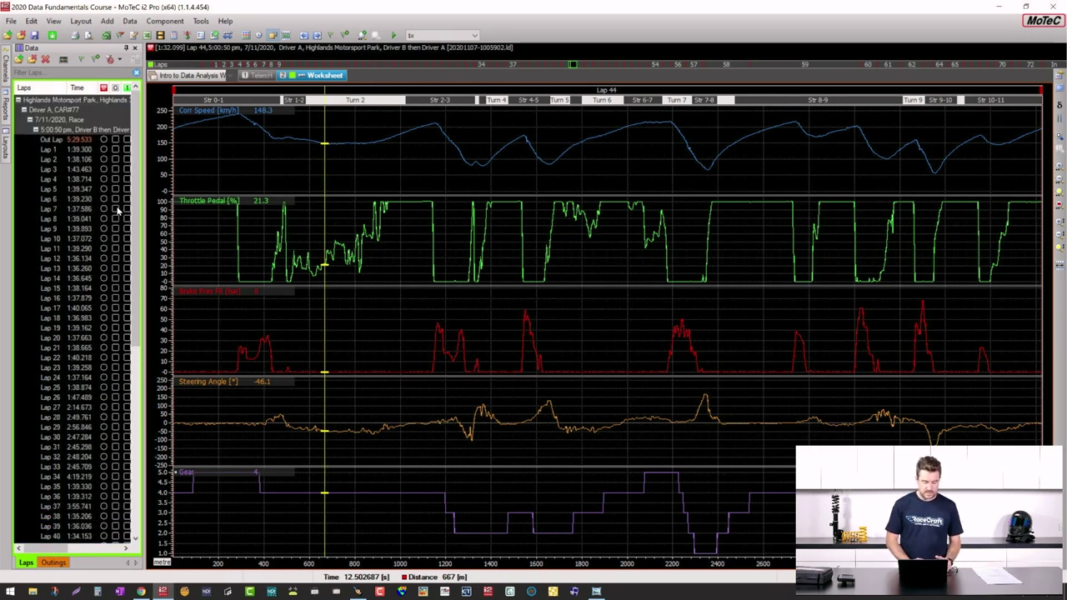
click(119, 211)
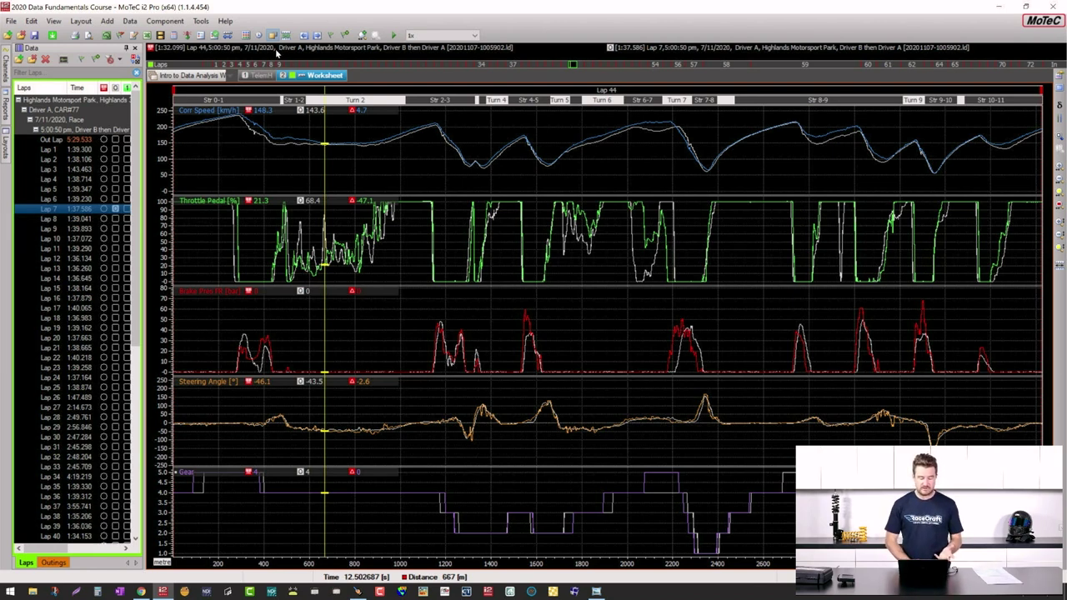
Compare the overlaid laps on a time axis with the cursor before the first braking point, and return to the distance axis.
click(258, 35)
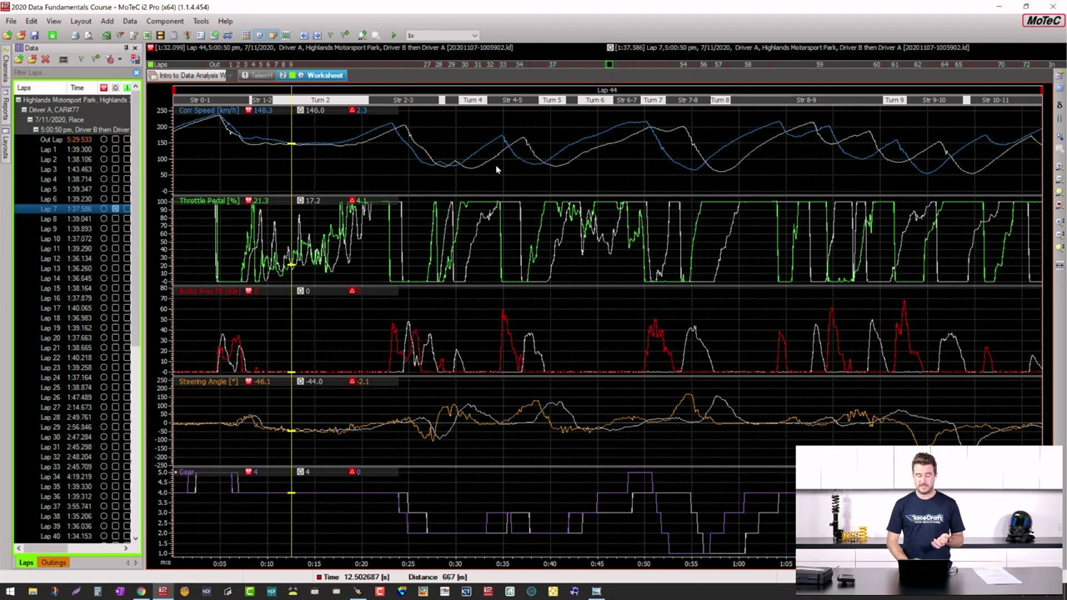
mouse_move(207, 144)
mouse_down()
mouse_move(192, 143)
mouse_move(216, 148)
mouse_move(205, 146)
mouse_up()
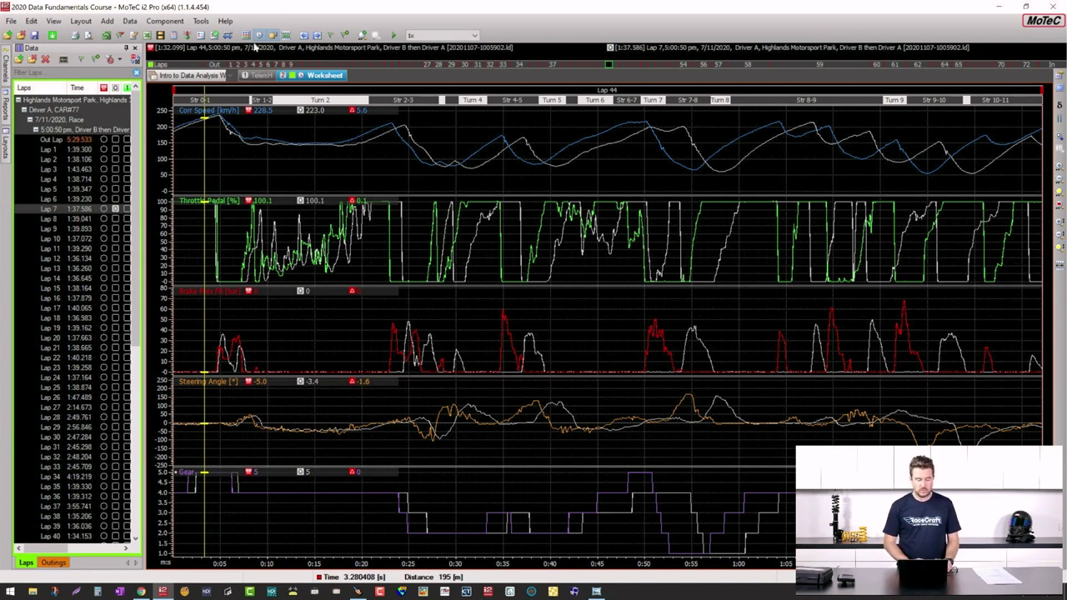
click(259, 36)
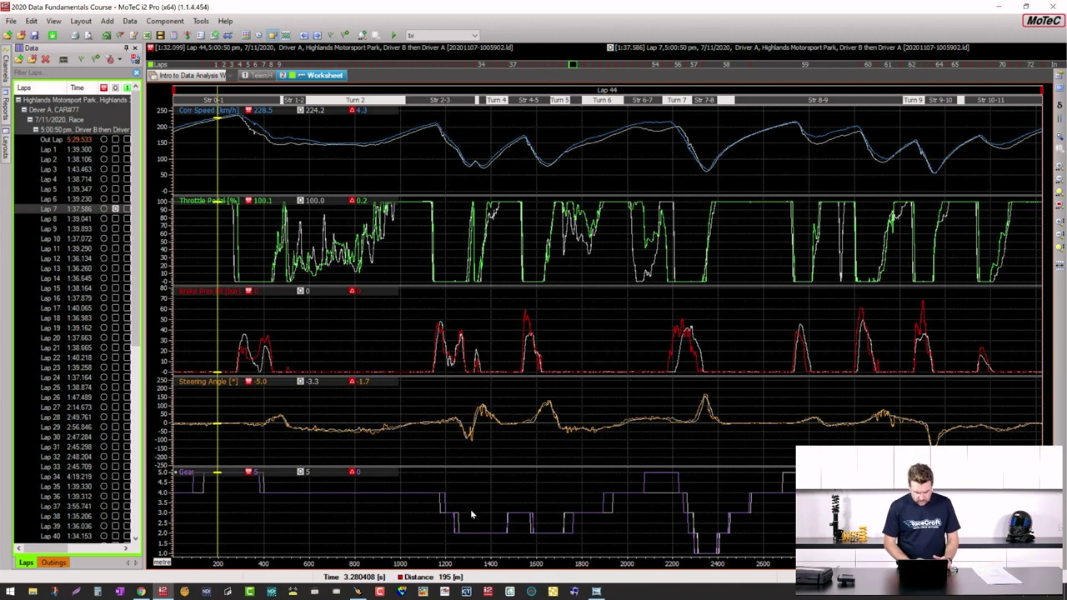
Examine the speed, throttle, brake and steering differences between the two laps around turns 3 and 4.
click(442, 529)
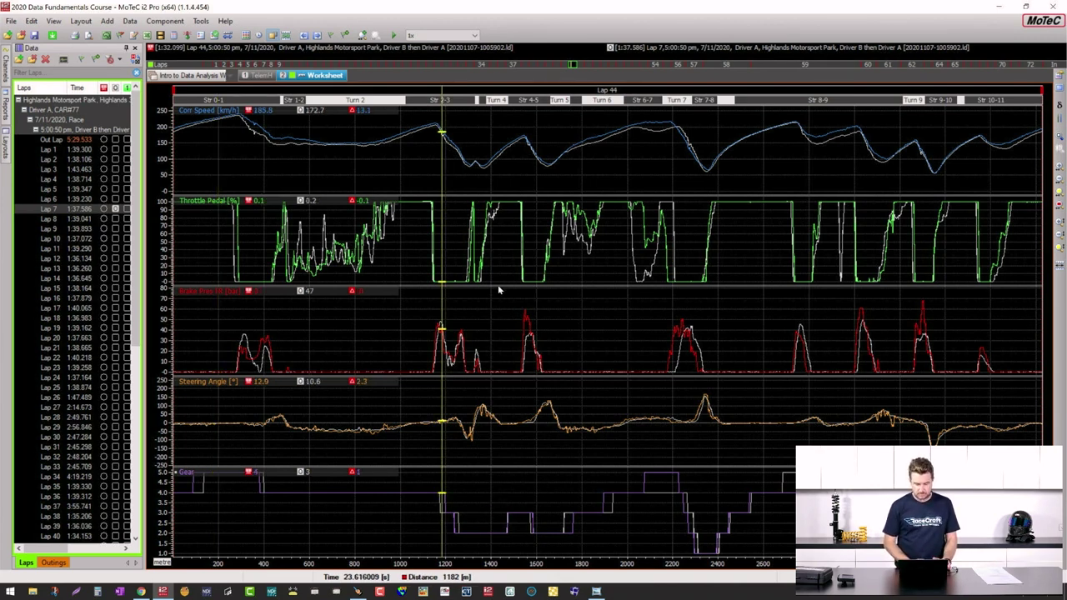
click(481, 177)
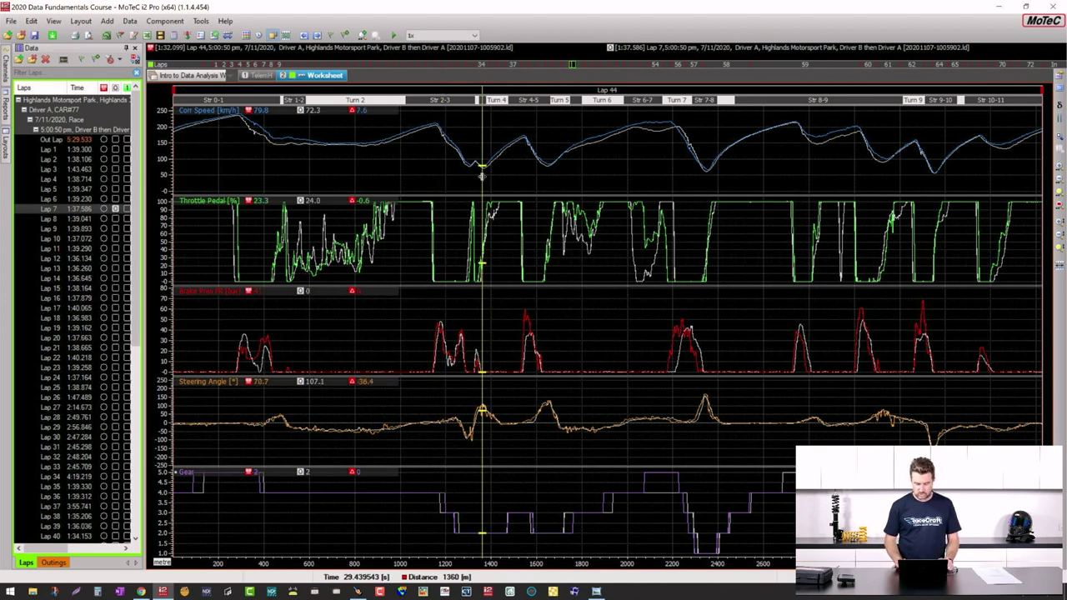
scroll(481, 177, up, 5)
scroll(482, 176, up, 6)
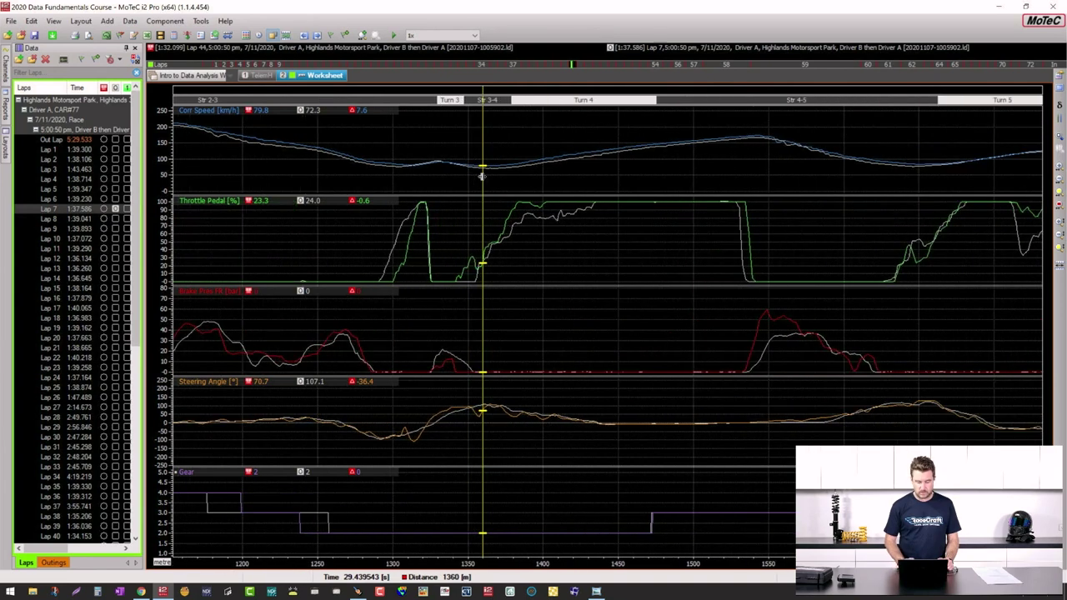
click(434, 219)
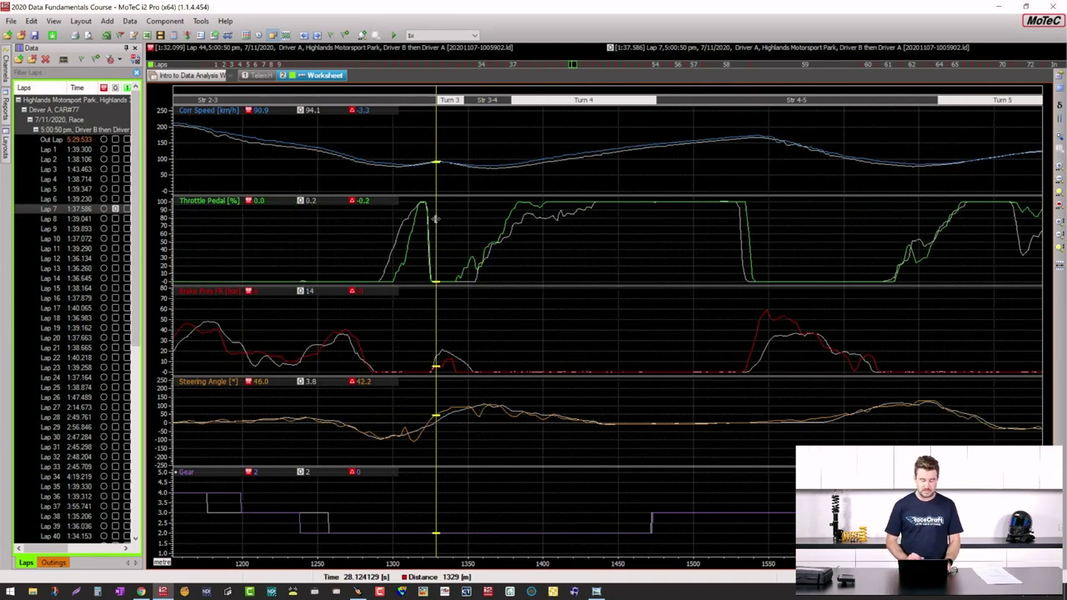
scroll(435, 219, down, 6)
drag(414, 237, 665, 244)
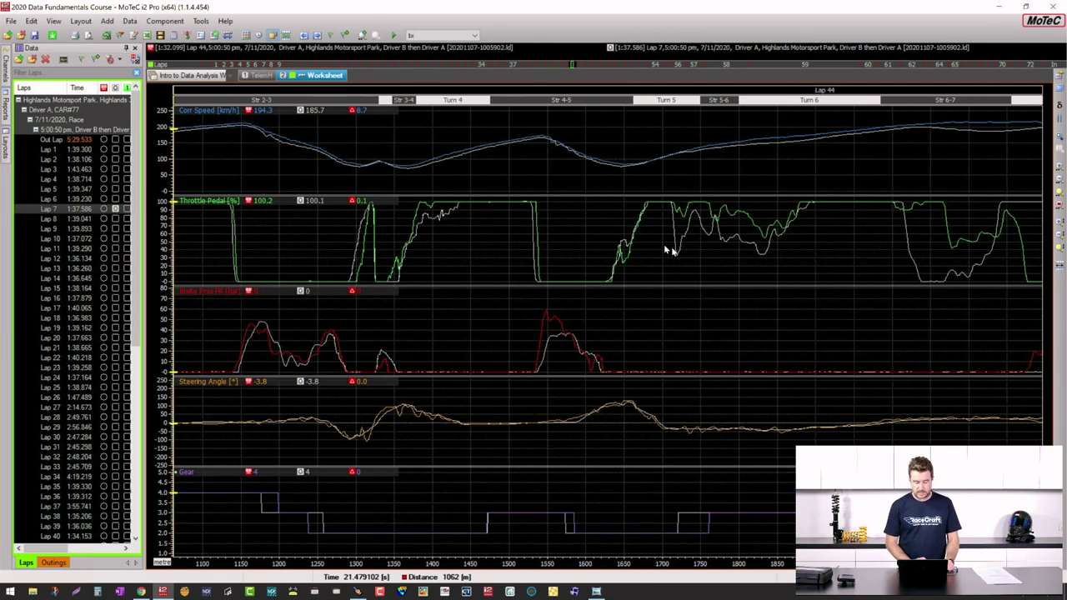
mouse_move(468, 251)
mouse_down()
mouse_move(404, 246)
mouse_move(463, 263)
mouse_move(494, 259)
mouse_move(434, 263)
mouse_move(493, 258)
mouse_move(456, 265)
mouse_up()
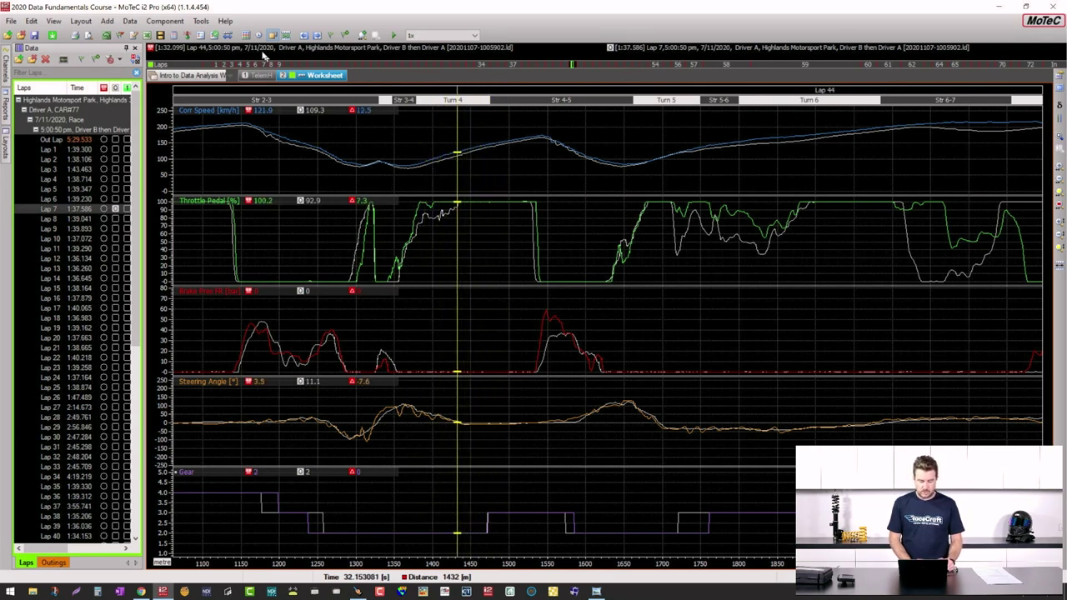
Read the main lap, overlay lap and difference values for speed and throttle at several cursor positions through turn 4.
mouse_move(265, 75)
mouse_down()
mouse_move(216, 93)
mouse_move(233, 126)
mouse_move(377, 125)
mouse_move(285, 83)
mouse_up()
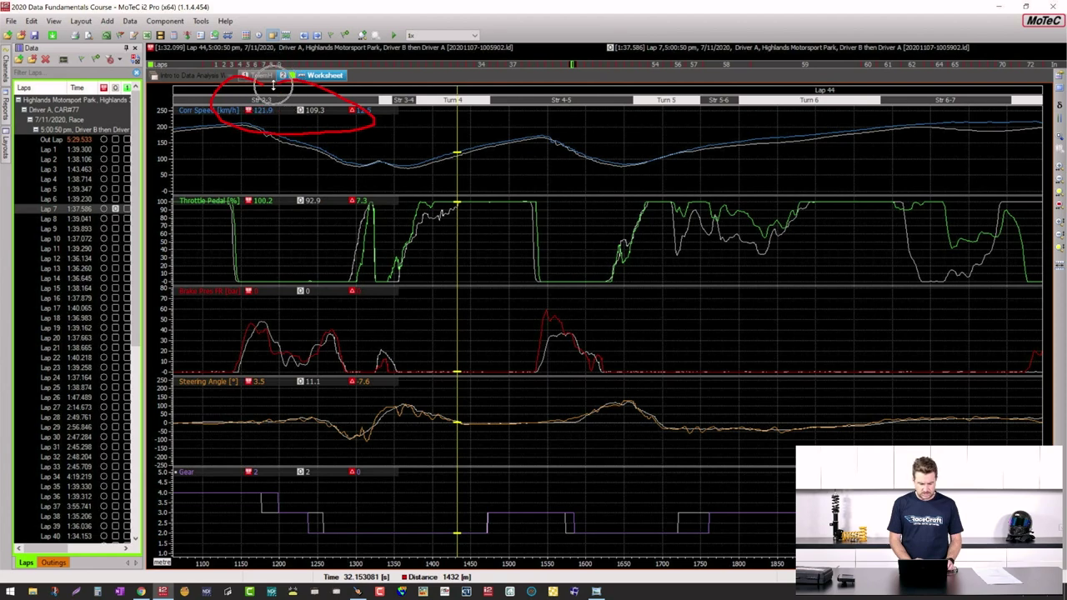
mouse_move(268, 170)
mouse_down()
mouse_move(233, 177)
mouse_move(243, 208)
mouse_move(335, 214)
mouse_move(338, 166)
mouse_move(250, 175)
mouse_up()
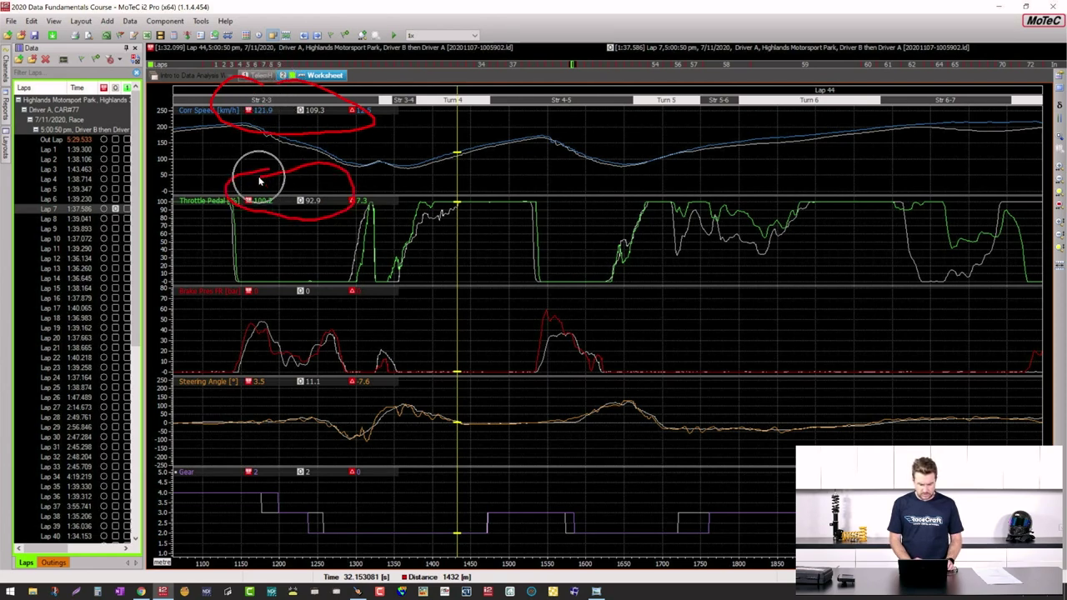
drag(428, 309, 494, 319)
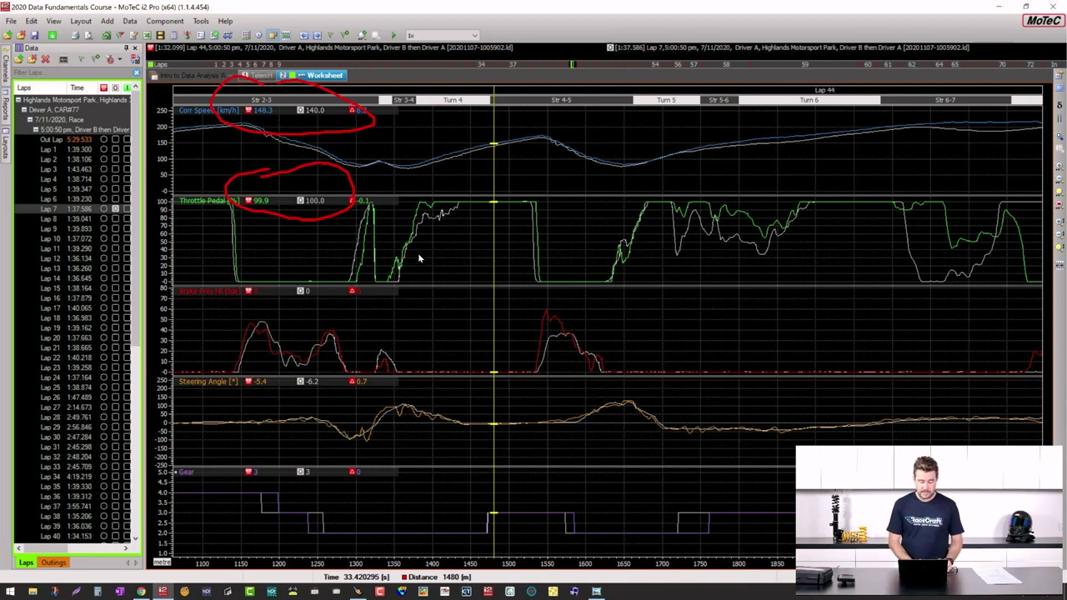
click(392, 314)
click(424, 317)
click(442, 316)
key(Escape)
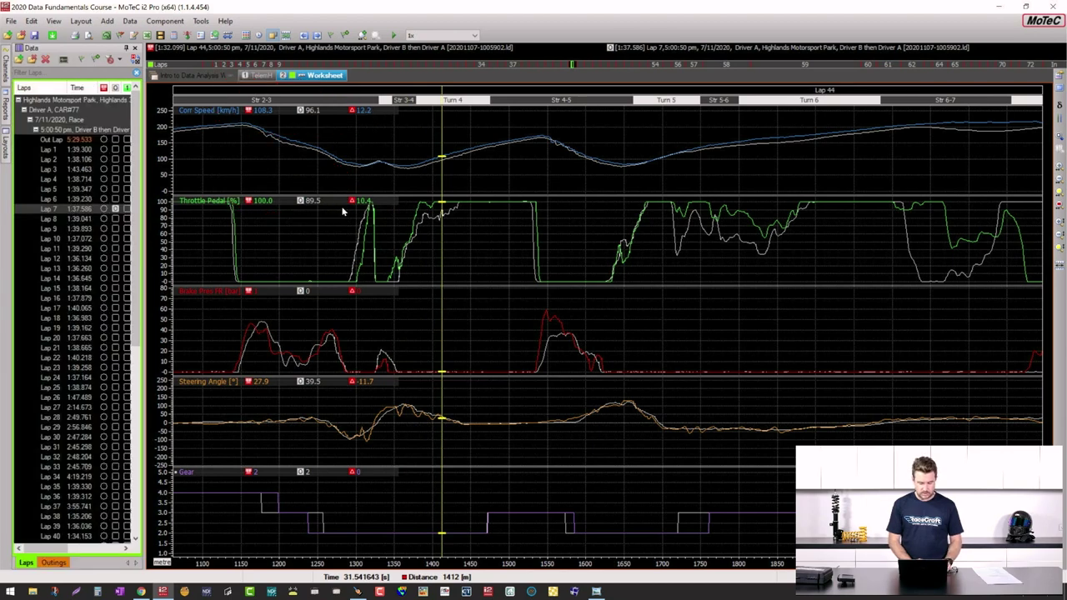
mouse_move(364, 187)
mouse_down()
mouse_move(327, 204)
mouse_move(335, 231)
mouse_move(381, 229)
mouse_move(389, 187)
mouse_move(351, 185)
mouse_up()
drag(417, 240, 443, 239)
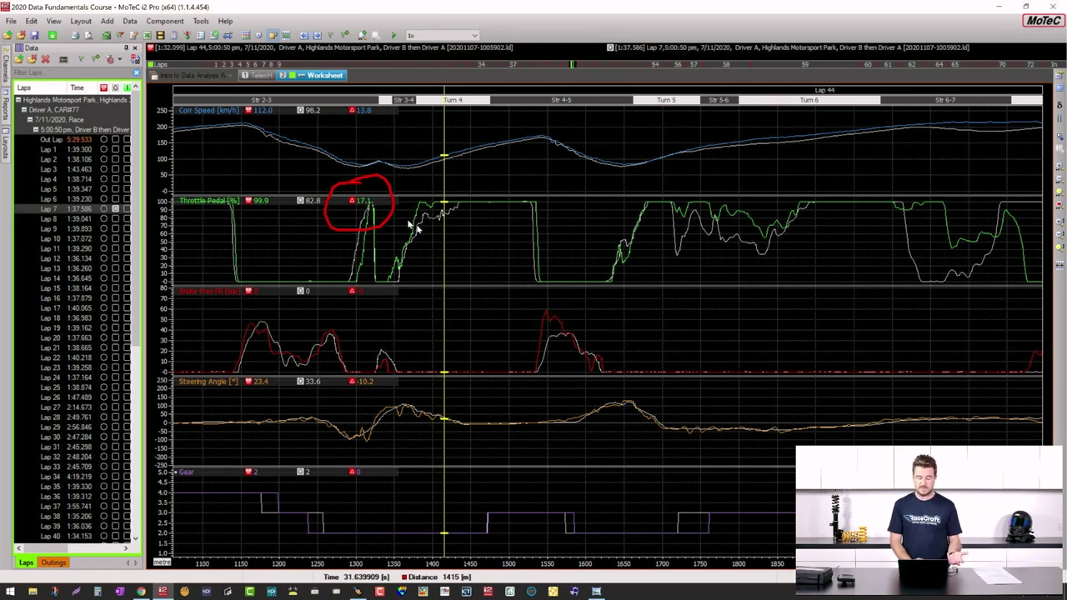
Show each channel's minimum, maximum and average values for both laps and compare them for the zoomed section and the full lap.
click(485, 246)
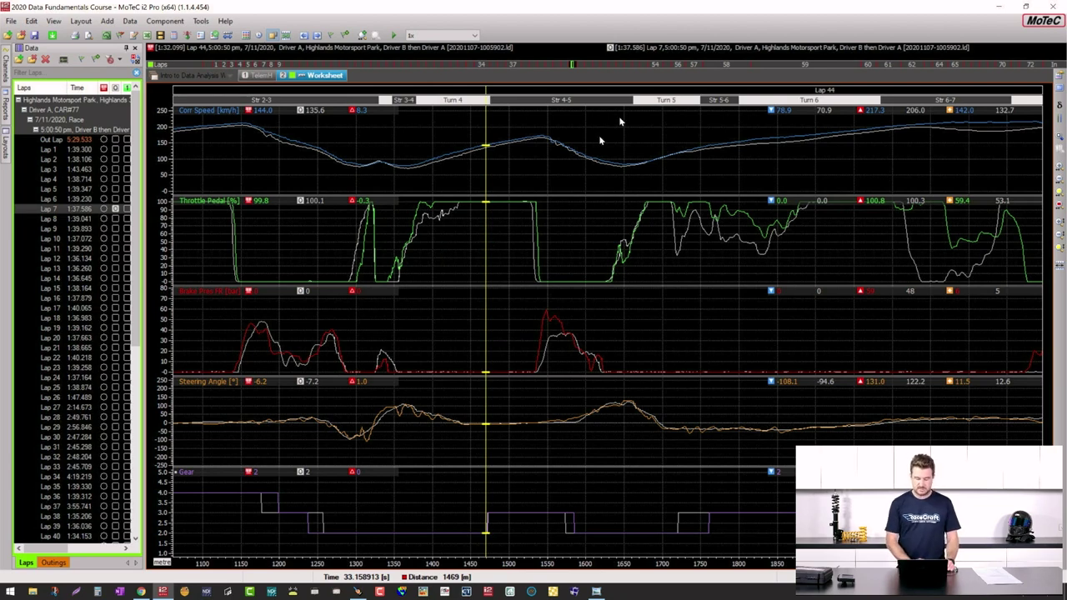
mouse_move(779, 131)
mouse_down()
mouse_move(979, 137)
mouse_move(1045, 116)
mouse_move(992, 75)
mouse_move(759, 111)
mouse_move(786, 131)
mouse_up()
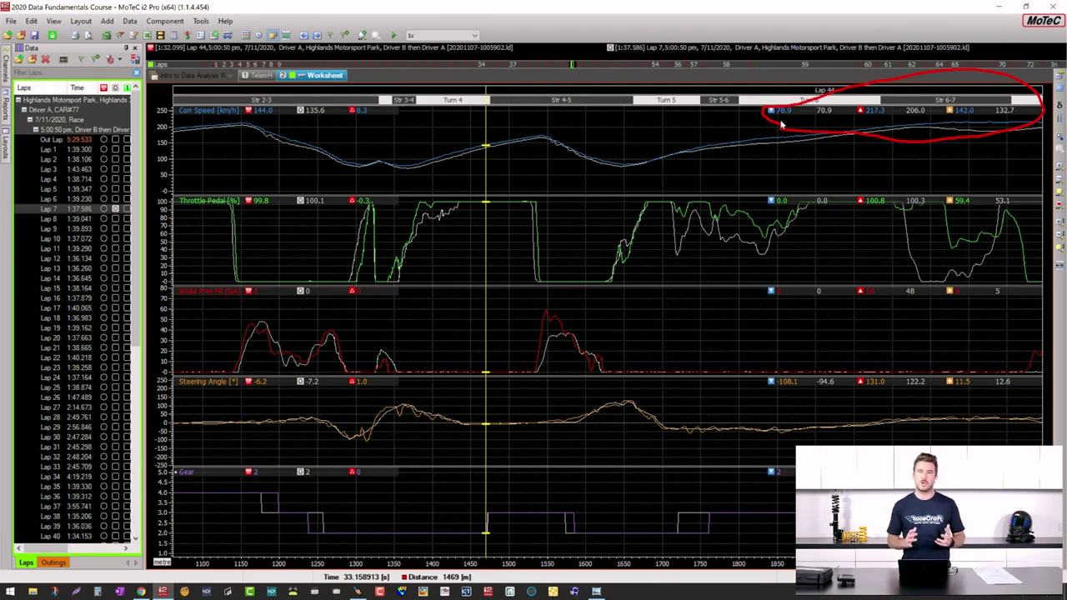
click(793, 244)
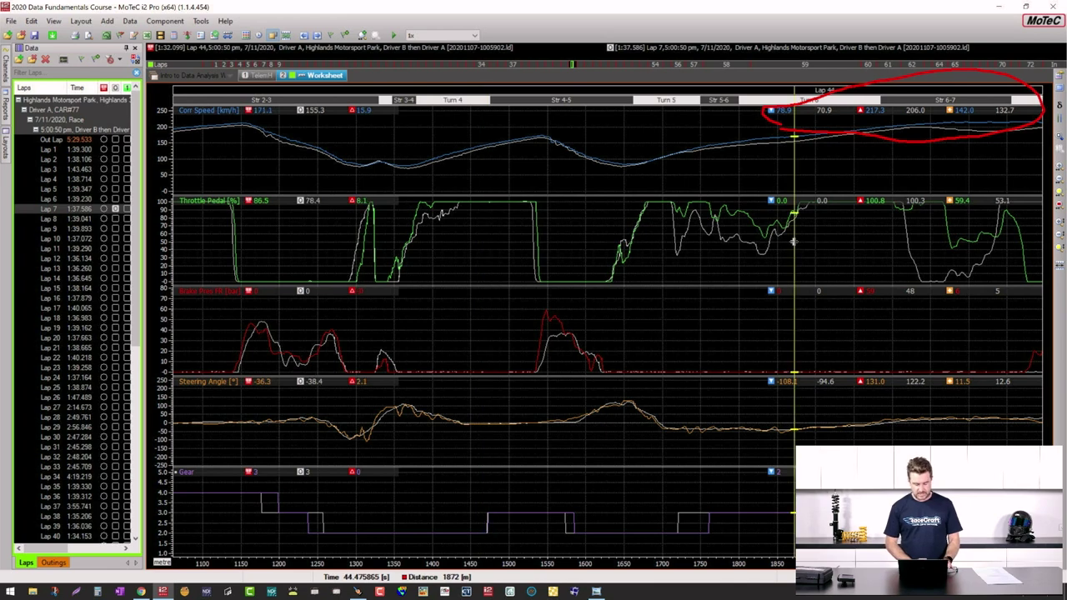
scroll(796, 233, down, 3)
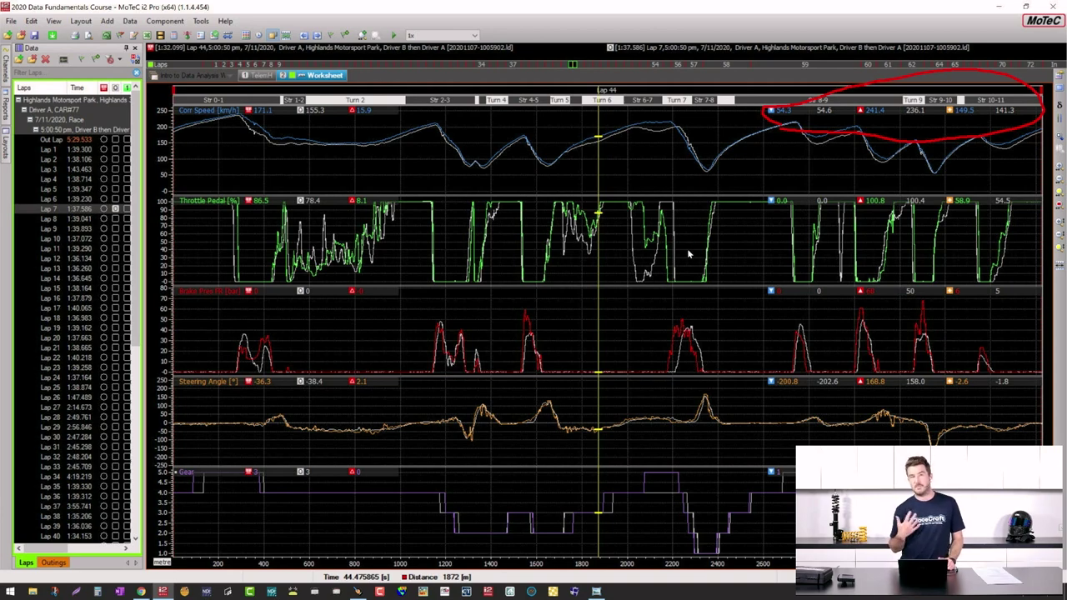
View the channel traces and their statistics across the whole session, and return to the full view of lap 44.
click(649, 325)
key(Home)
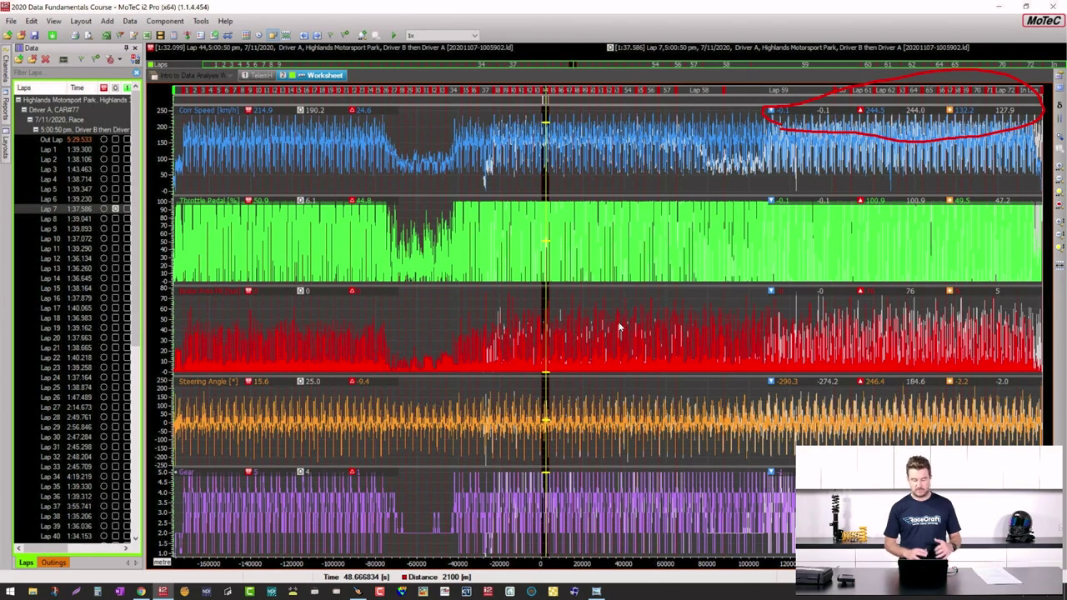
key(Home)
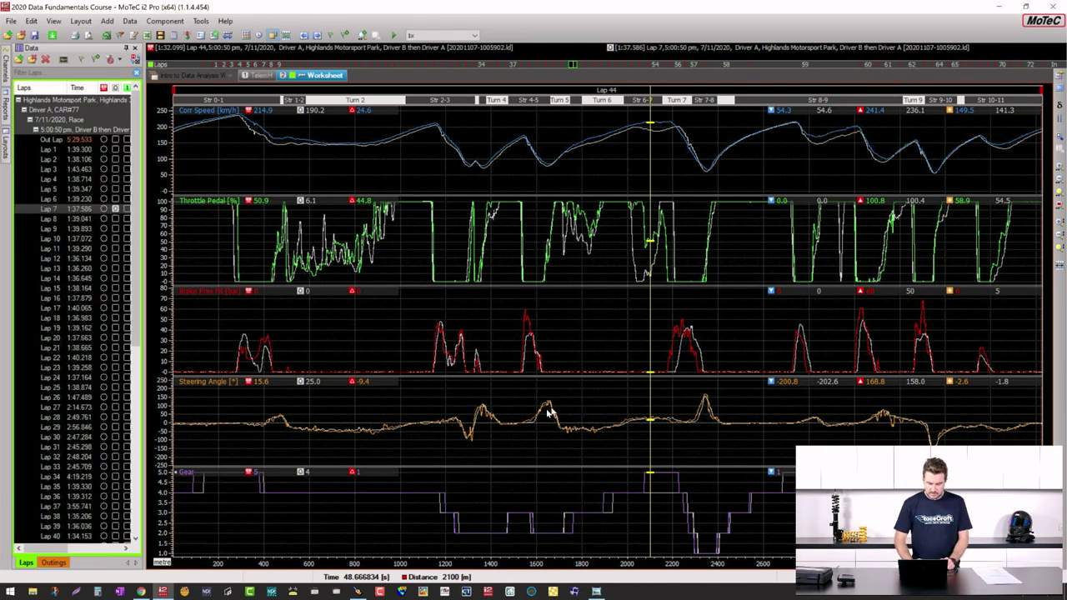
Move the cursor back through lap 44 to about 1092 m, on the straight between turns 2 and 3.
click(532, 427)
click(490, 429)
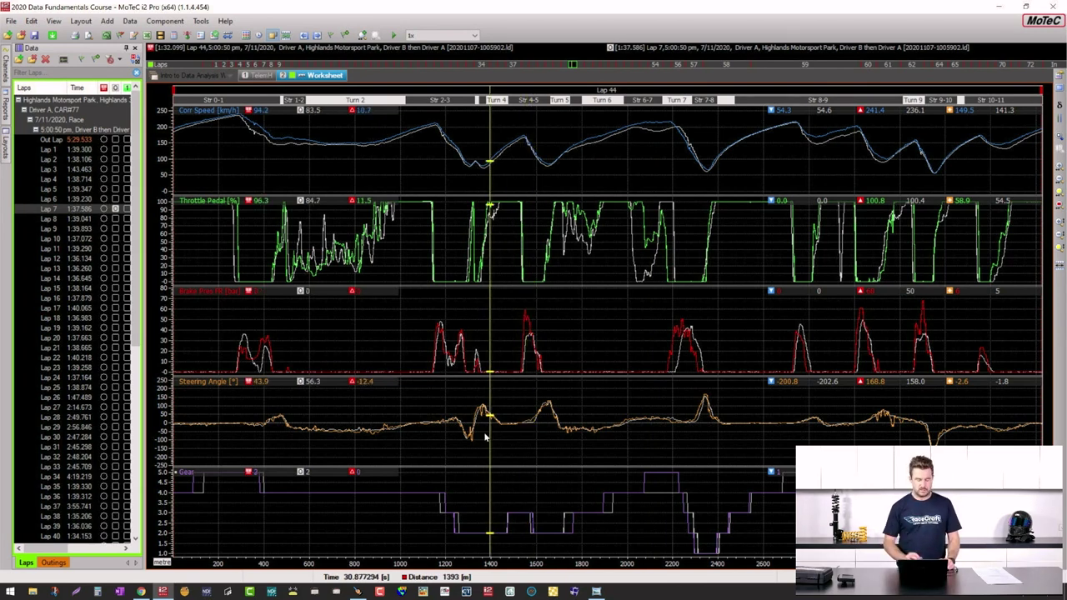
click(394, 459)
drag(394, 459, 420, 454)
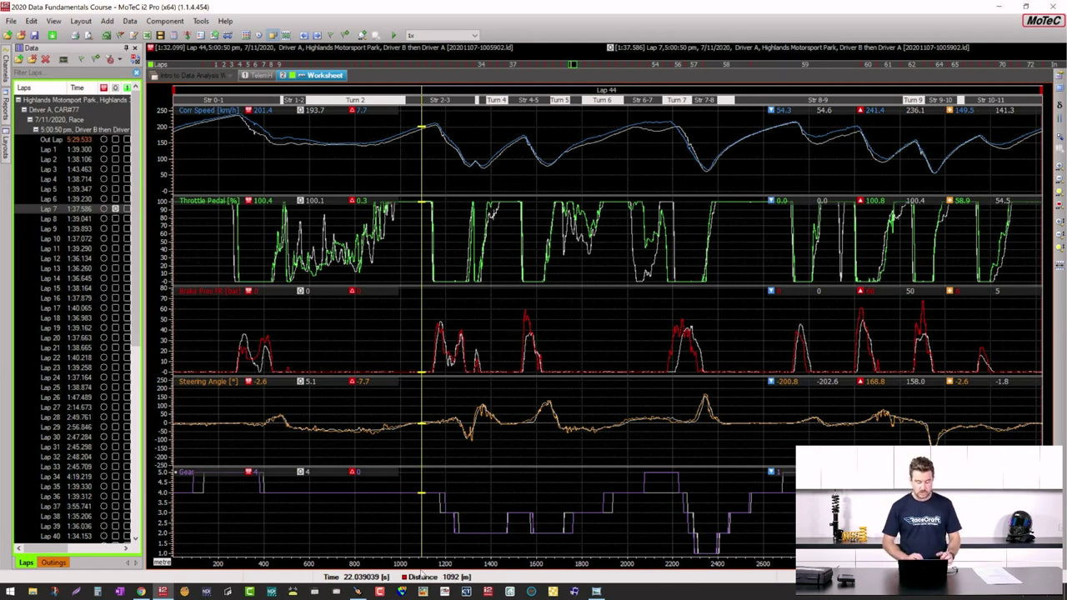
Move the cursor through lap 44 between turn 1 and turn 4, comparing both laps' channel values.
drag(375, 533, 251, 535)
mouse_move(365, 551)
mouse_down()
mouse_move(318, 581)
mouse_move(358, 593)
mouse_move(449, 584)
mouse_move(478, 567)
mouse_move(384, 540)
mouse_move(341, 552)
mouse_up()
click(263, 520)
drag(234, 514, 497, 500)
key(Escape)
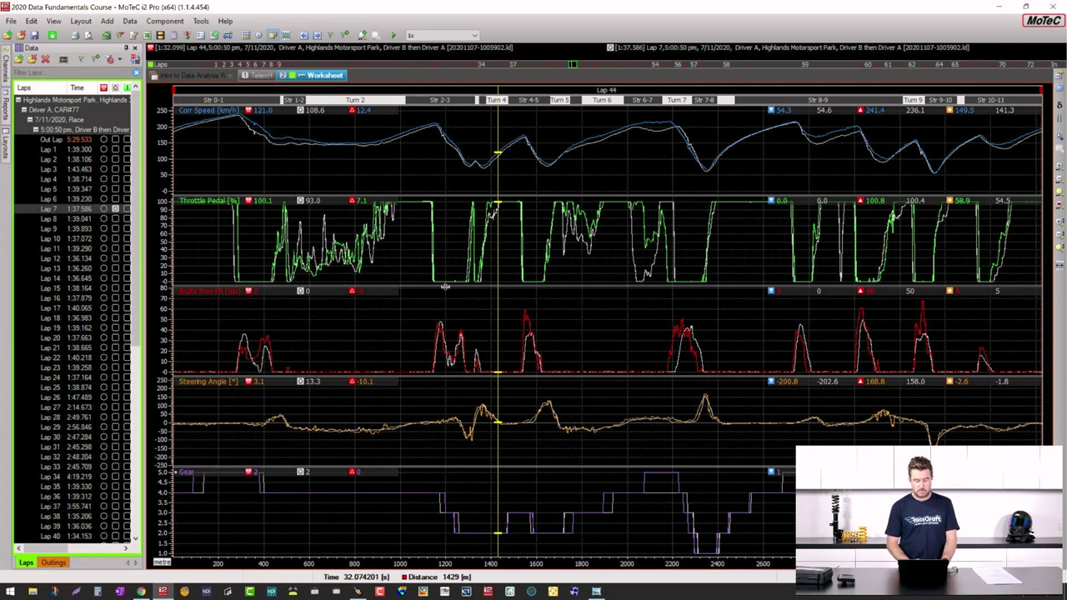
Zoom in on the approach to turn 1 and measure the distance between the two laps' throttle lift-off points.
drag(221, 315, 325, 317)
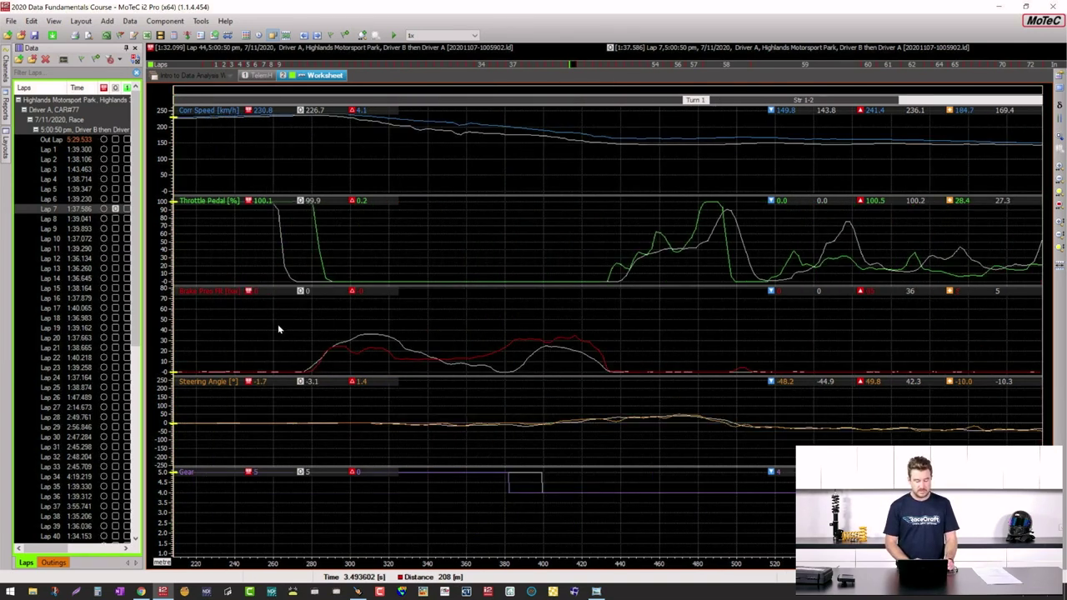
click(280, 337)
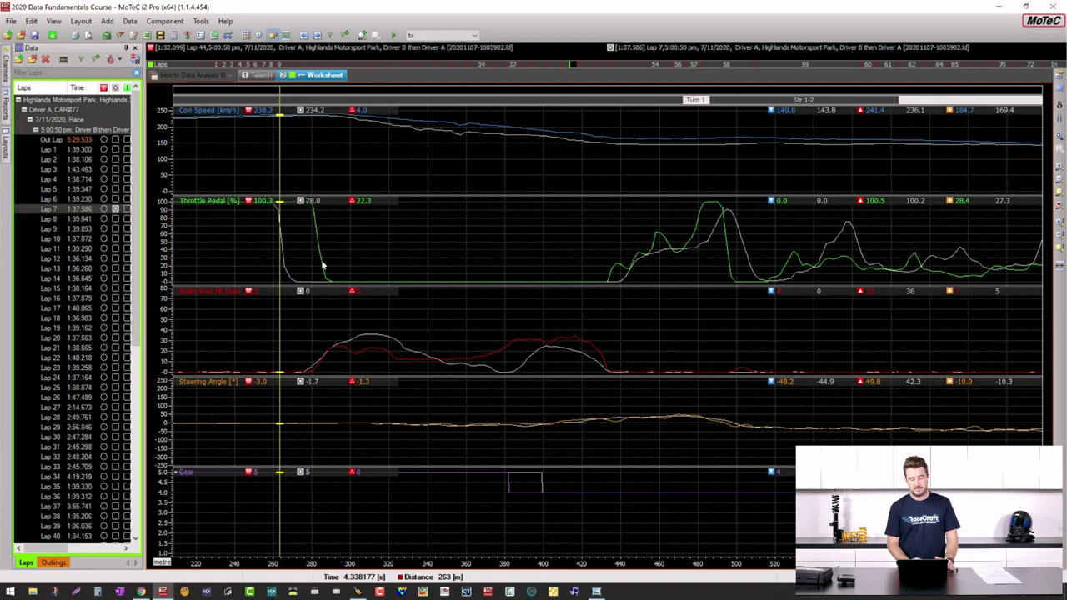
drag(262, 232, 266, 235)
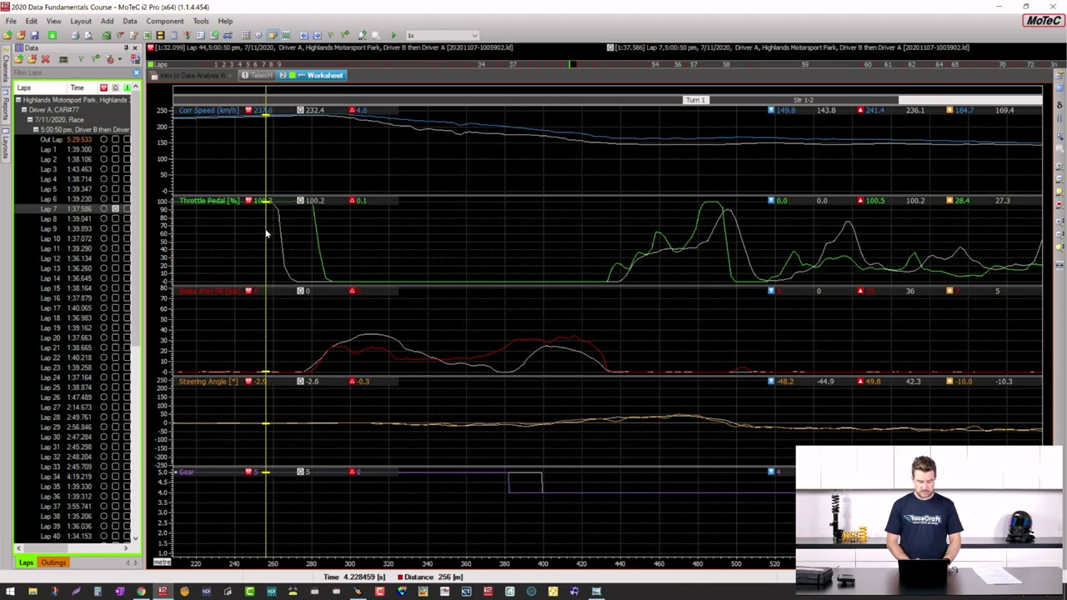
key(d)
click(310, 227)
mouse_move(306, 227)
mouse_down()
mouse_move(285, 226)
mouse_move(310, 221)
mouse_up()
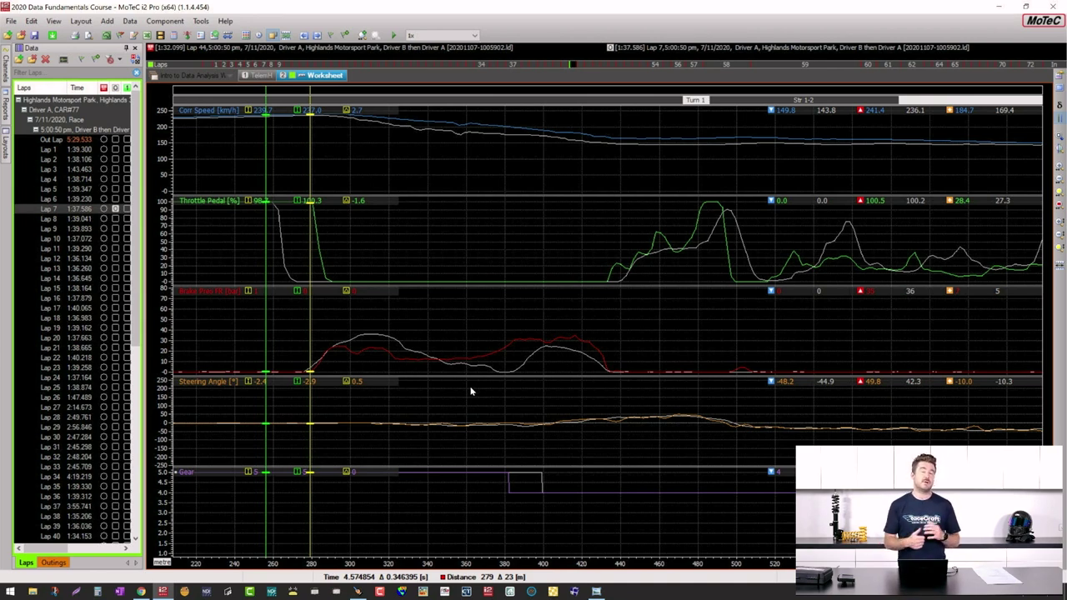
Compare both laps' brake pressure at cursor positions in the turn 1 braking zone.
click(460, 320)
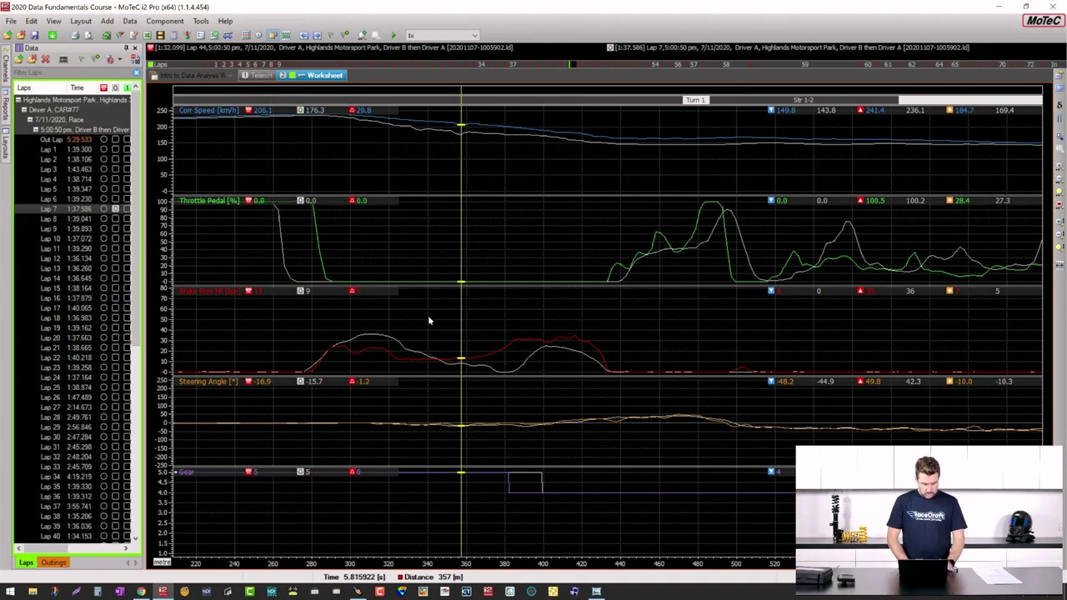
click(421, 320)
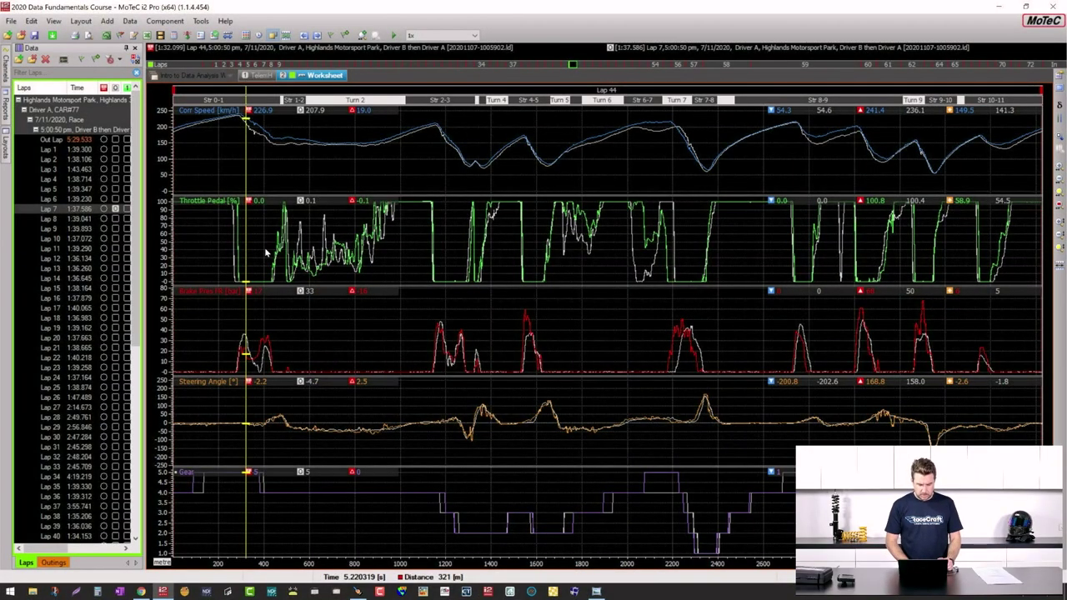
Examine the zoomed traces from turn 2 to turn 6 and compare both laps' brake pressure before turn 5.
drag(265, 253, 445, 265)
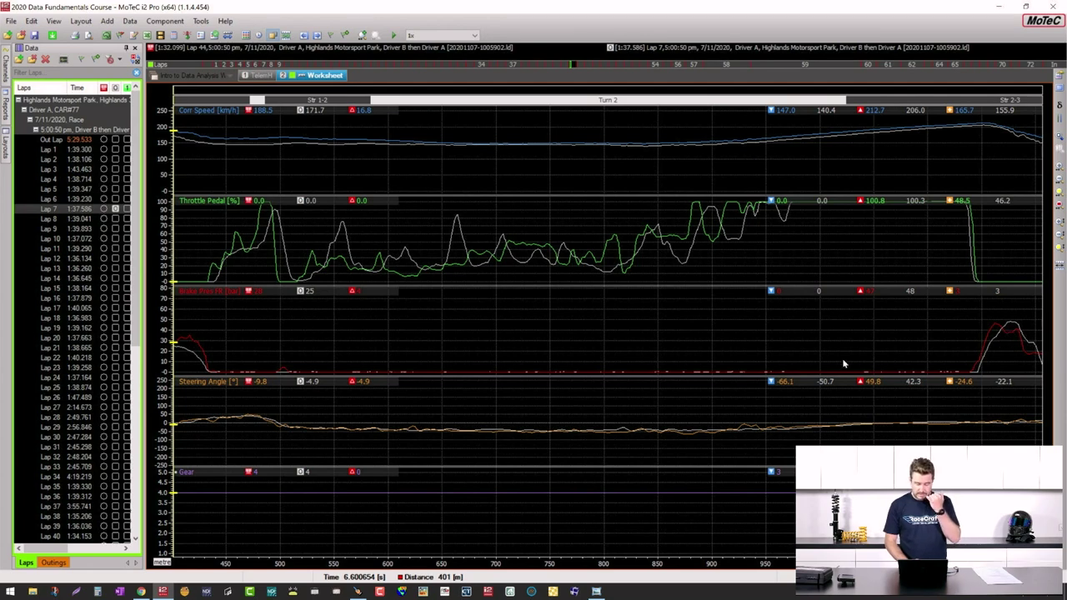
scroll(705, 340, down, 10)
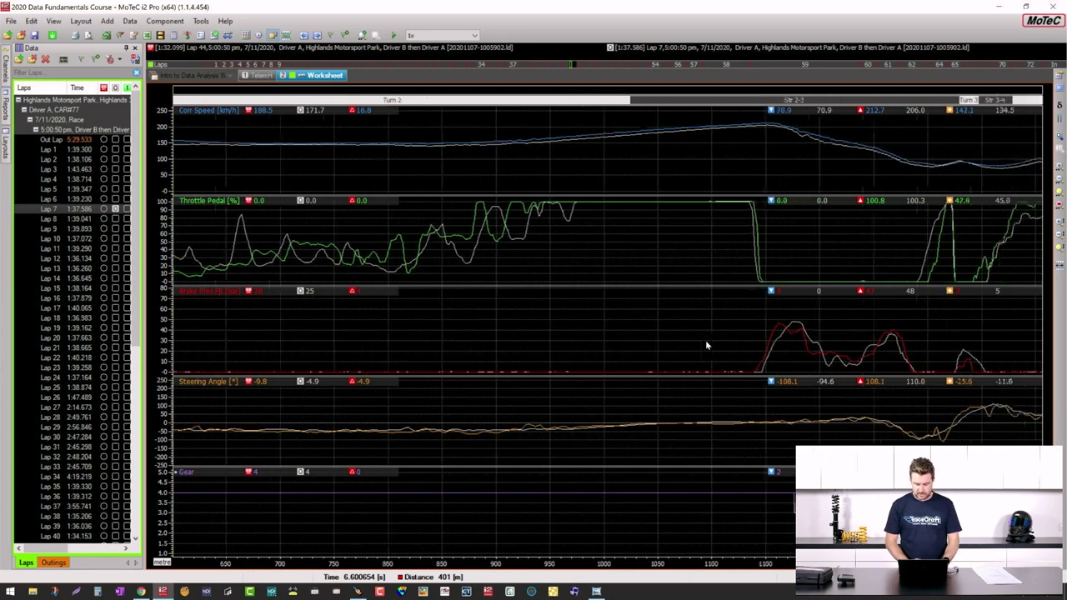
scroll(705, 345, down, 10)
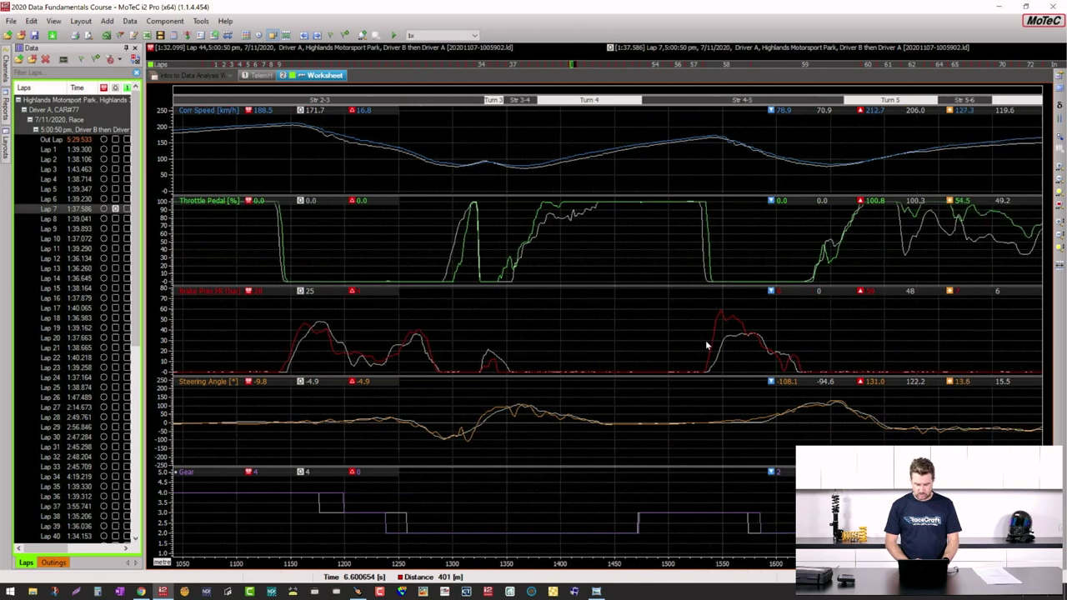
click(549, 358)
key(Left)
key(Left)
key(Left)
key(Left)
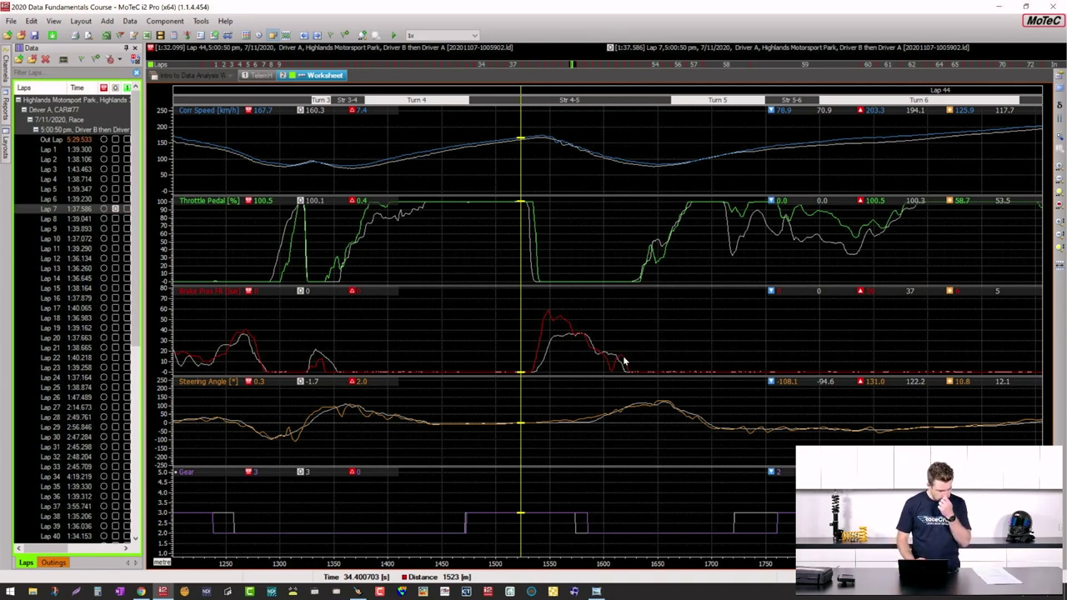
click(572, 320)
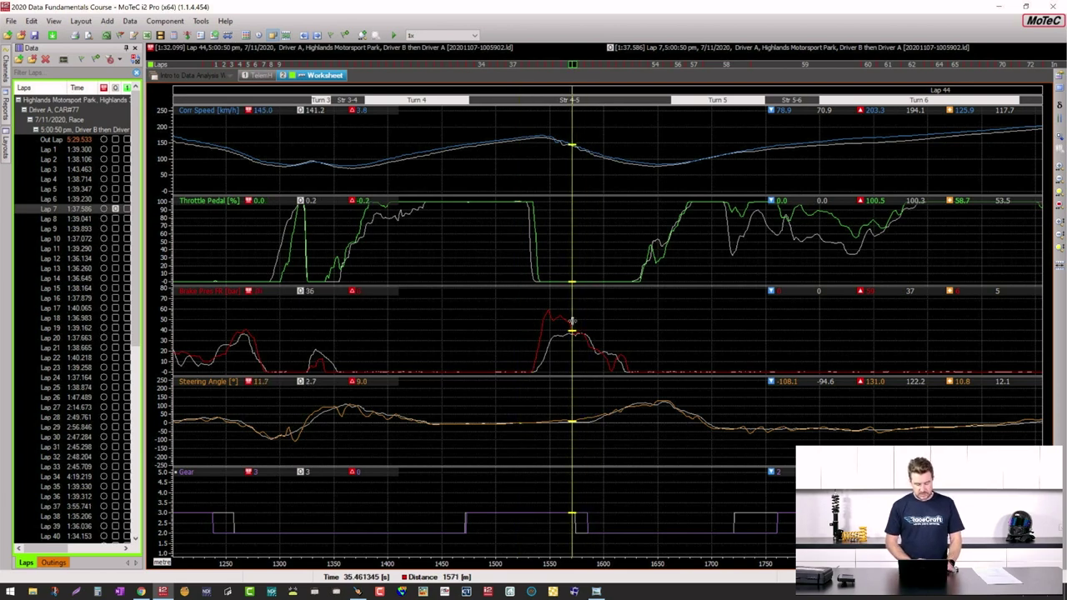
scroll(572, 320, down, 3)
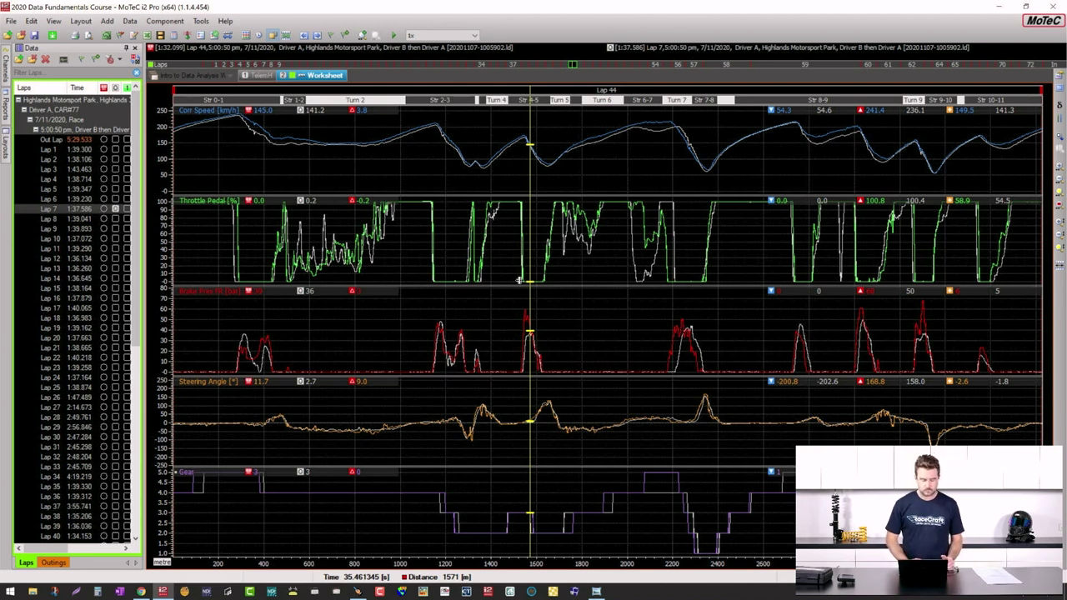
Create a new worksheet named Worksheet (1) and add a Time/Distance graph to it.
right_click(404, 77)
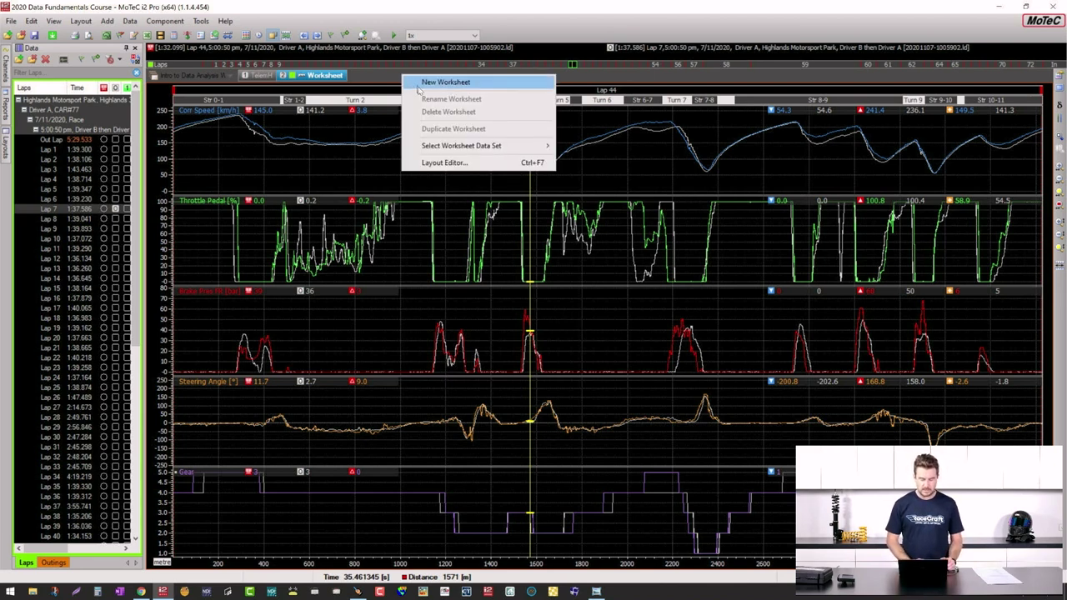
click(426, 83)
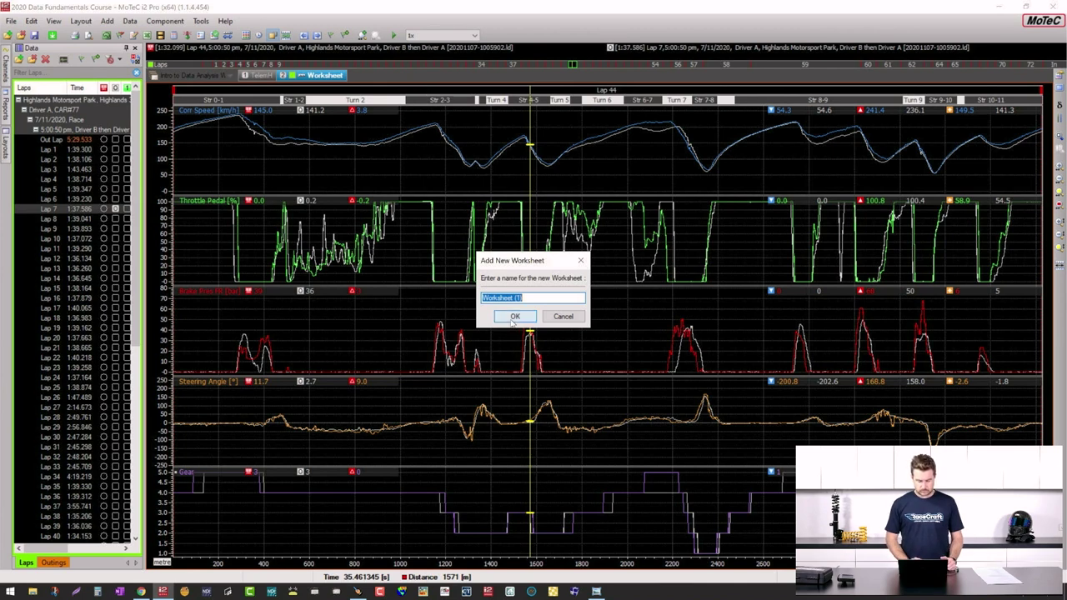
click(512, 318)
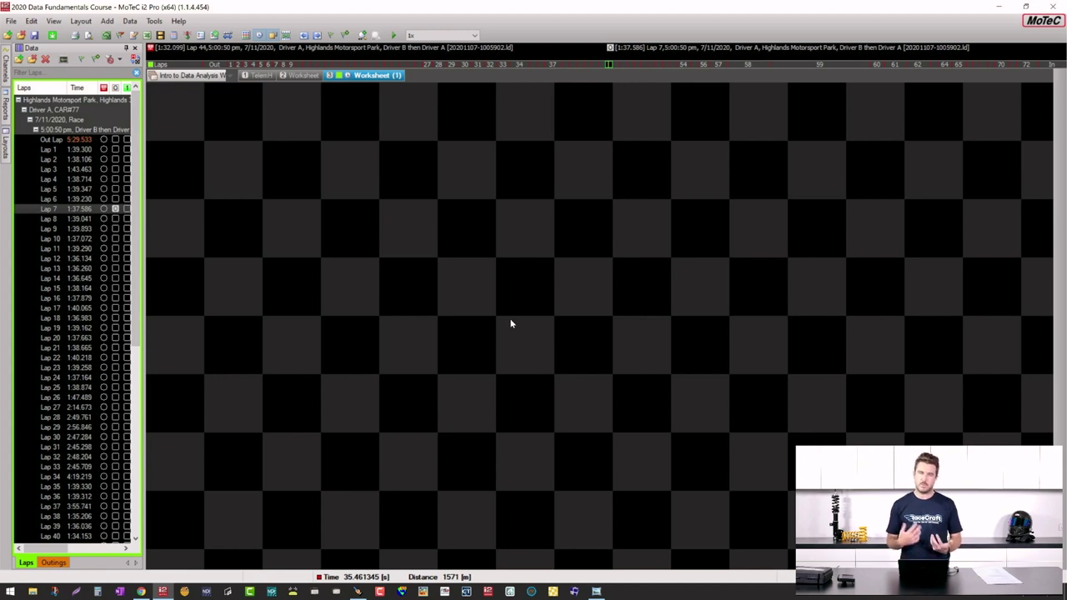
right_click(450, 243)
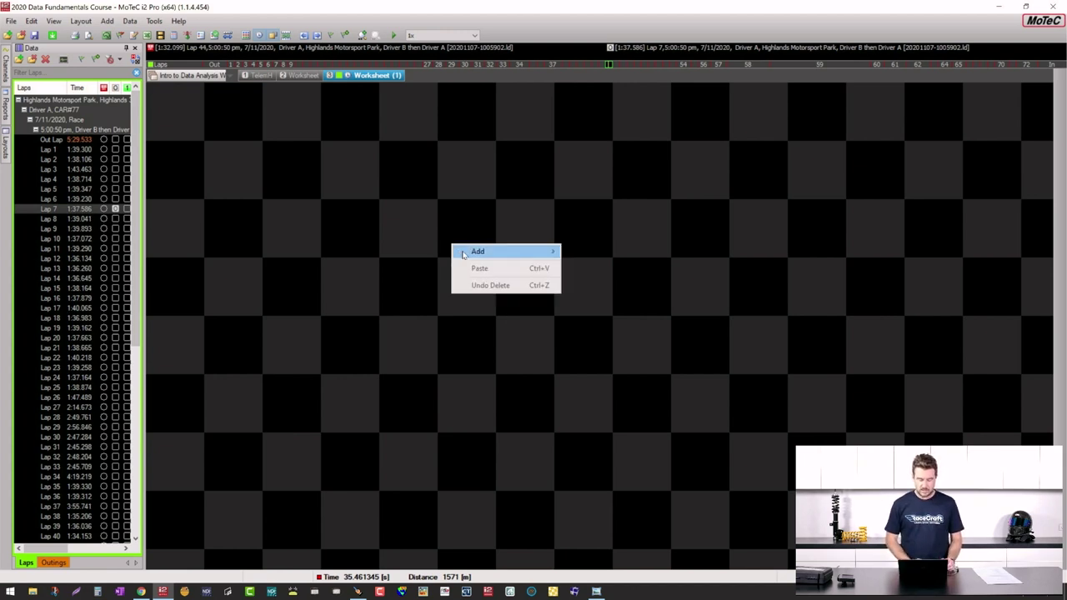
mouse_move(490, 255)
click(597, 251)
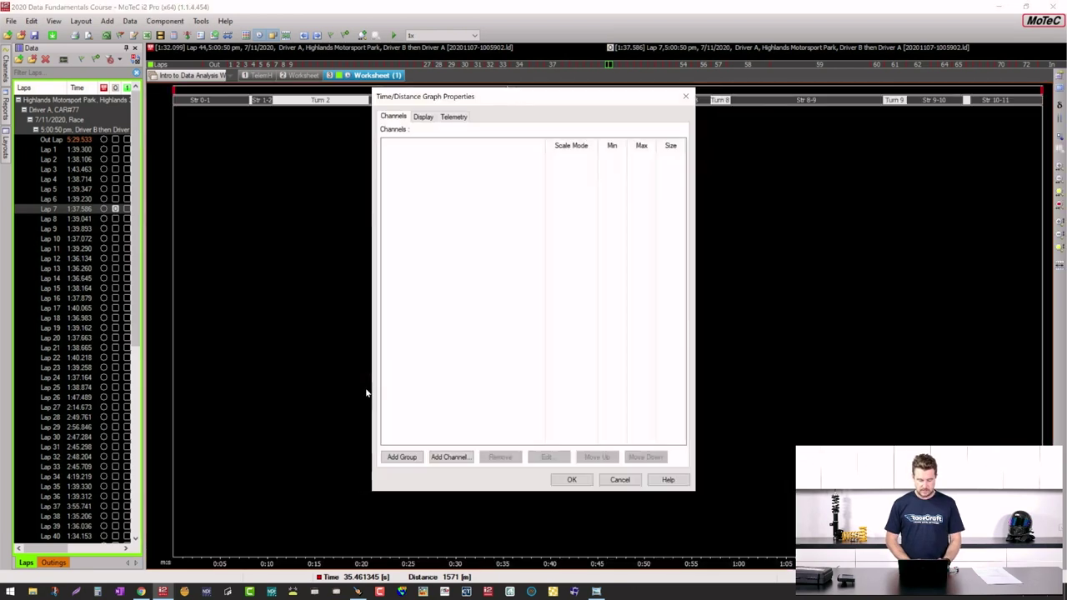
Add the Eng Oil Temp and Engine Oil Pressure channels to the graph in separate groups.
click(448, 456)
text(eng)
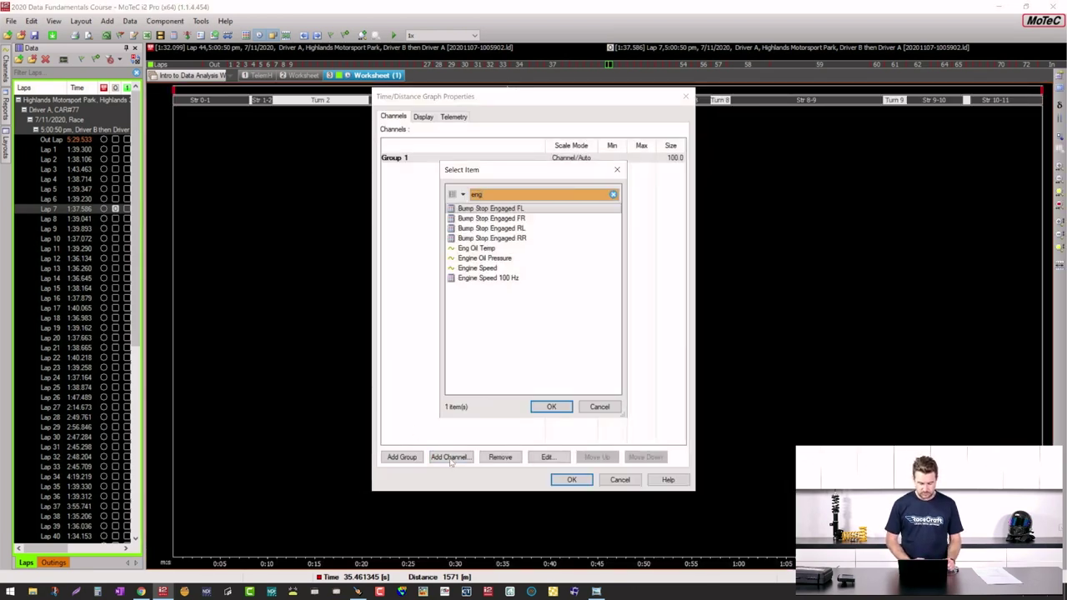
double_click(493, 248)
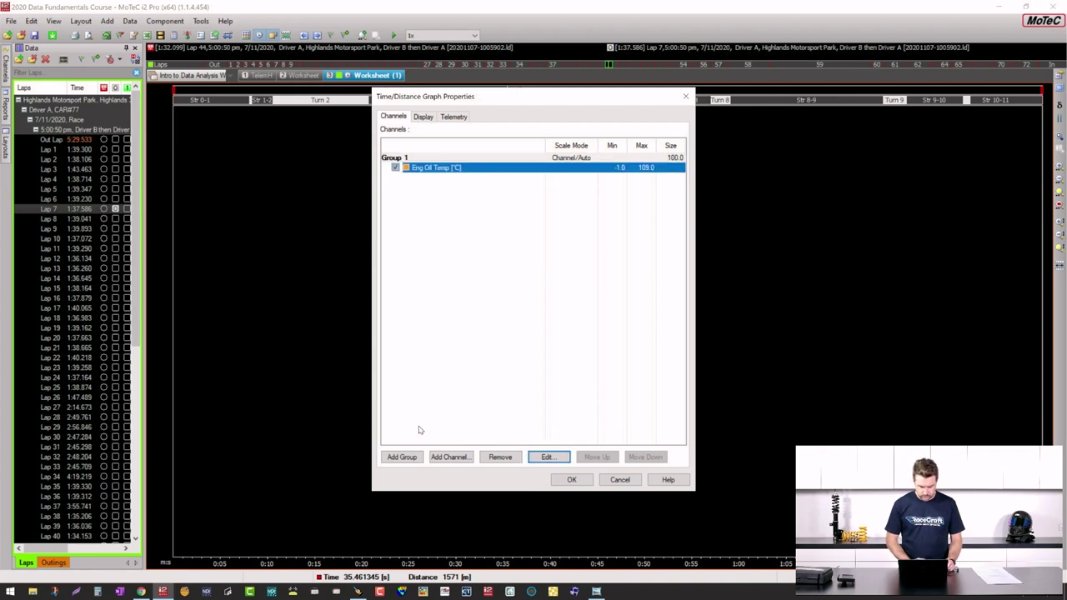
click(448, 457)
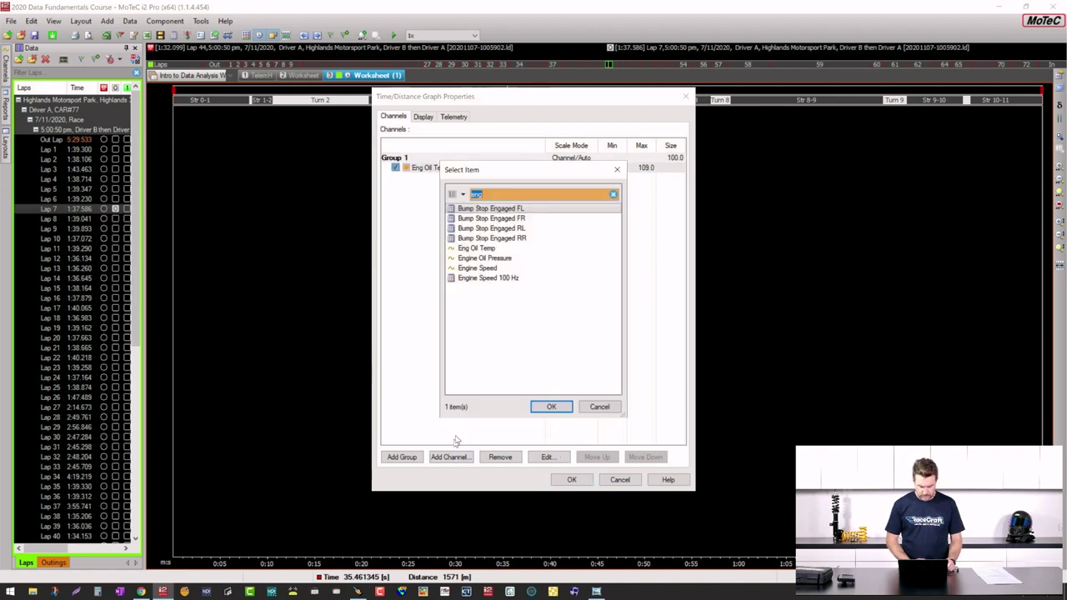
double_click(491, 259)
Add a third group containing the Coolant Temperature channel and apply the graph properties.
click(402, 456)
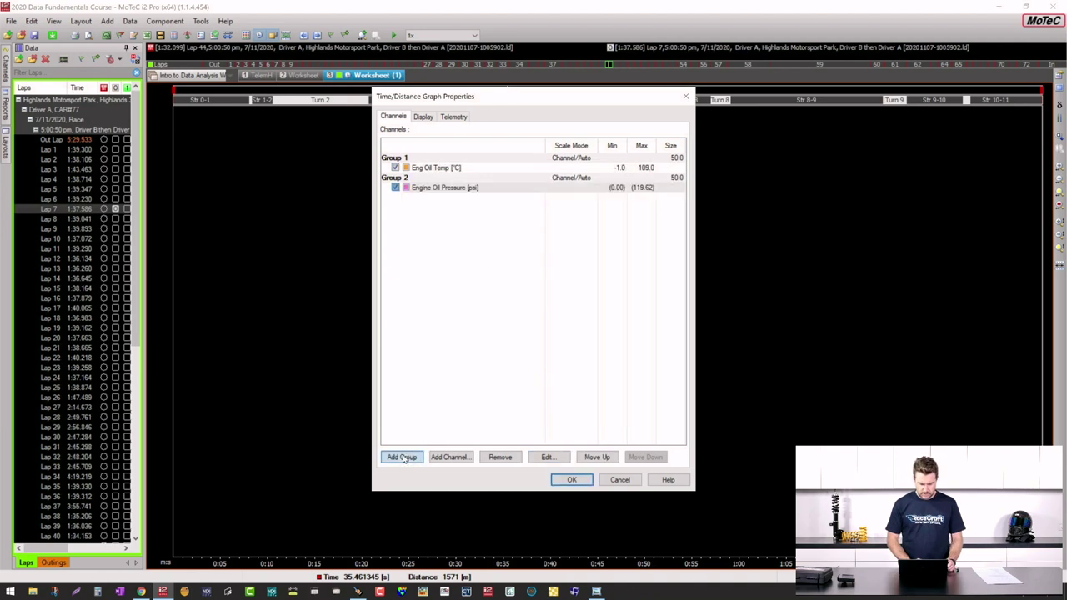
click(448, 456)
text(temp)
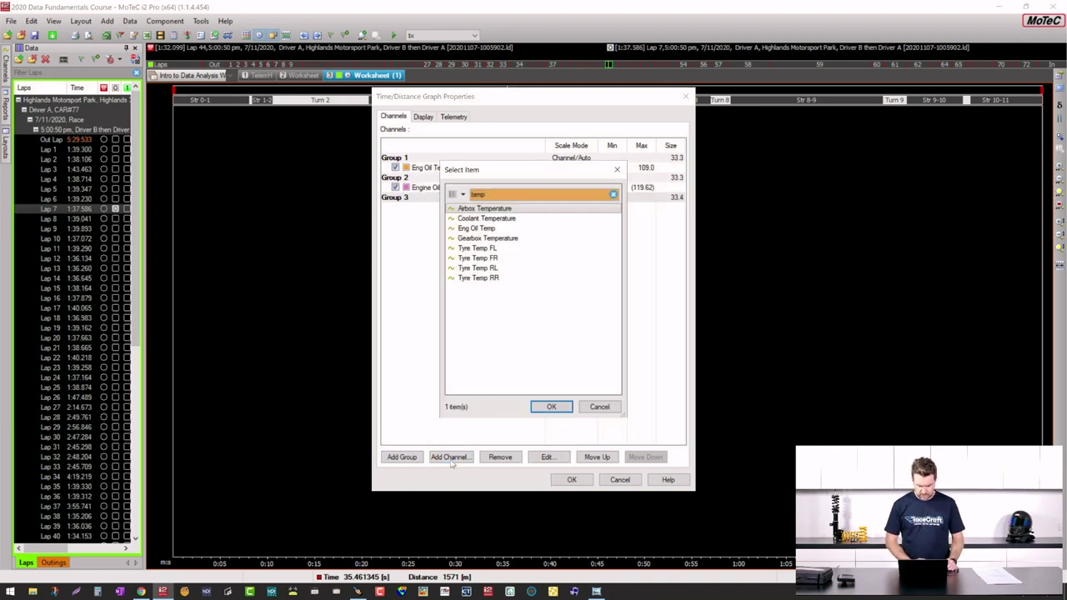
double_click(483, 218)
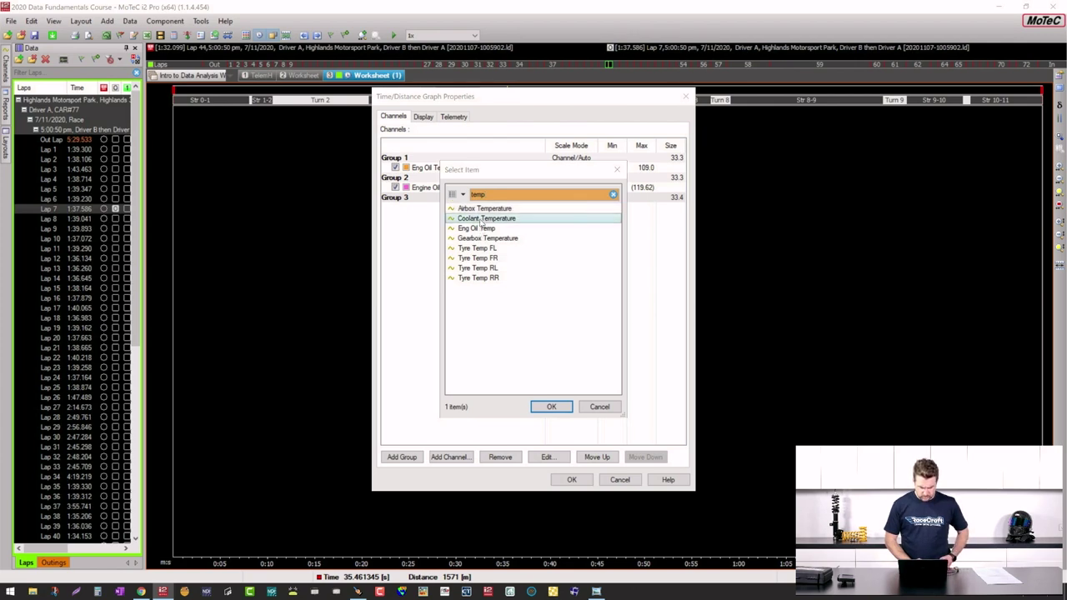
click(572, 479)
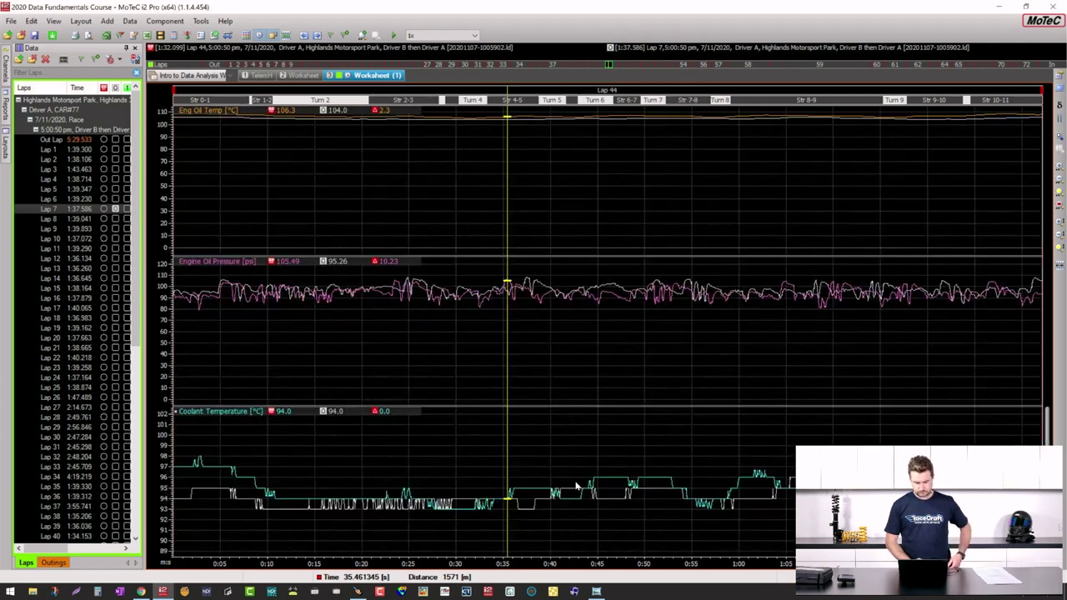
Remove the lap 7 overlay and show the oil and coolant traces across the whole session.
click(460, 386)
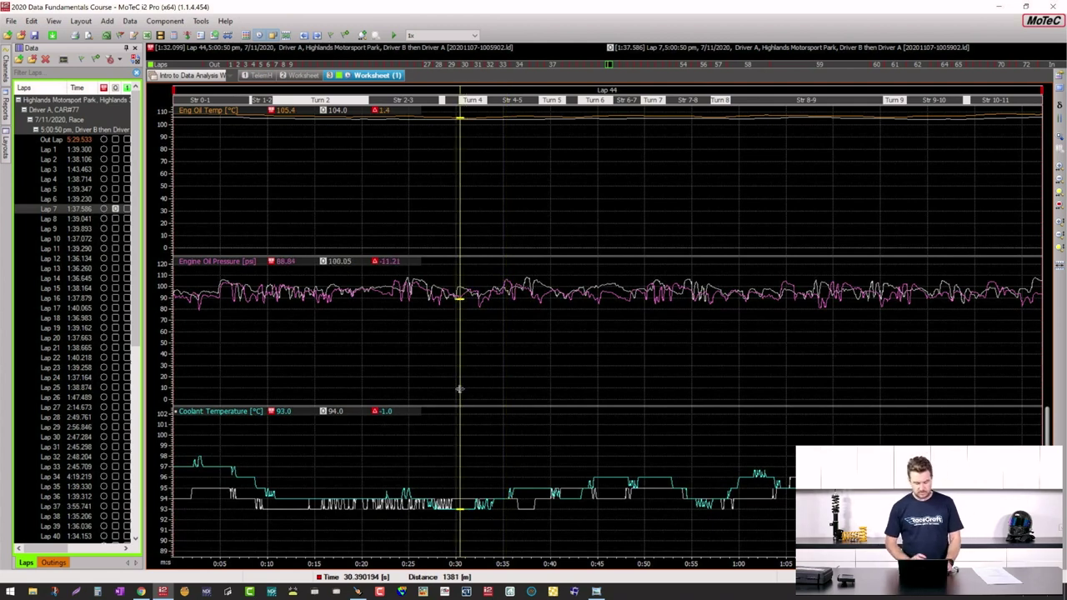
click(104, 209)
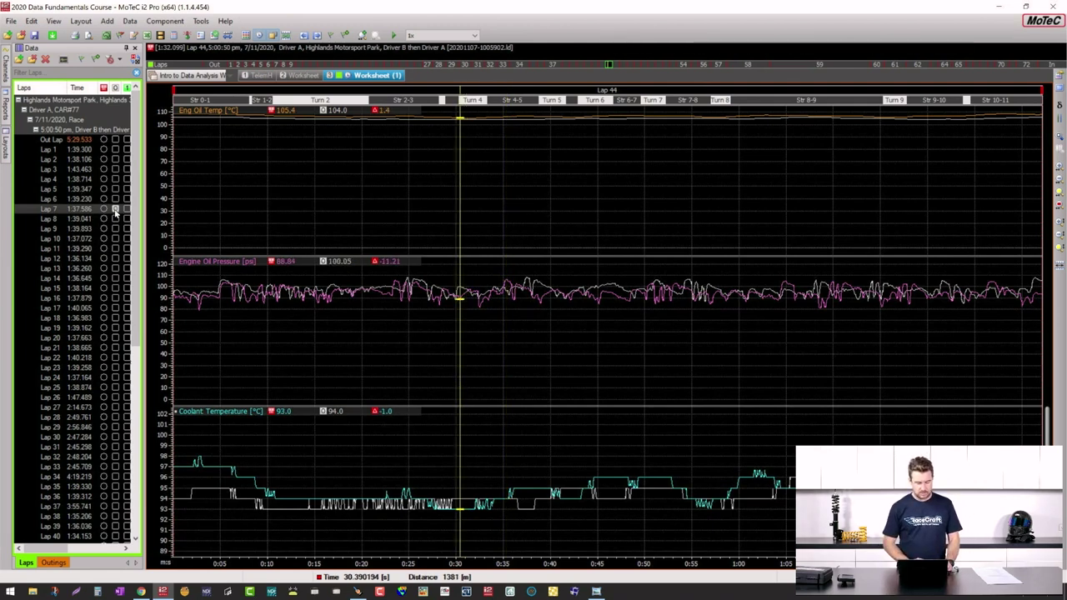
drag(359, 380, 342, 472)
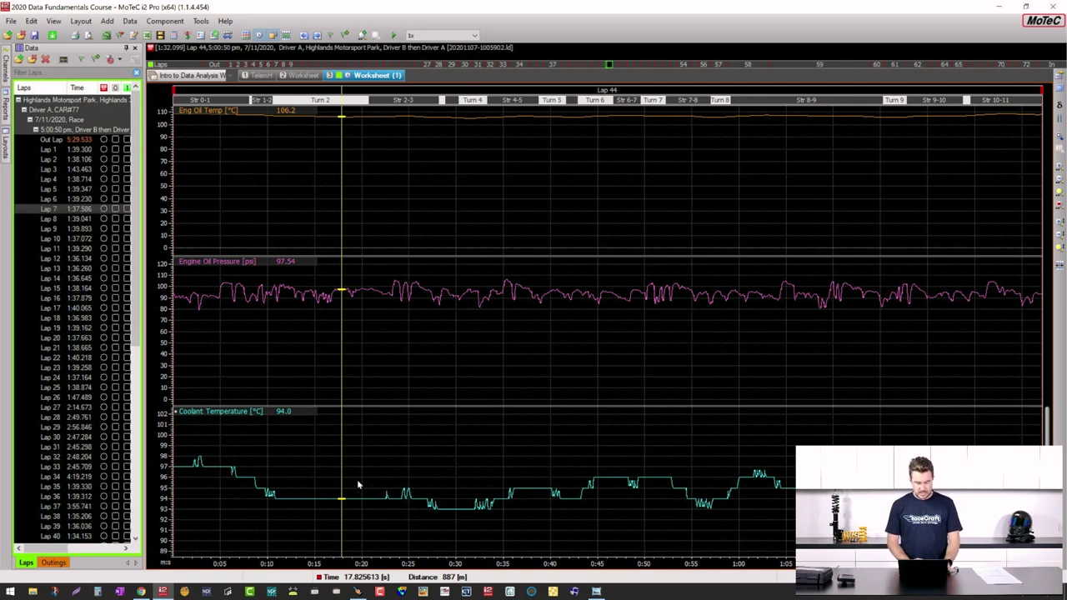
key(z)
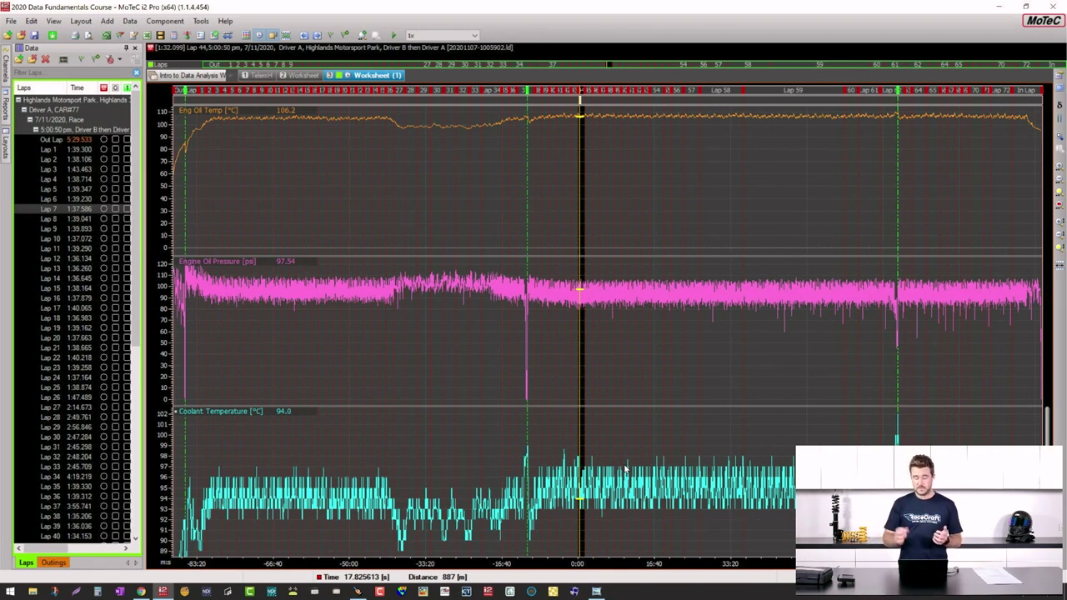
click(505, 358)
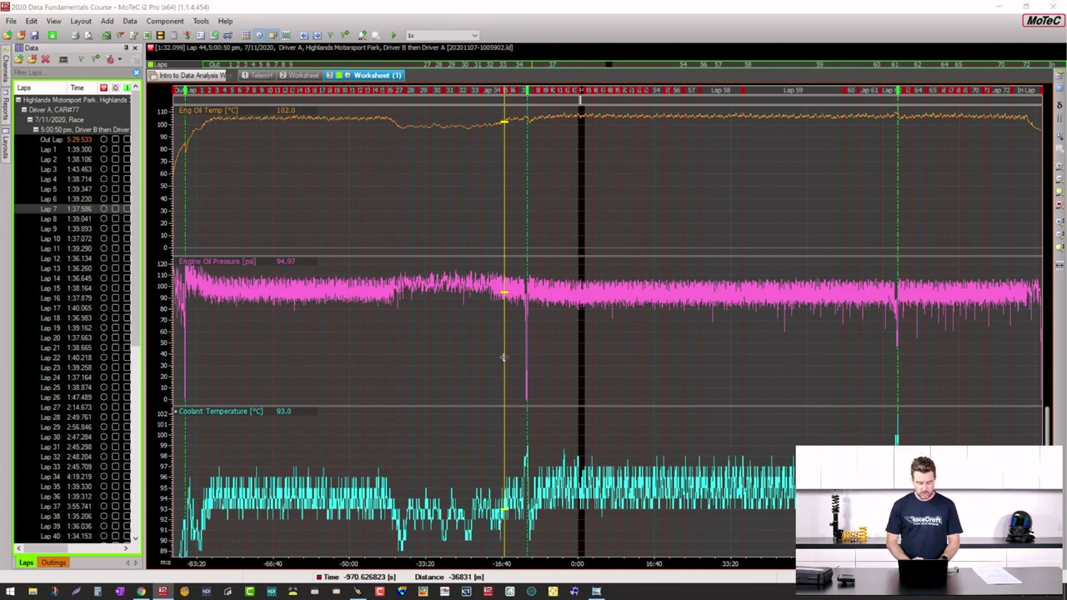
Add a fourth group containing the Corr Speed channel to the graph.
double_click(503, 356)
click(407, 458)
click(450, 458)
text(cor)
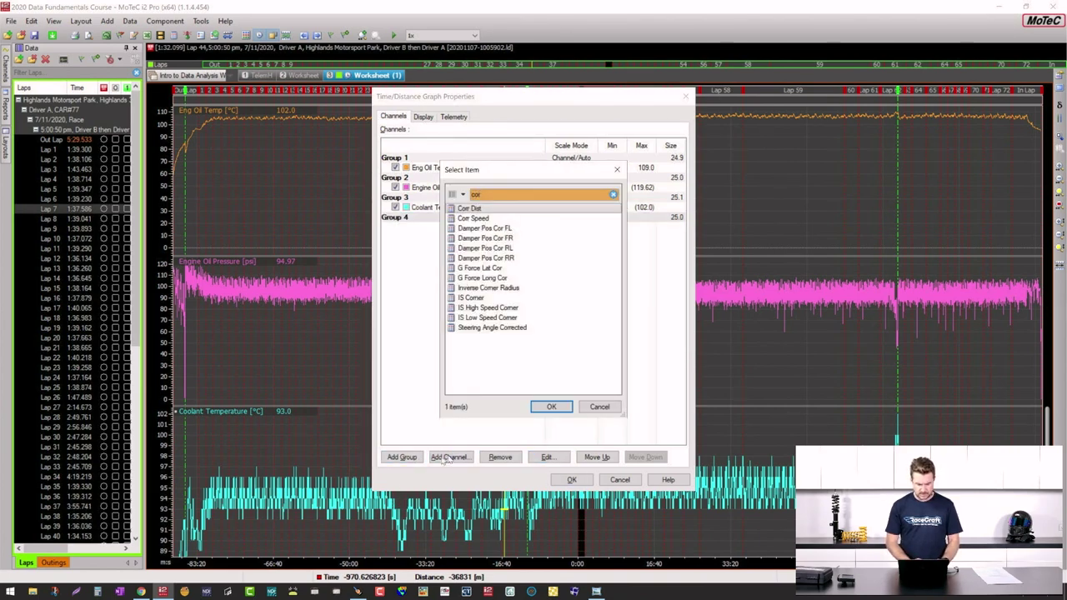
double_click(493, 218)
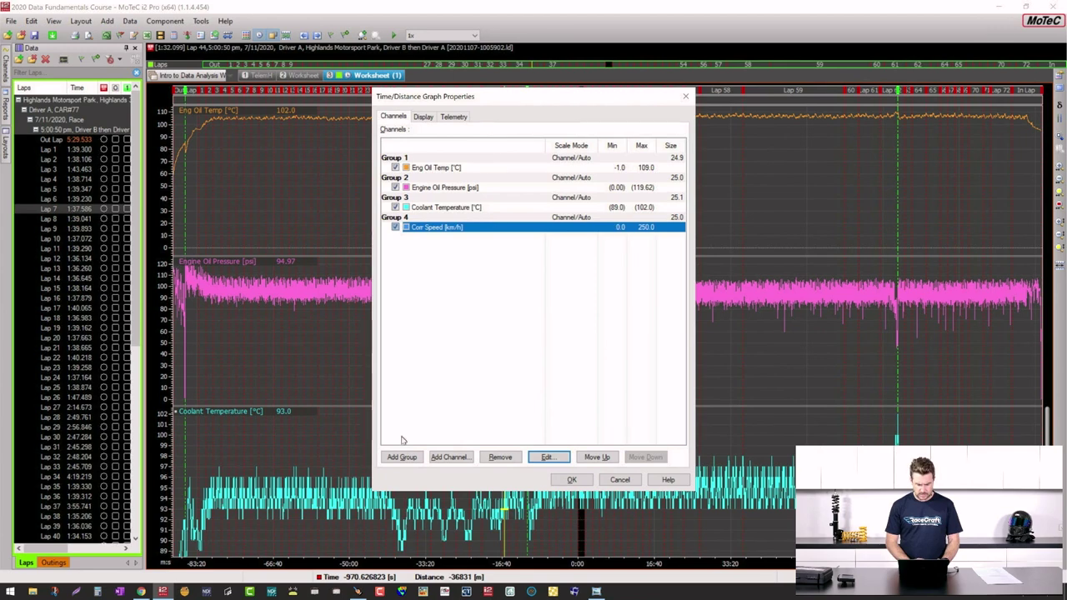
Move the Corr Speed channel up to the first position in Group 1.
click(596, 458)
click(596, 458)
click(595, 457)
click(596, 458)
click(596, 458)
click(595, 458)
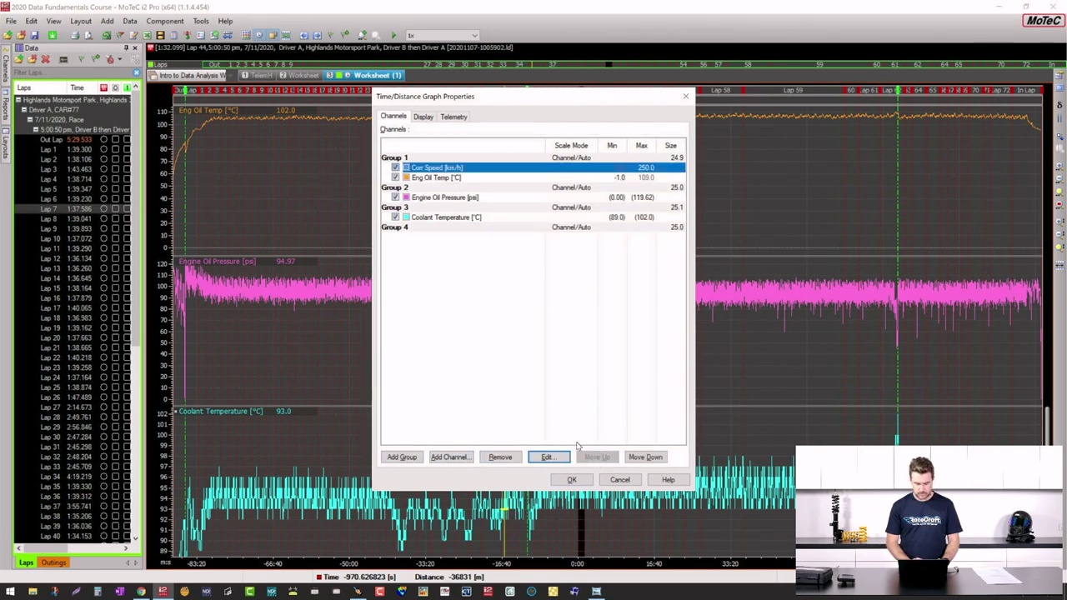
Move Group 4 to the first position, move the Corr Speed channel into it and apply the graph properties.
click(397, 229)
click(596, 456)
click(596, 457)
click(596, 457)
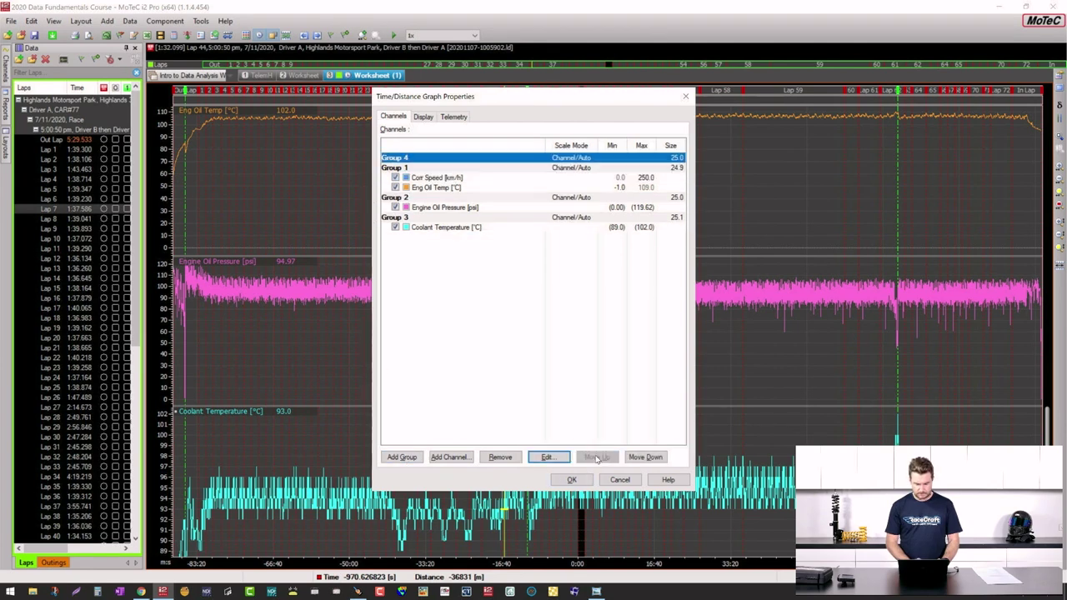
click(443, 177)
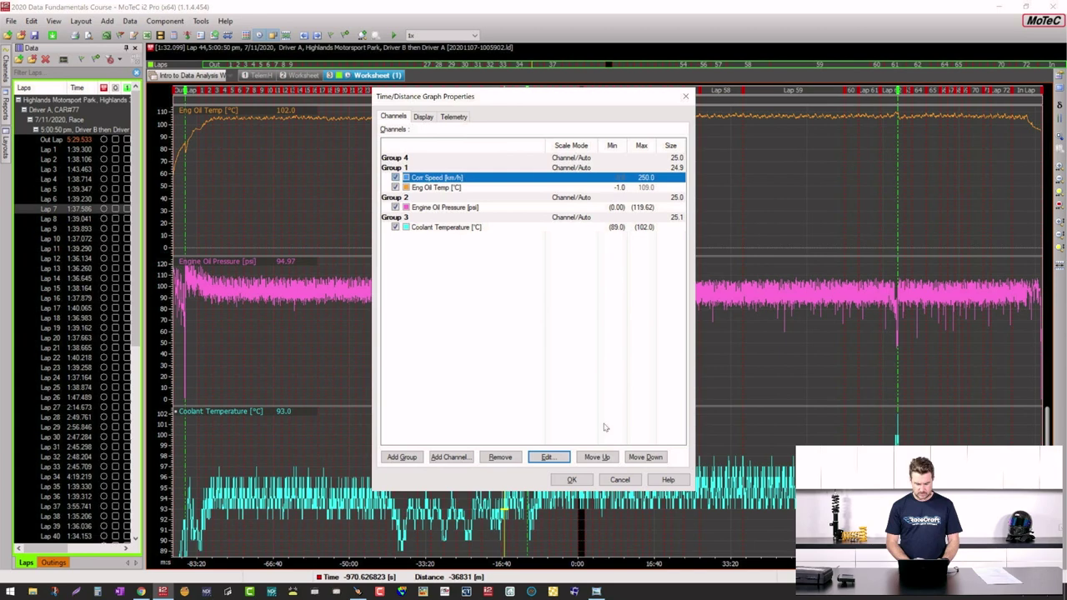
click(597, 457)
click(572, 479)
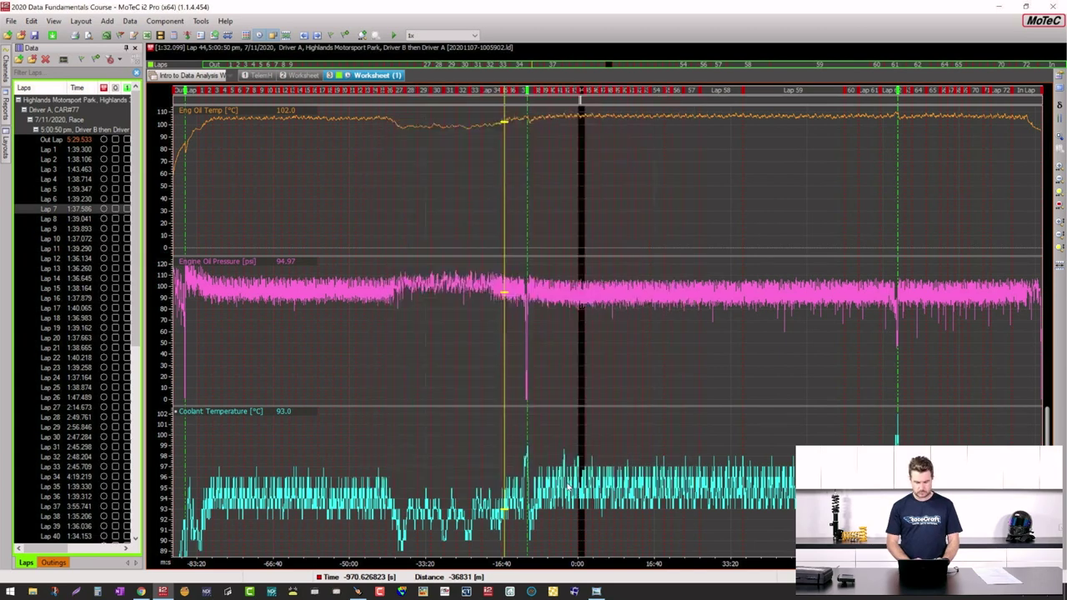
Compare the speed, oil and coolant values at points before, during and after the slow-speed period around lap 28.
click(306, 279)
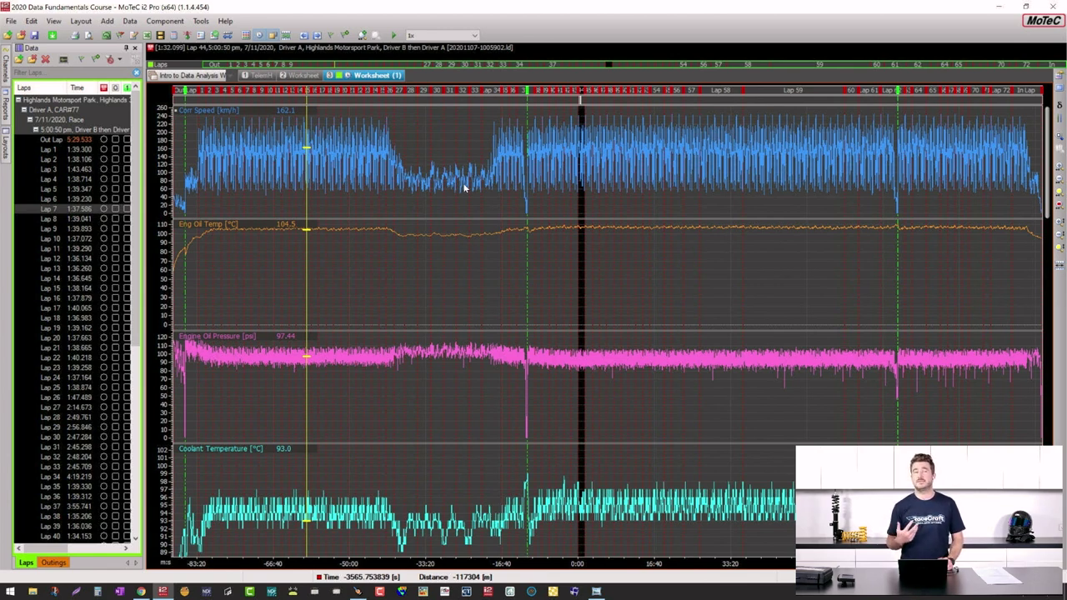
click(425, 186)
drag(425, 187, 414, 183)
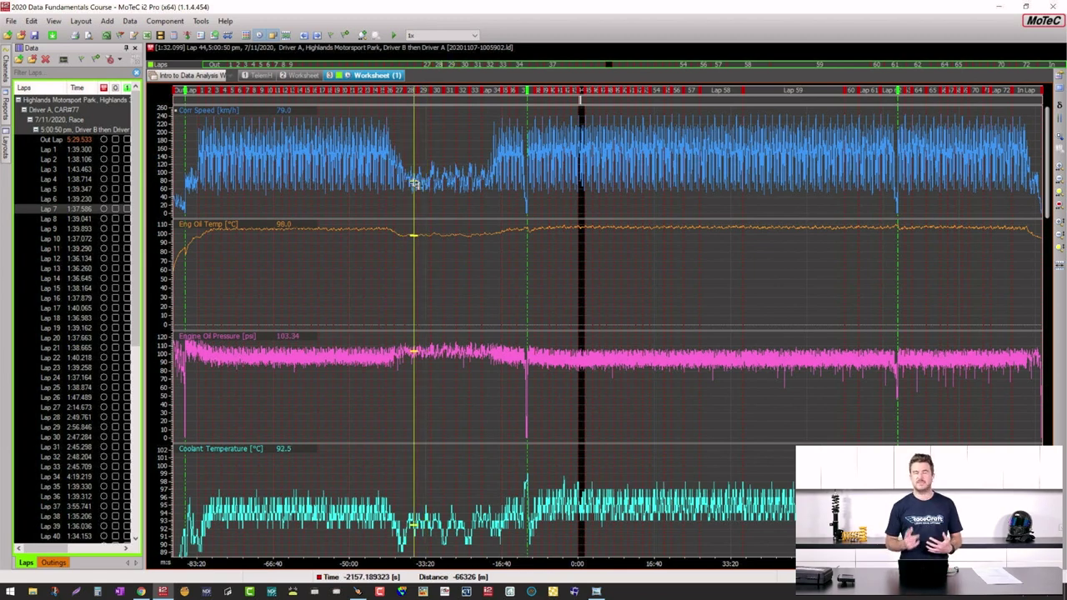
click(847, 213)
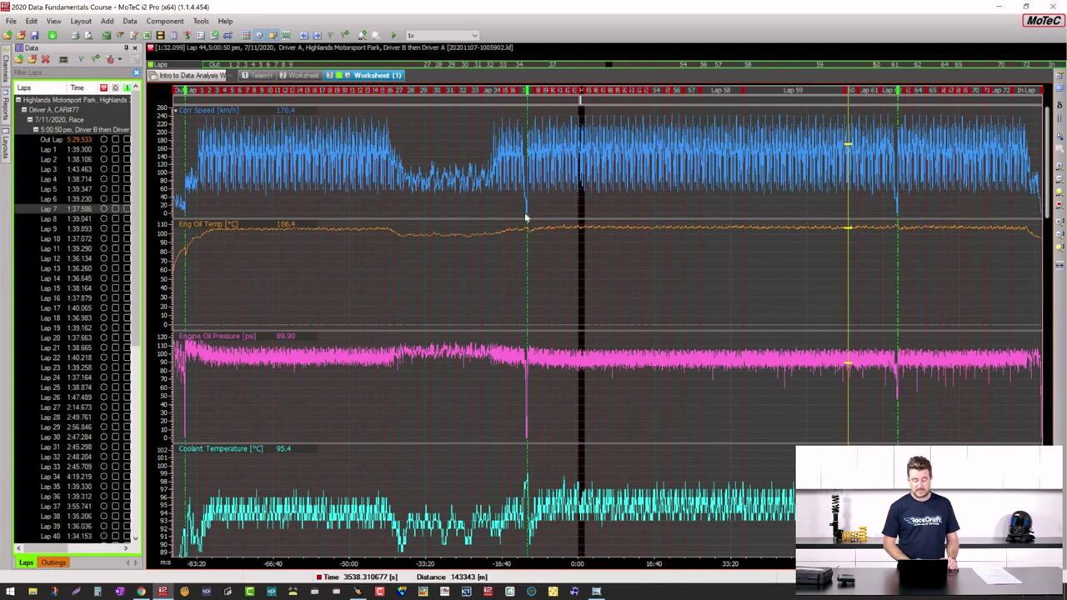
Examine the speed, oil pressure and coolant temperature traces around the stop in lap 37, then return to the whole session.
drag(508, 203, 562, 206)
click(458, 203)
click(412, 203)
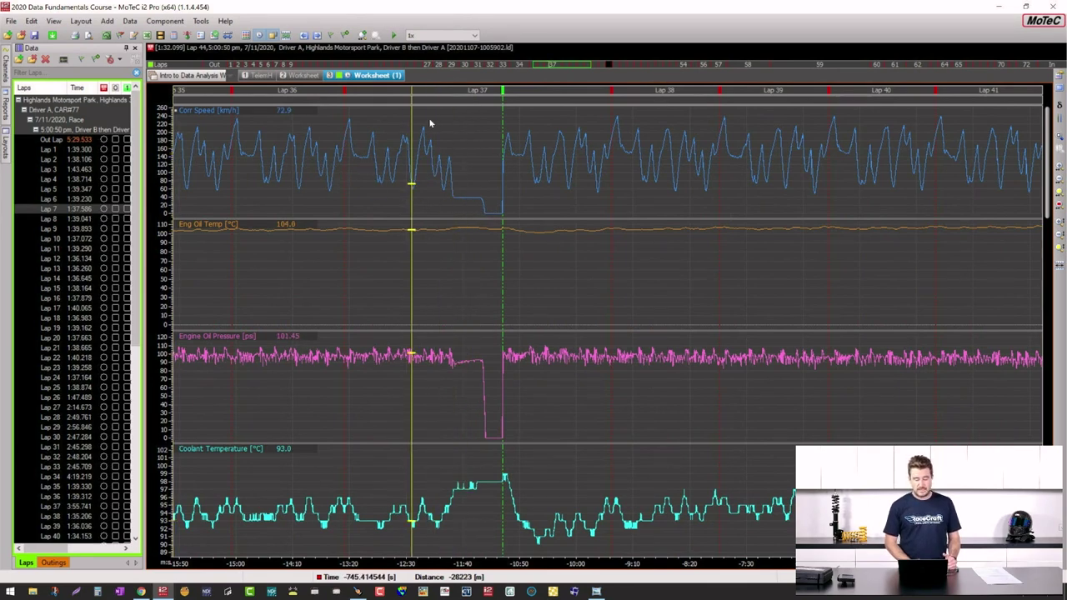
drag(460, 202, 471, 211)
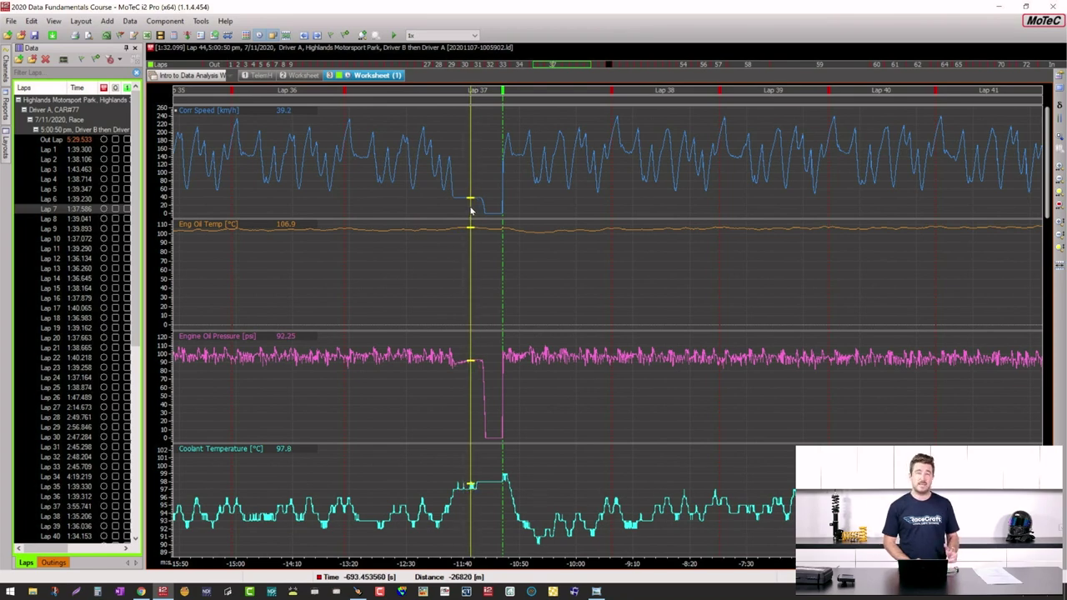
drag(471, 210, 598, 214)
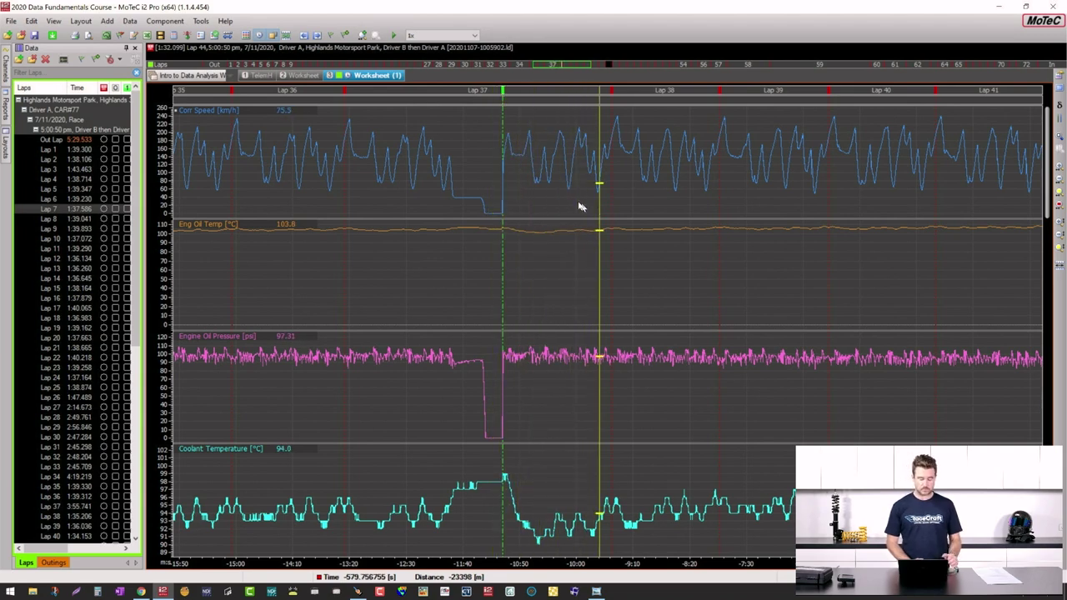
double_click(545, 200)
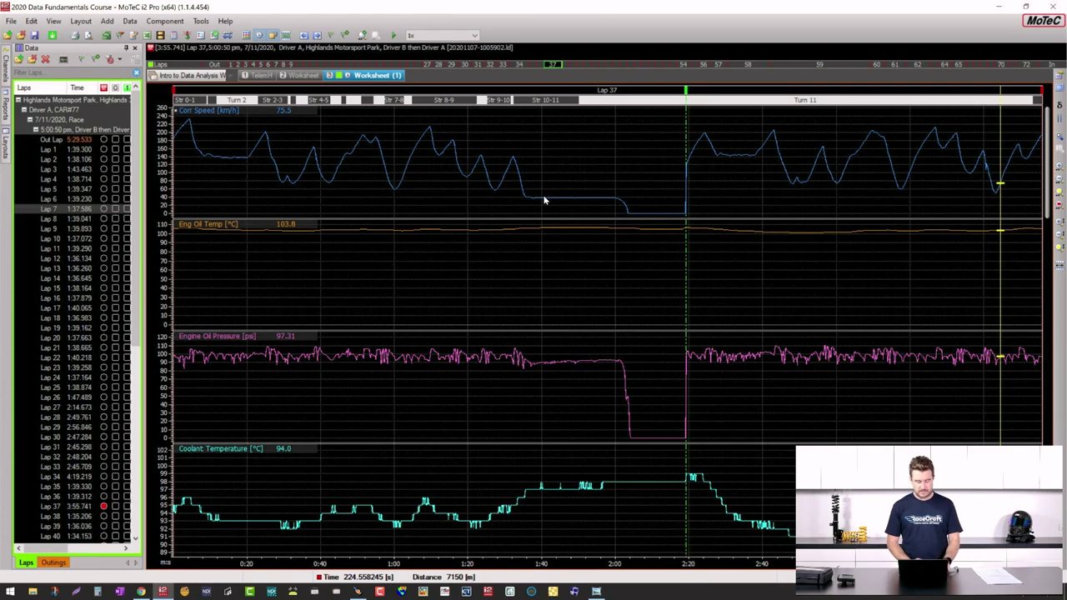
double_click(545, 200)
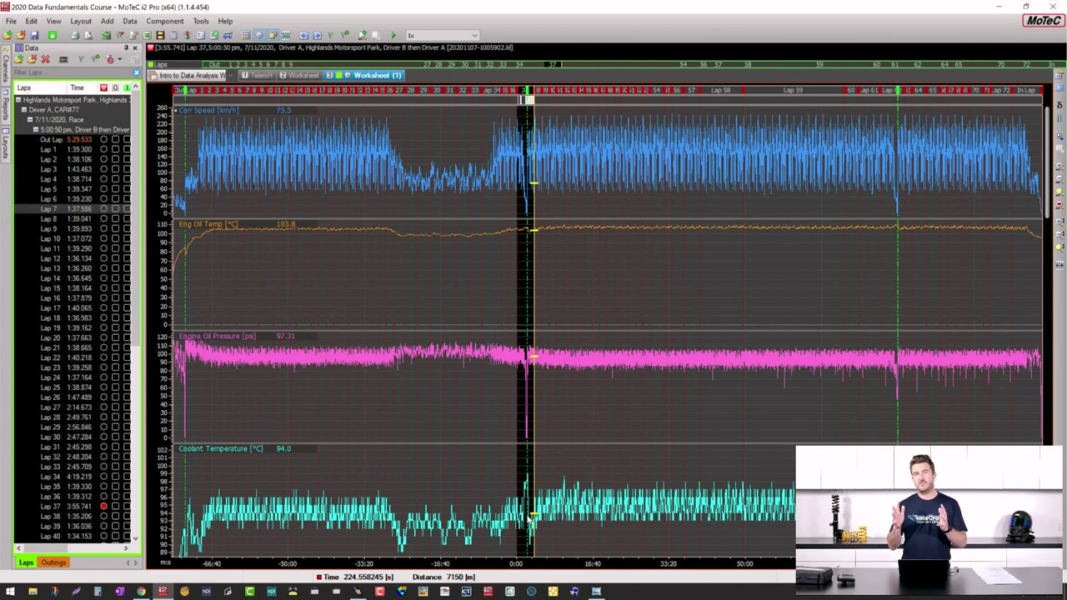
Show lap 7 on its own and examine the traces lap by lap up to lap 13.
double_click(102, 209)
click(280, 291)
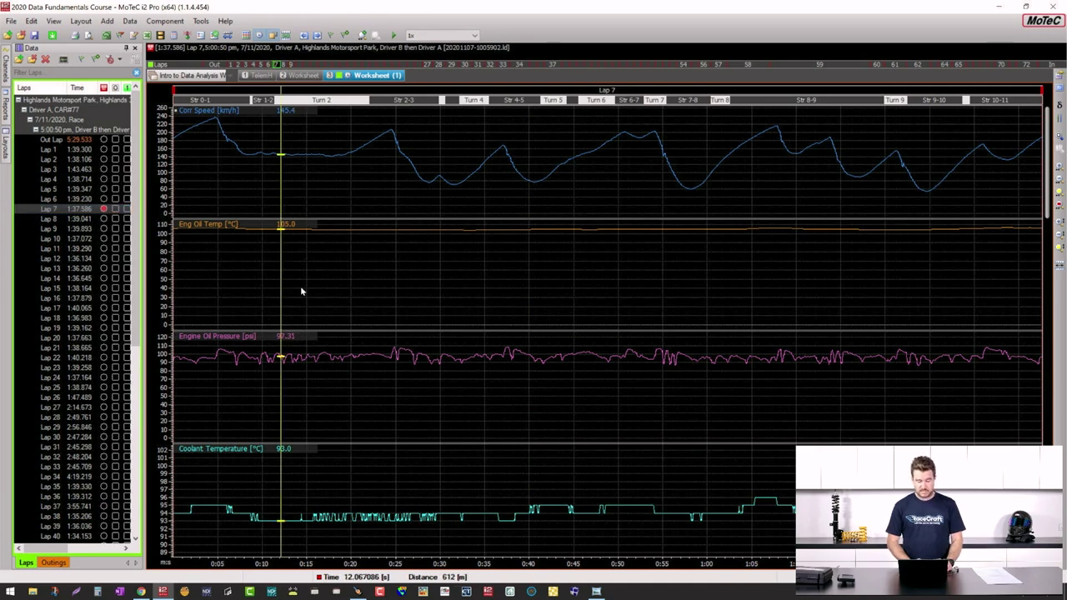
drag(493, 287, 481, 286)
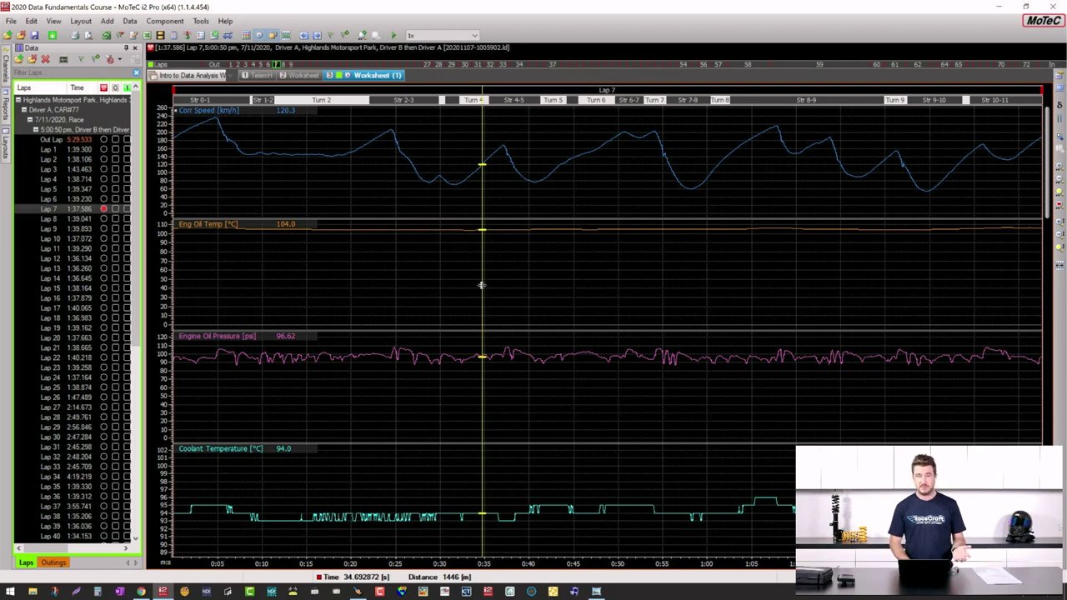
key(ctrl+Right)
key(ctrl+Right)
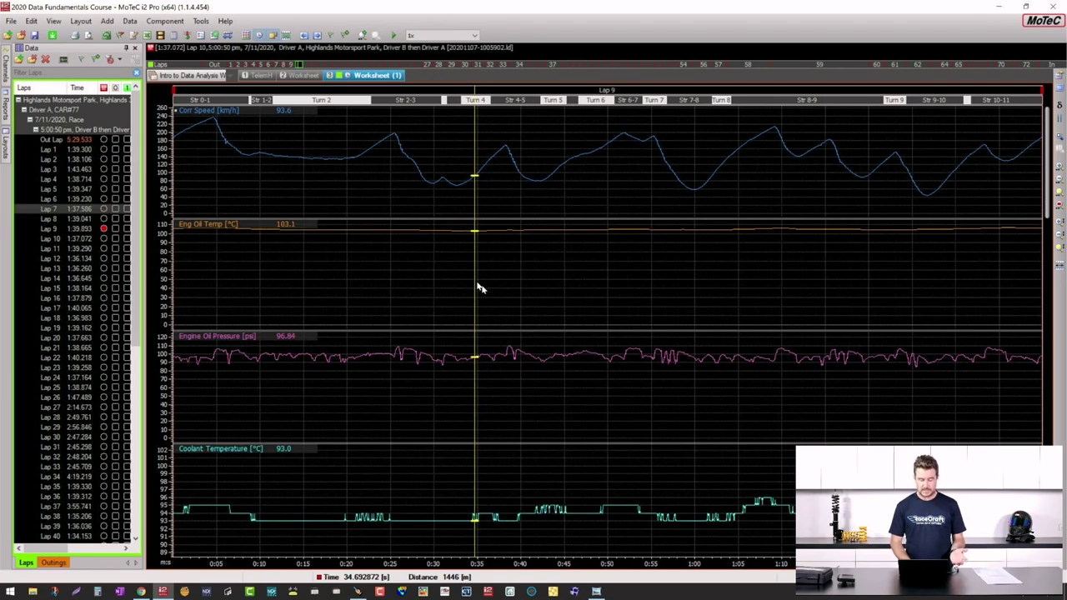
key(ctrl+Right)
key(ctrl+Right)
key(ctrl+Right)
key(ctrl+Right)
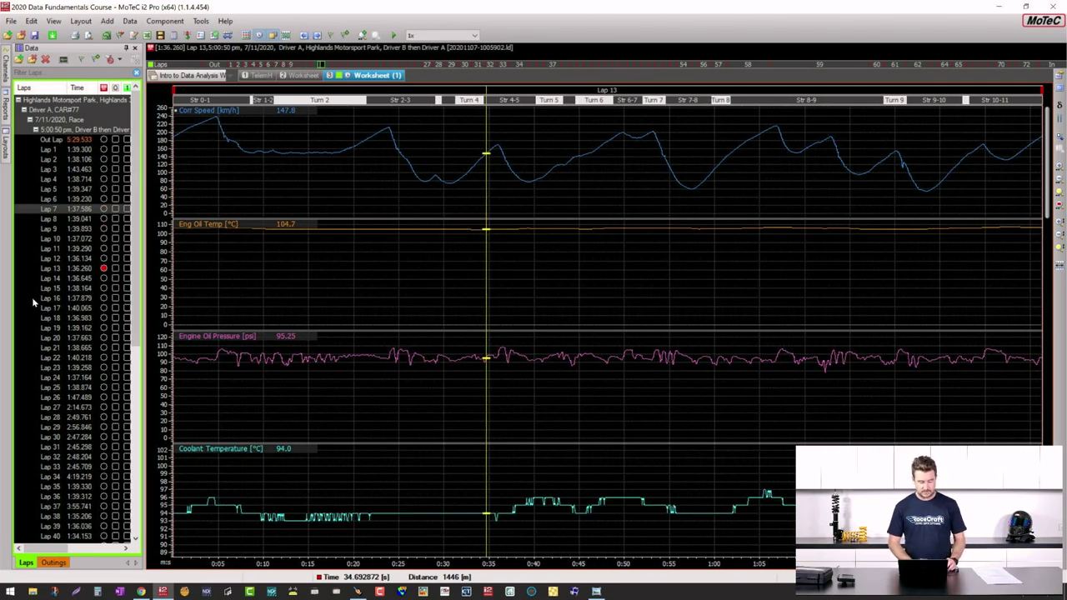
mouse_move(95, 260)
mouse_down()
mouse_move(135, 258)
mouse_move(113, 332)
mouse_move(76, 247)
mouse_move(119, 237)
mouse_up()
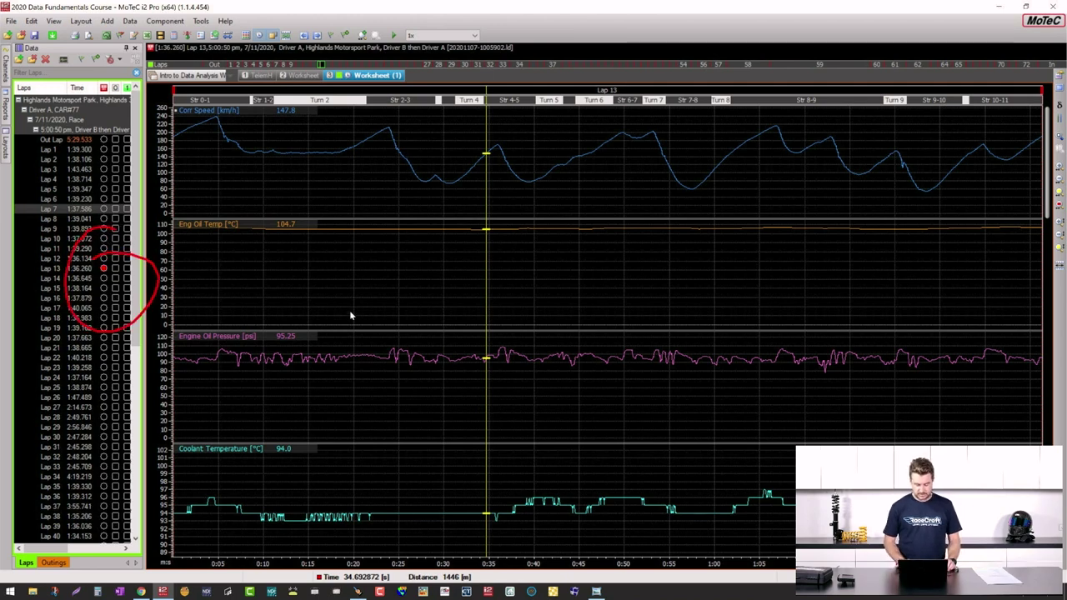
Continue through the laps one at a time from lap 13 to lap 22.
key(ctrl+Right)
key(ctrl+Right)
key(ctrl+Right)
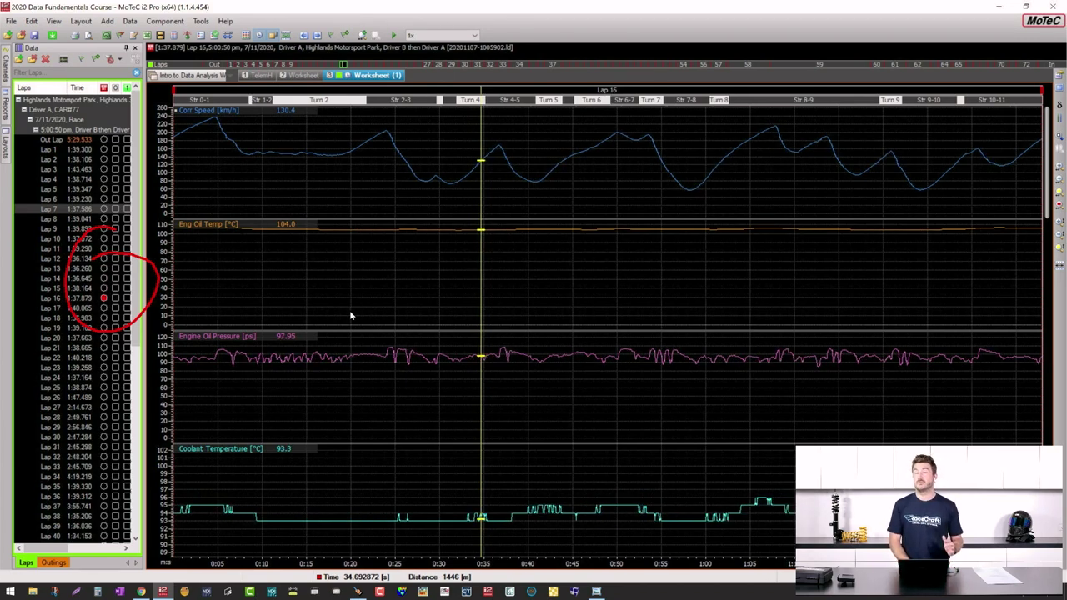
key(ctrl+Right)
key(ctrl+Right)
key(ctrl+Right)
key(ctrl+Right)
key(ctrl+Right)
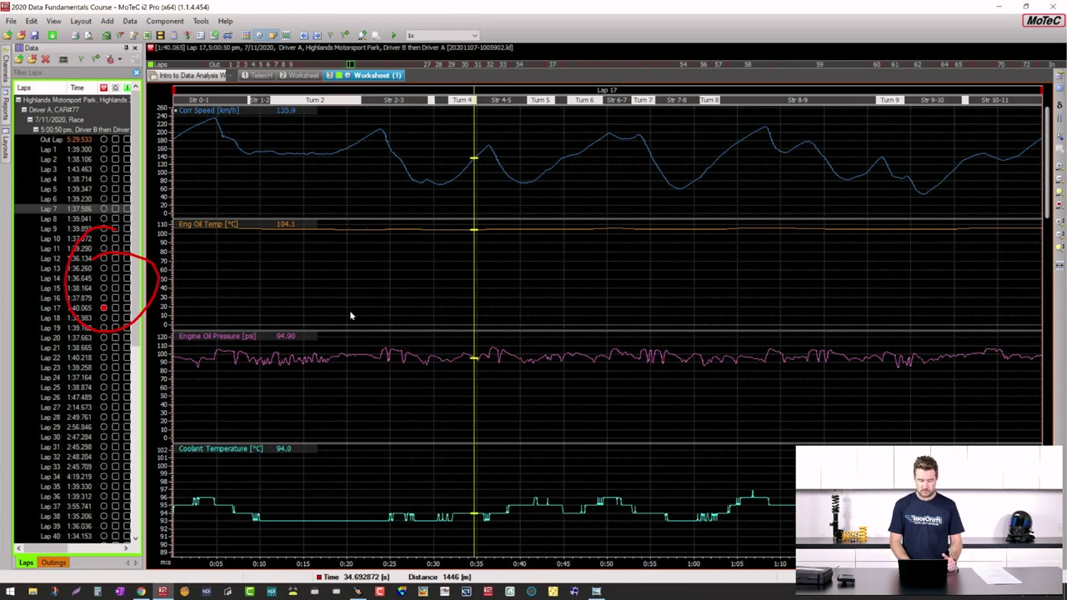
key(ctrl+Right)
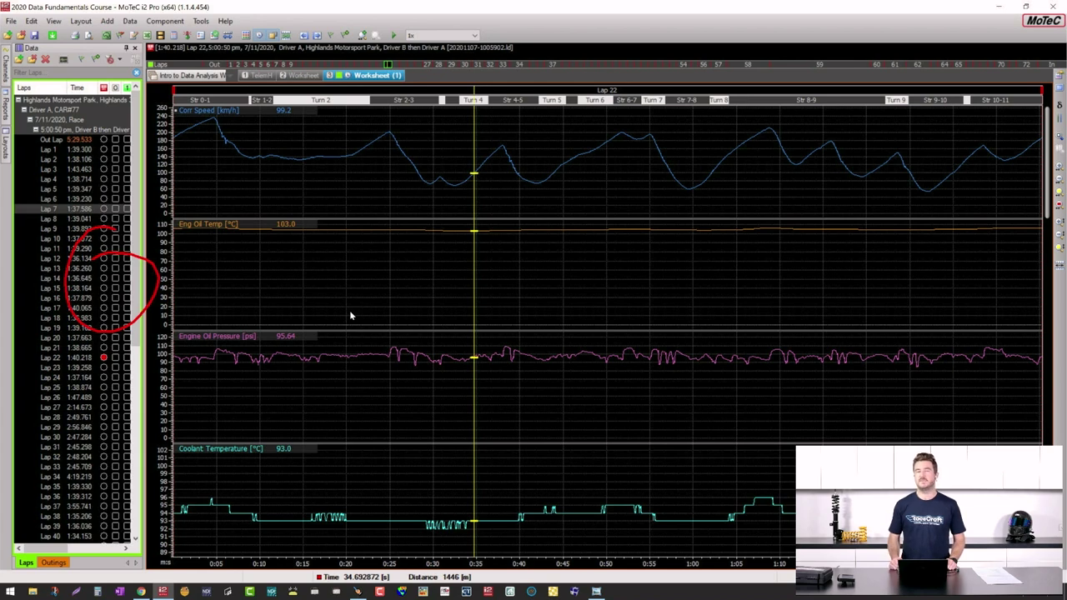
Shrink the graph to the upper half of the worksheet and add a Channel Report component in the free area.
mouse_move(5, 142)
click(325, 252)
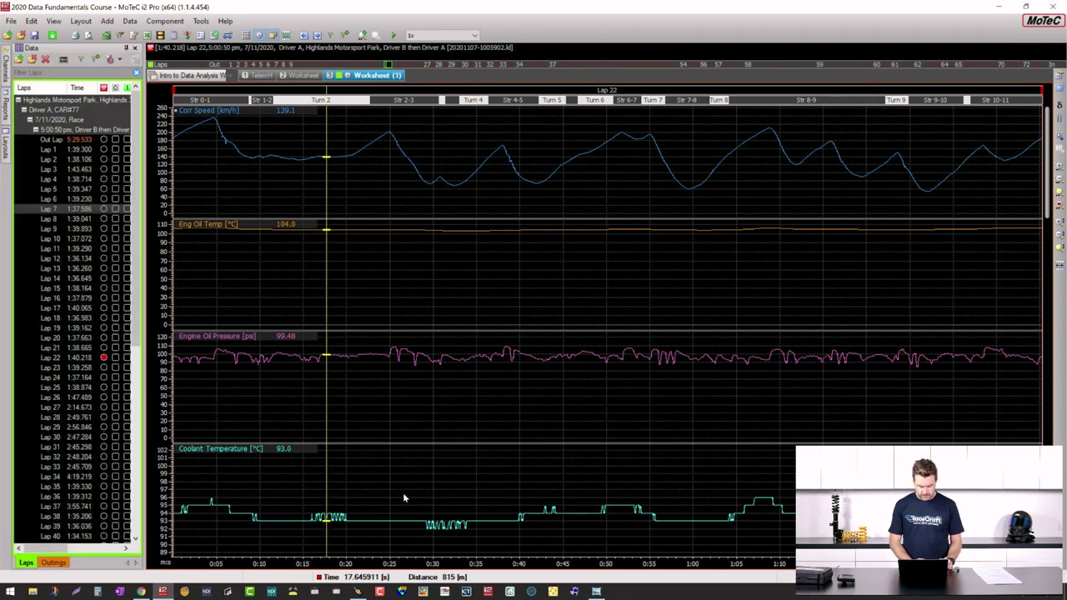
drag(454, 567, 478, 305)
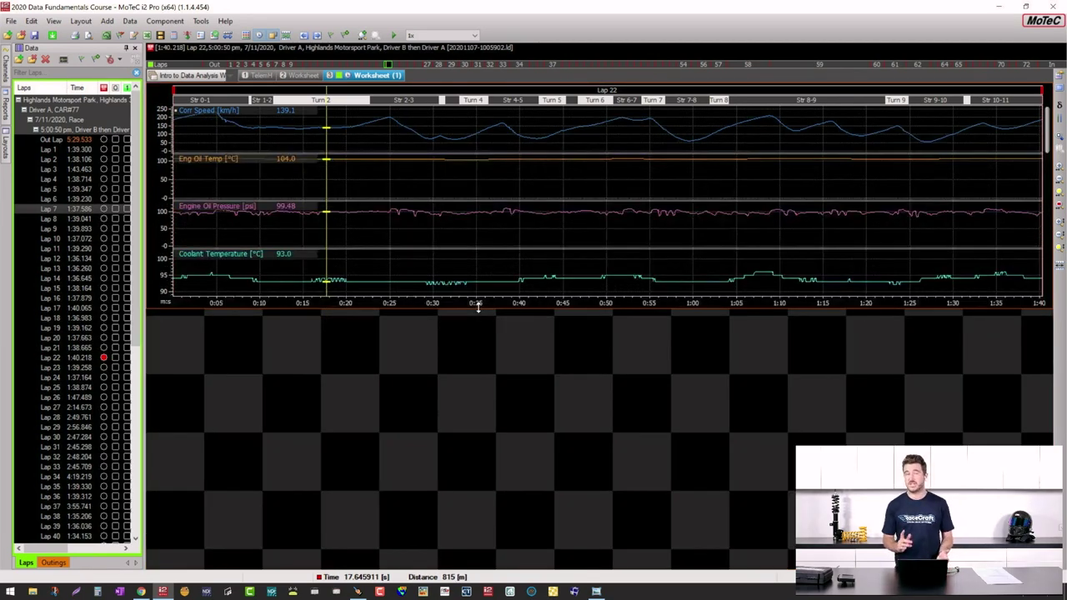
right_click(442, 355)
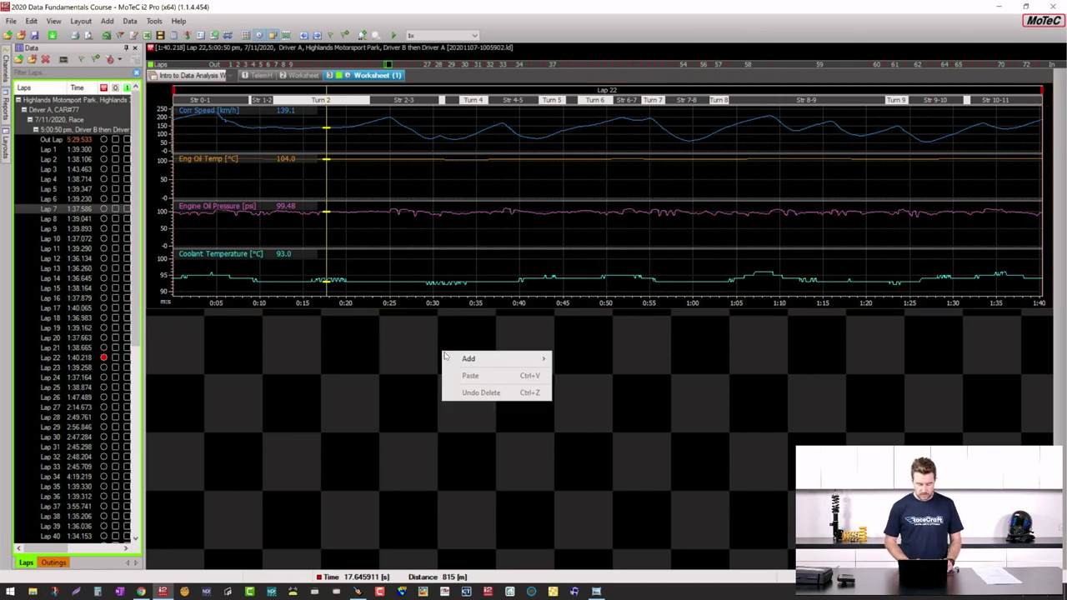
mouse_move(489, 362)
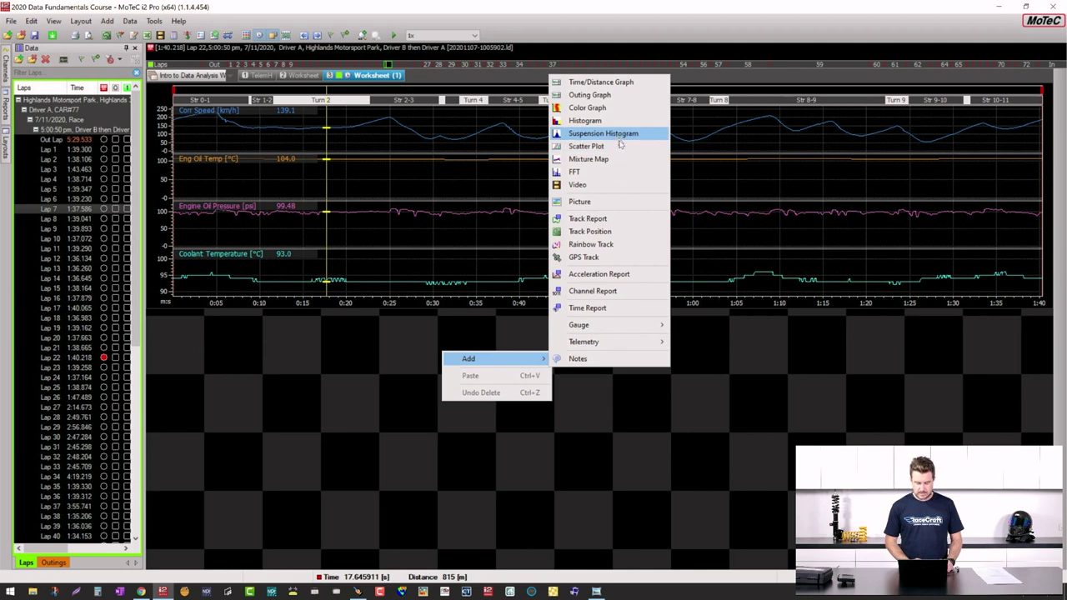
click(595, 291)
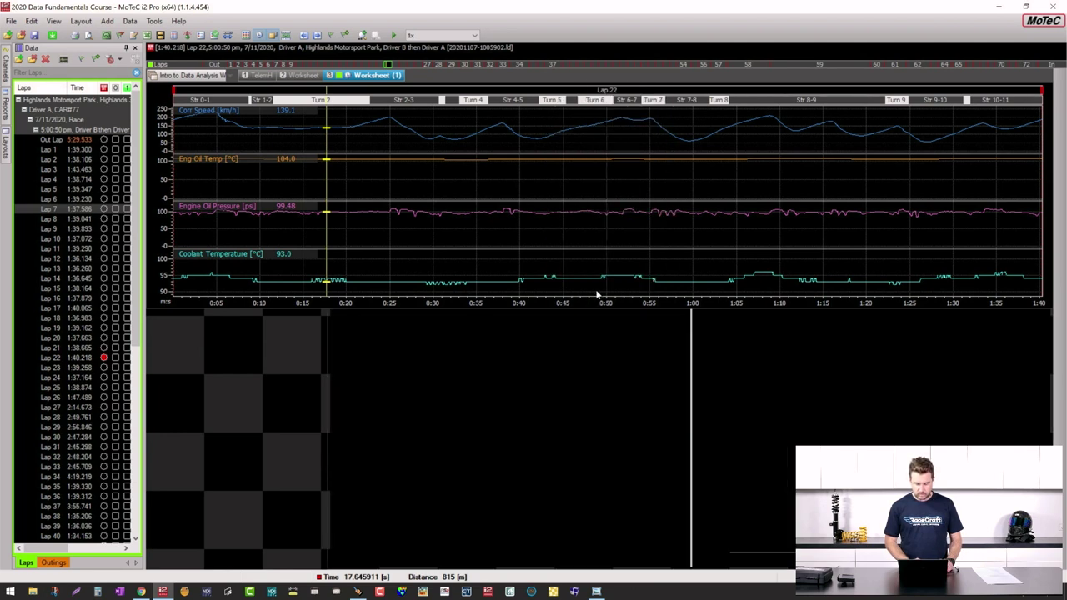
click(514, 188)
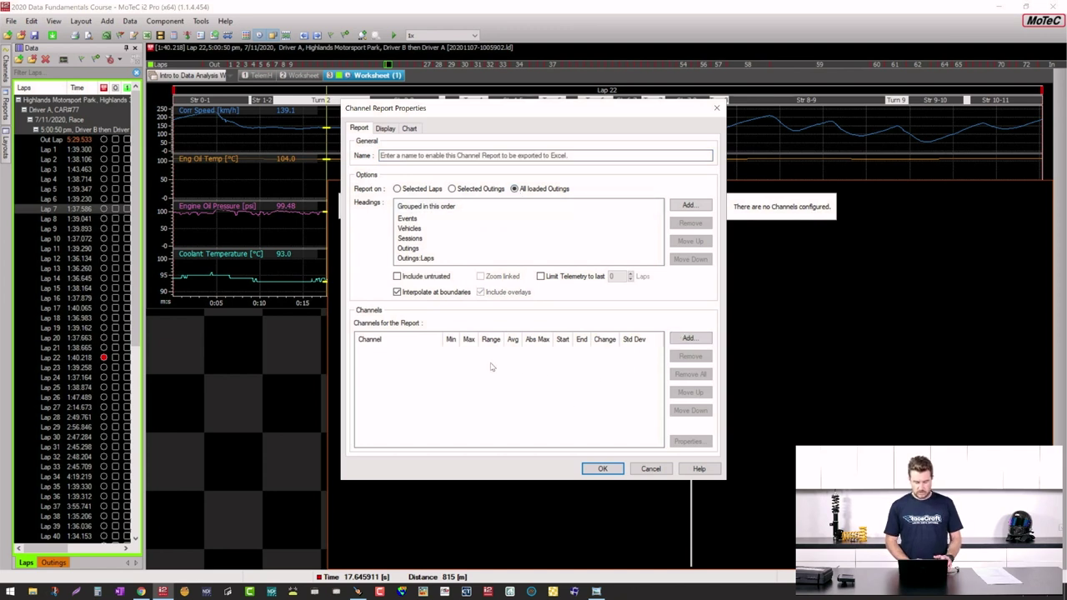
click(688, 338)
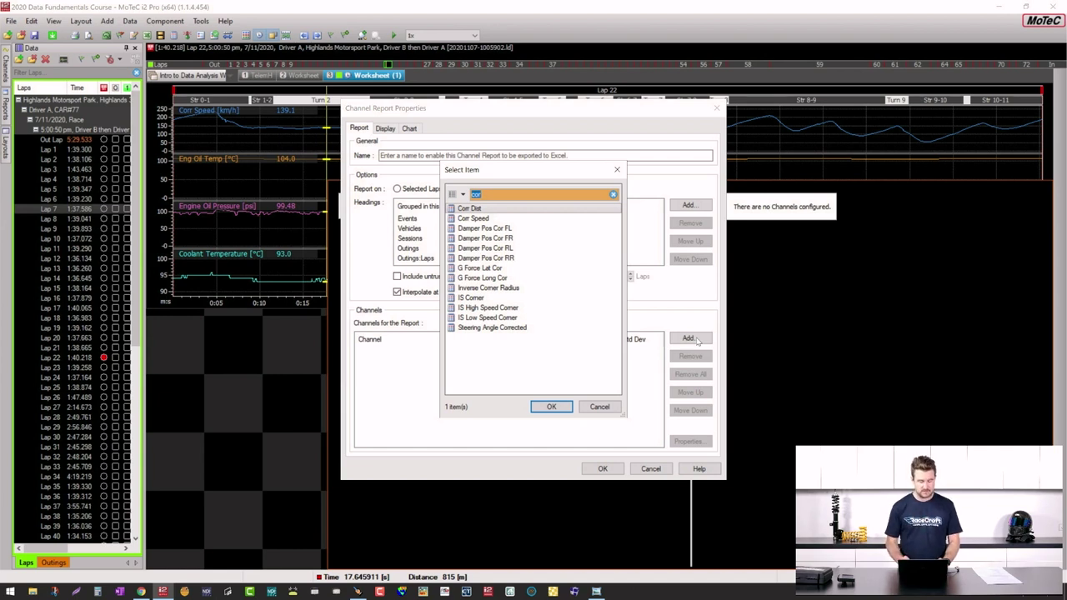
text(eng)
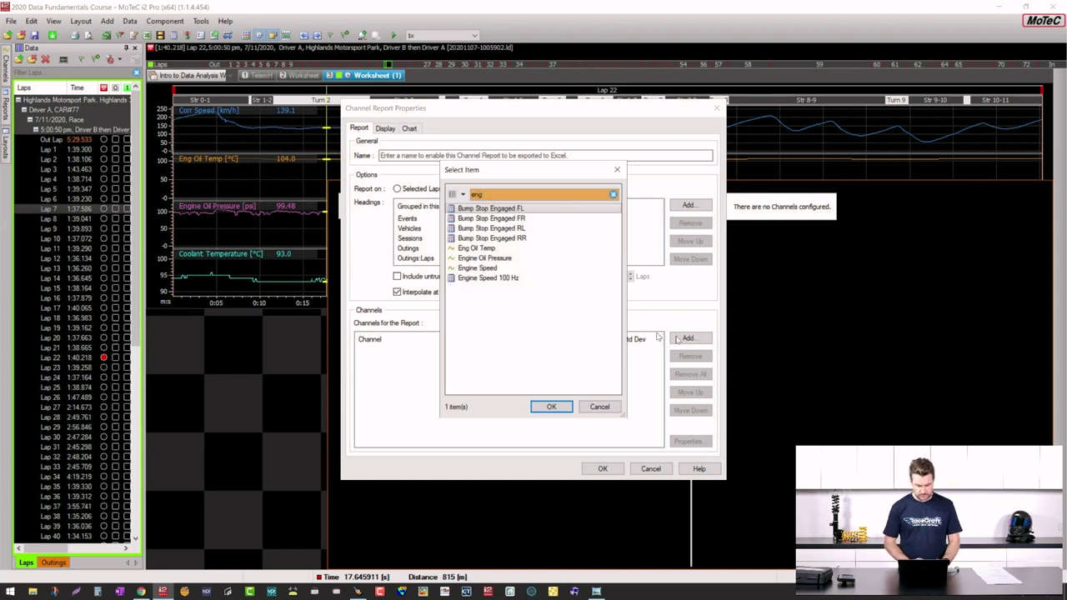
click(491, 249)
ctrl+click(492, 258)
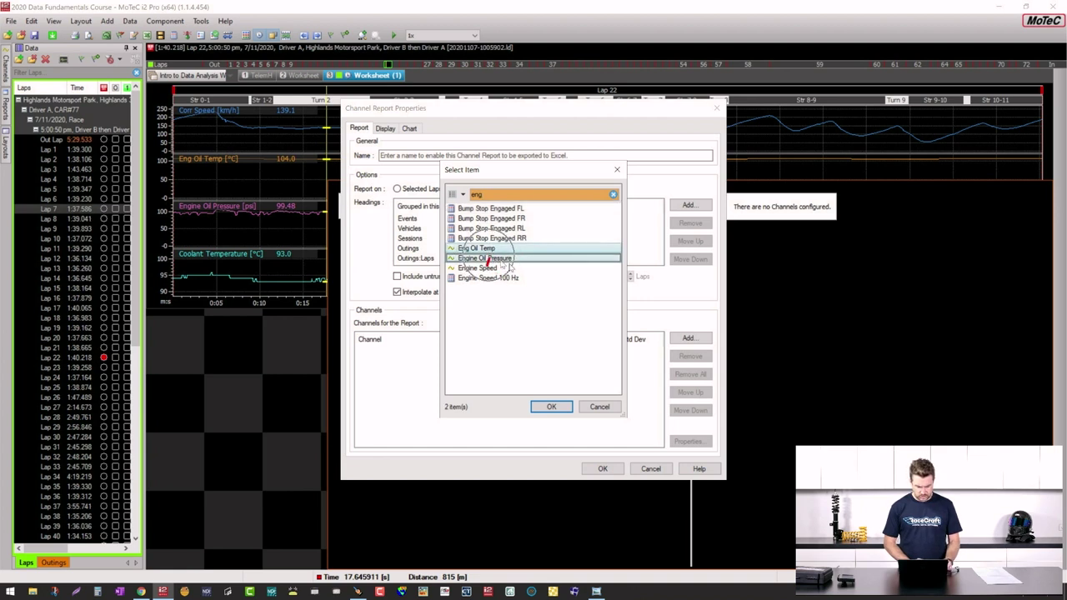
click(554, 406)
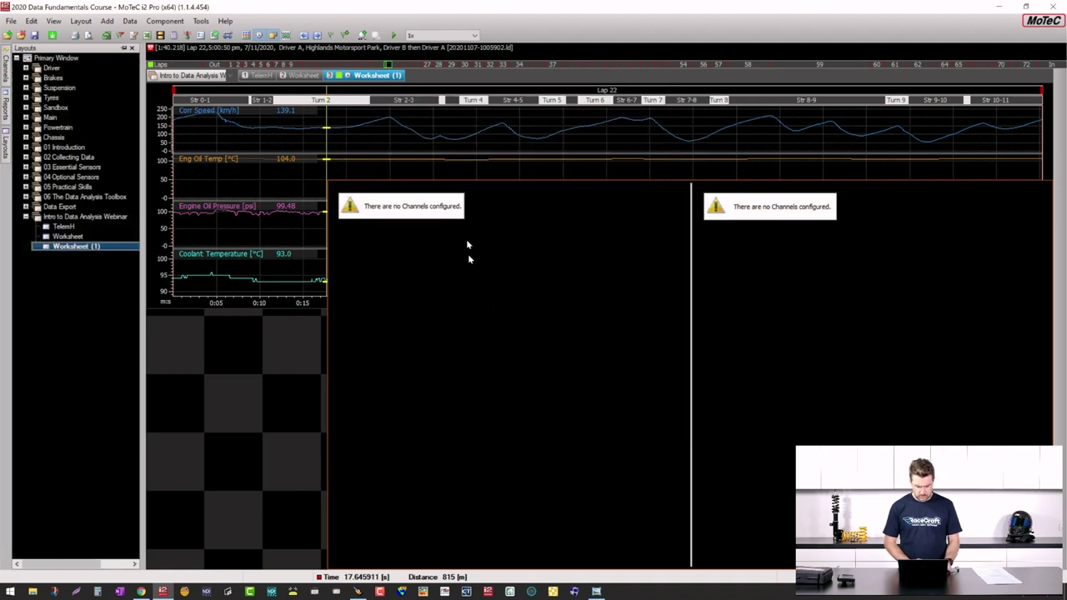
Add the Eng Oil Temp, Engine Oil Pressure and Coolant Temperature channels to the channel report.
right_click(501, 368)
click(537, 377)
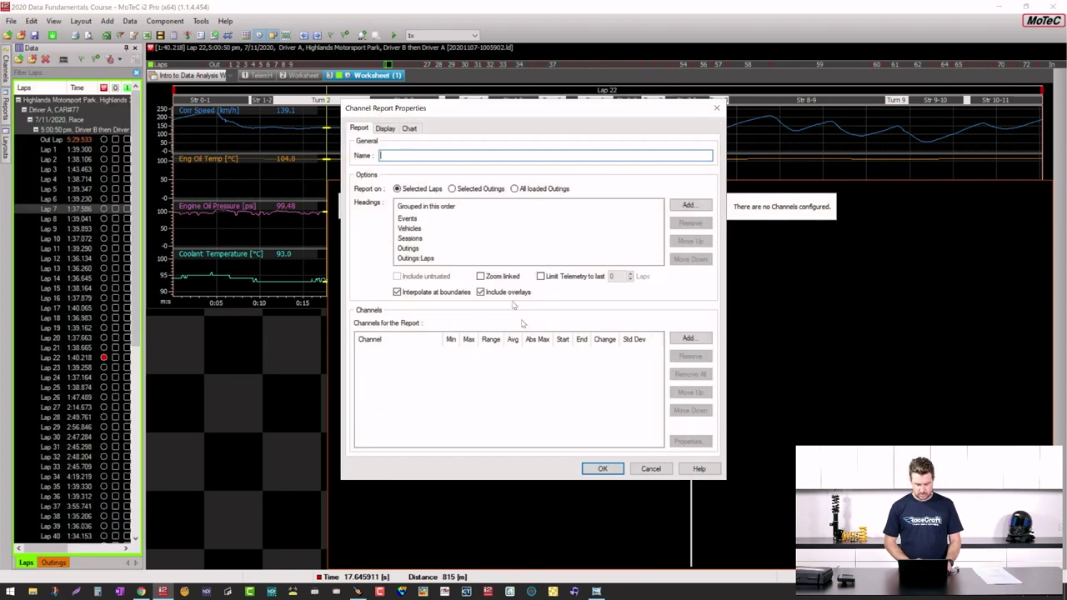
click(688, 340)
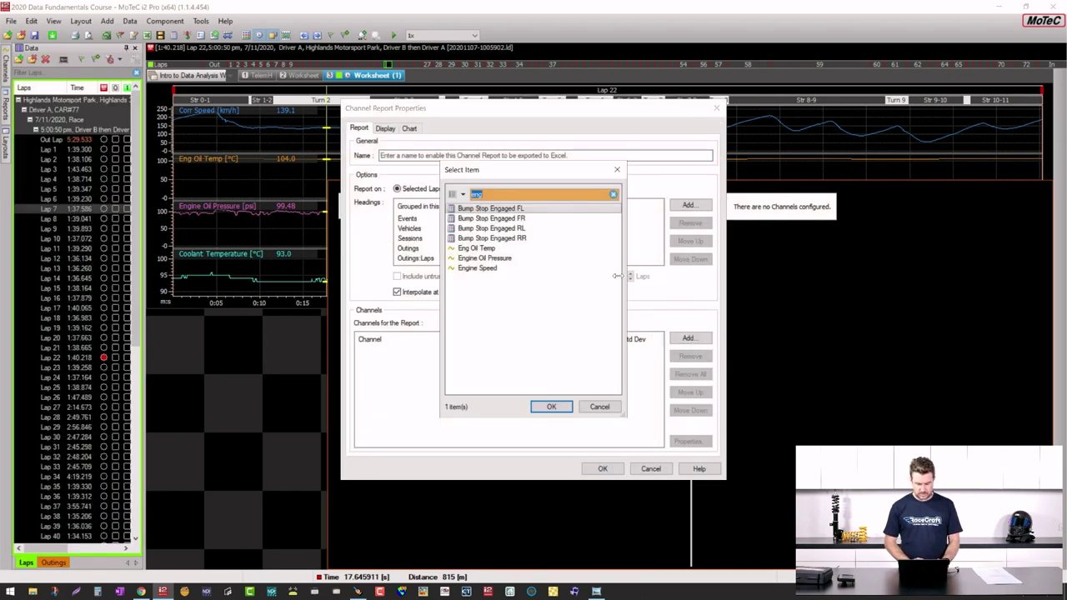
double_click(483, 250)
click(688, 338)
double_click(485, 260)
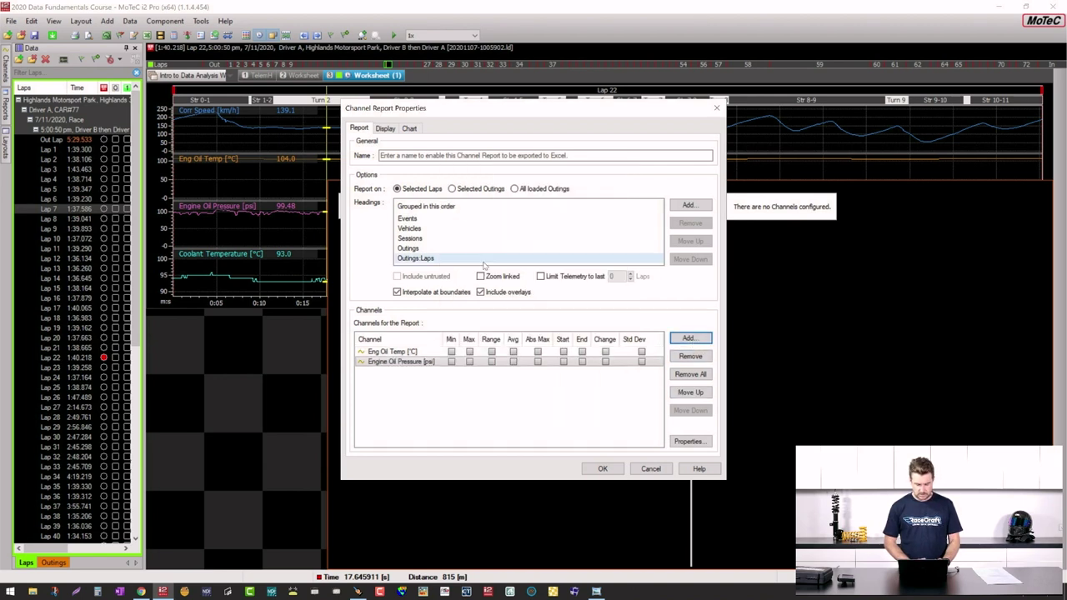
click(688, 339)
text(cool)
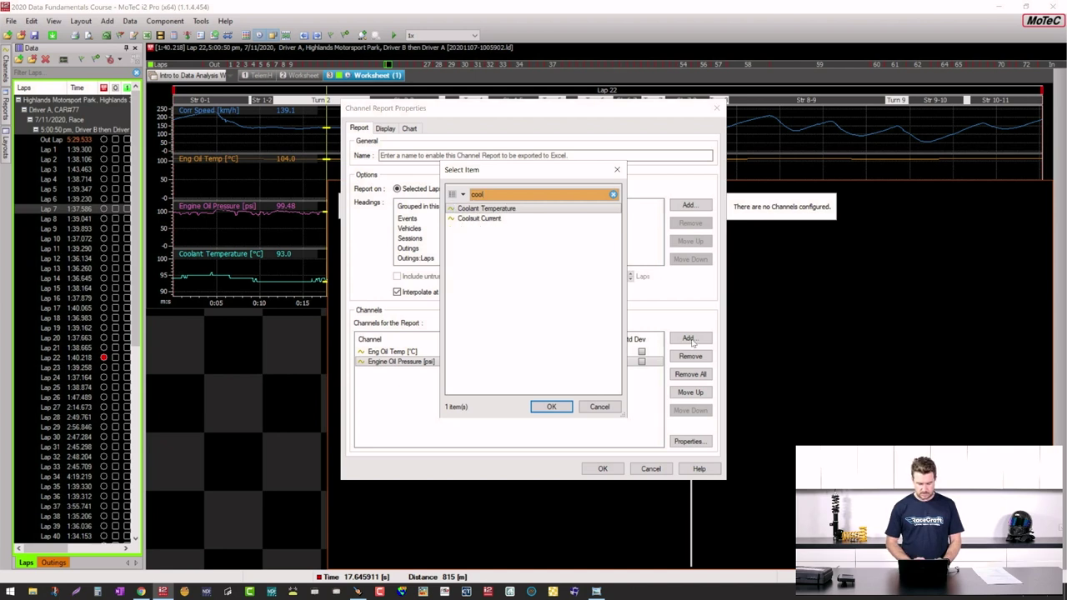
double_click(505, 209)
click(489, 411)
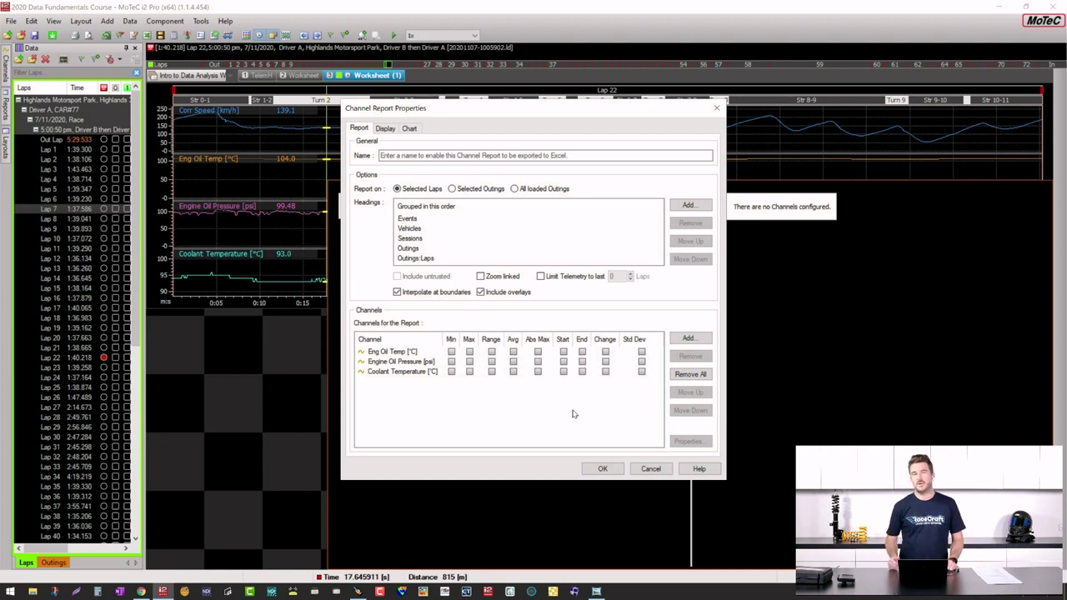
Report the Max of Eng Oil Temp, Min and Avg of Engine Oil Pressure, and Min and Max of Coolant Temperature.
click(470, 353)
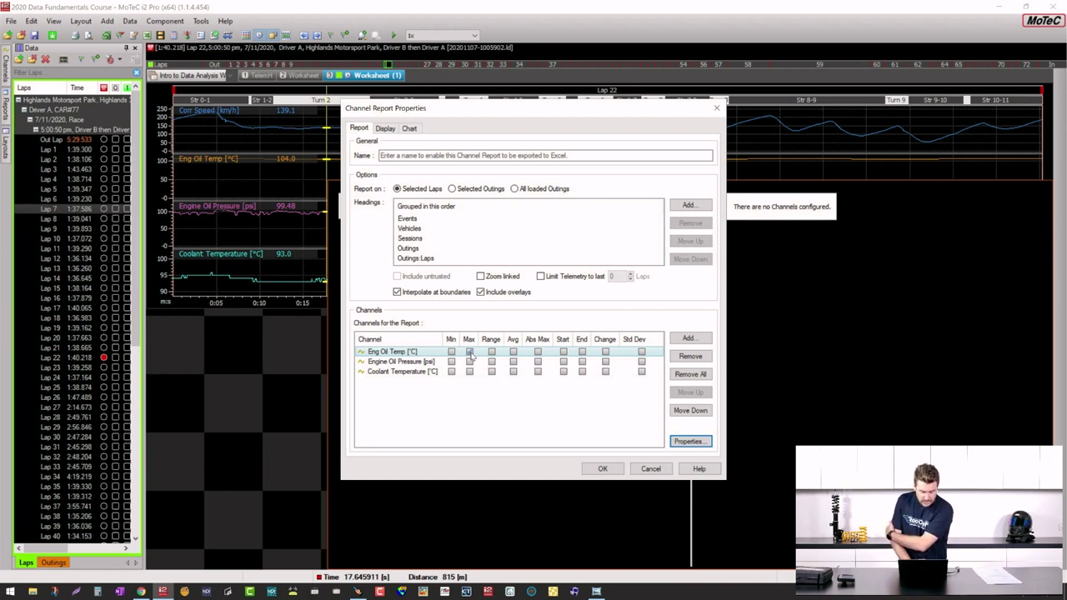
click(469, 353)
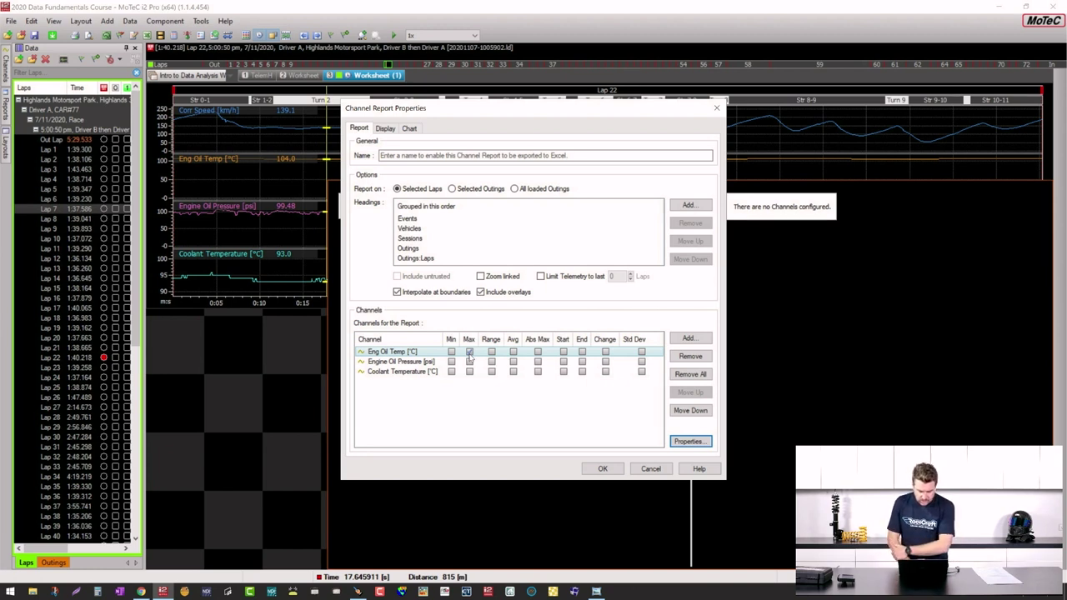
click(451, 362)
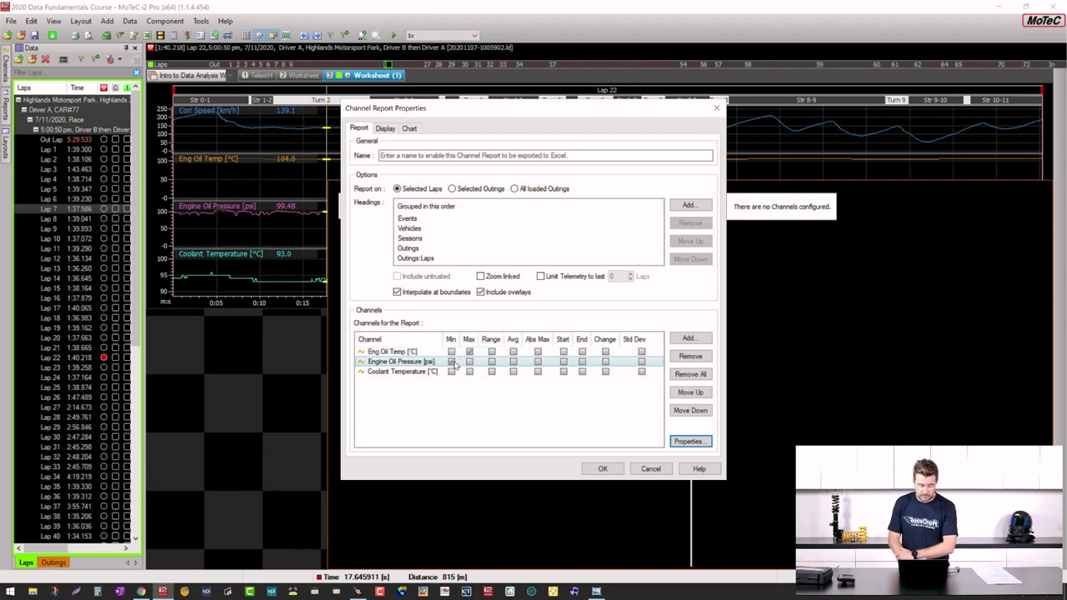
click(513, 361)
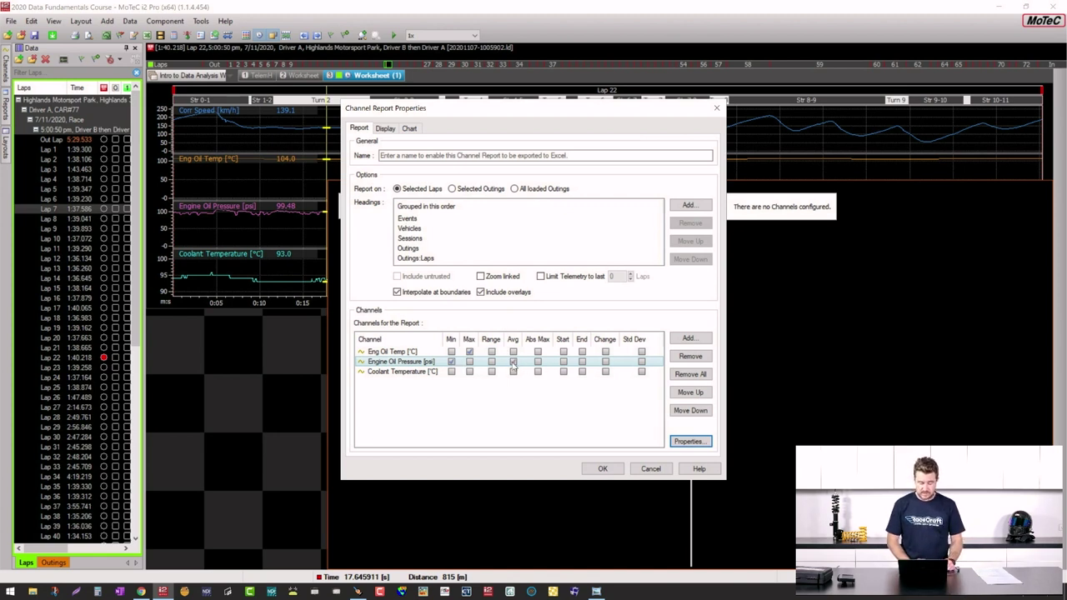
click(469, 372)
click(451, 371)
click(602, 469)
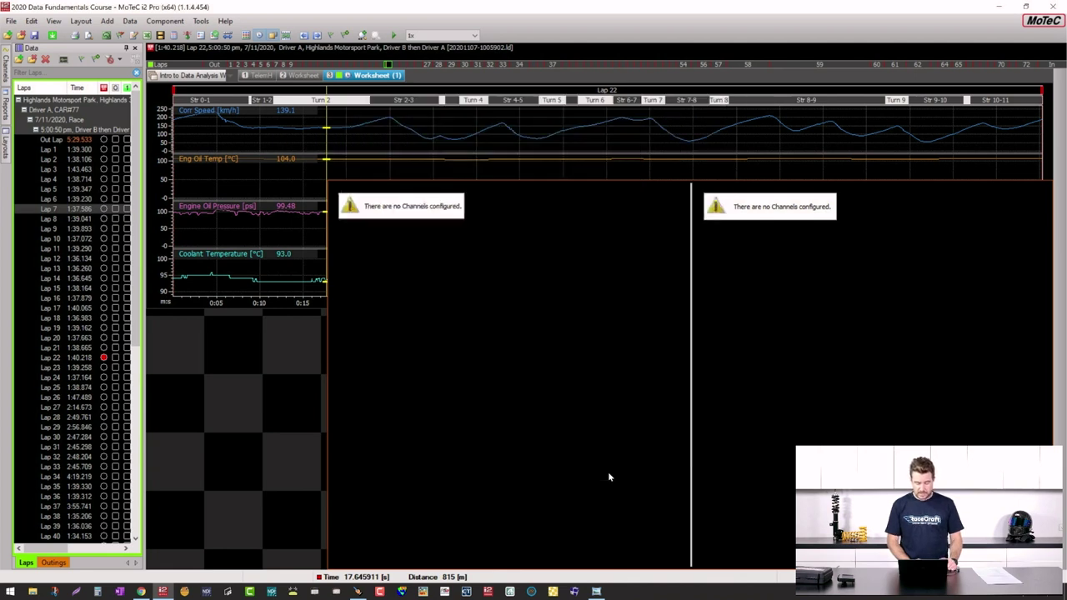
Set the channel report to report on all loaded outings.
right_click(538, 380)
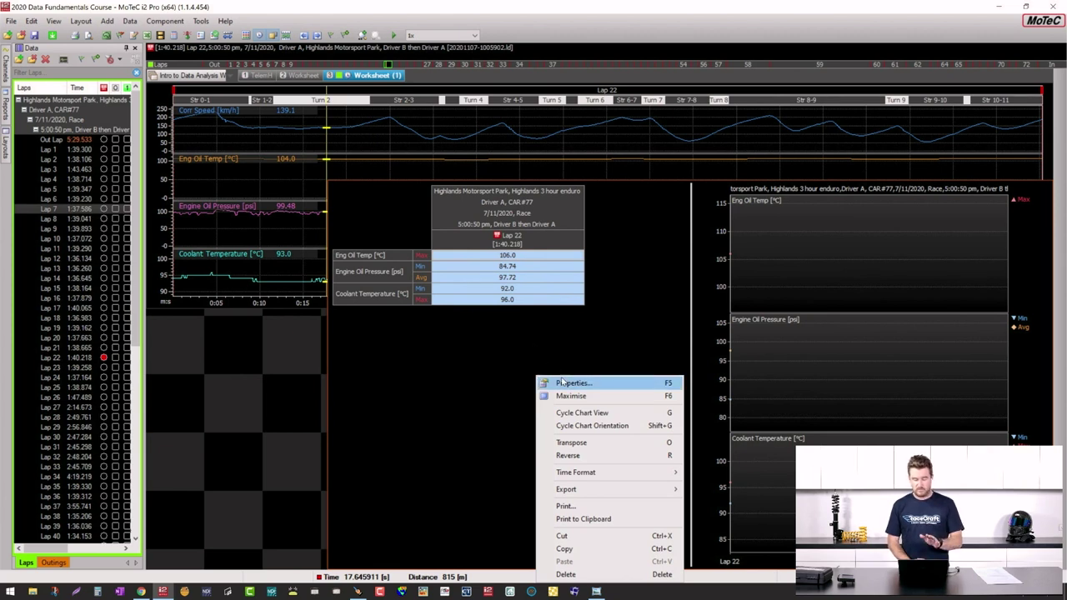
click(562, 382)
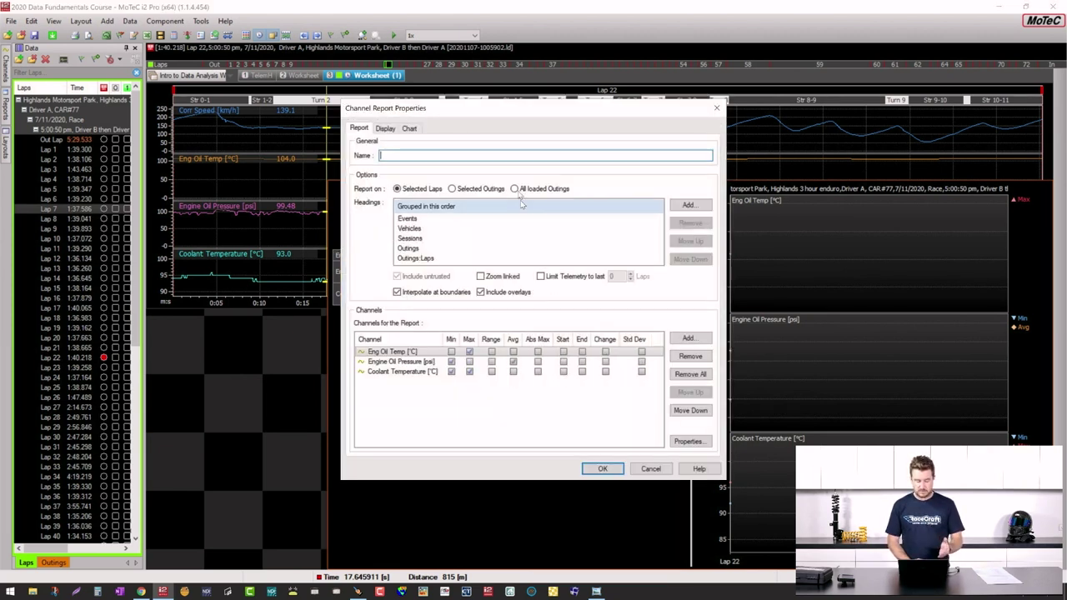
click(516, 189)
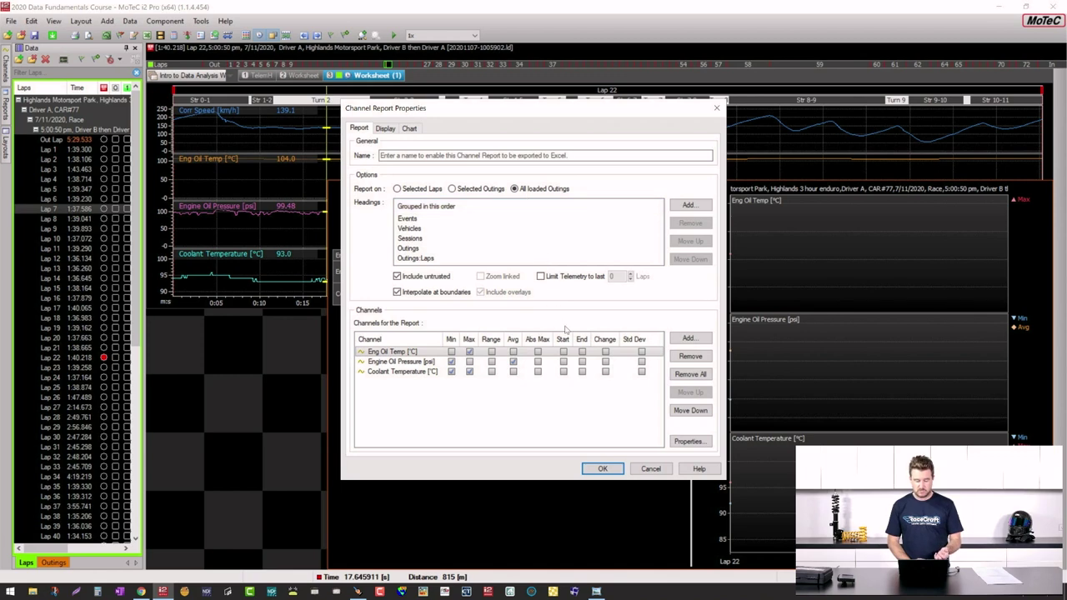
click(601, 469)
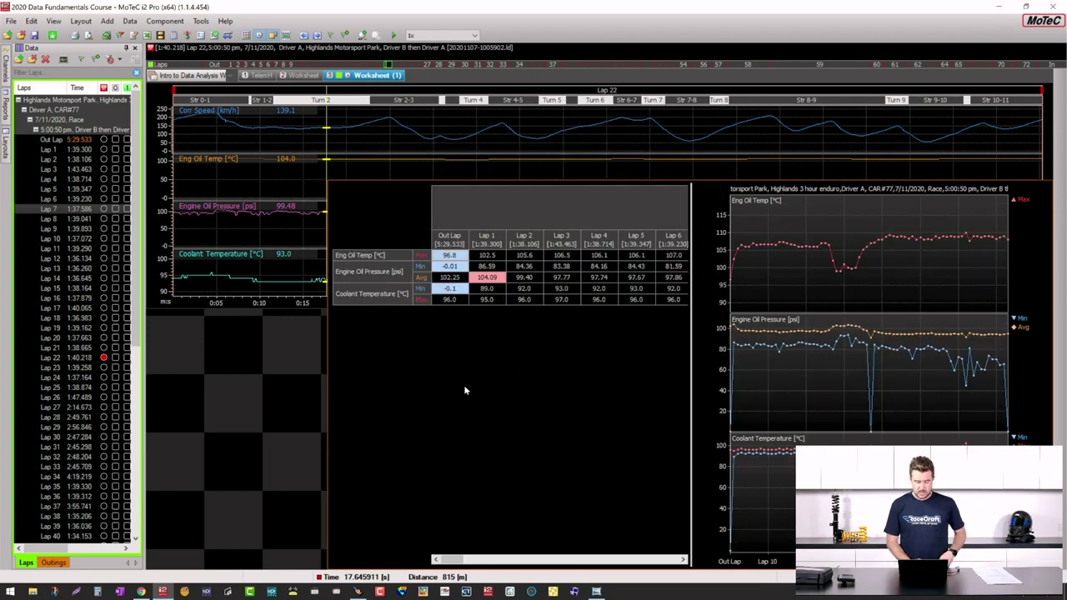
Widen the channel report to the full worksheet width and lower its upper edge to just below the four graphs.
drag(327, 363, 147, 347)
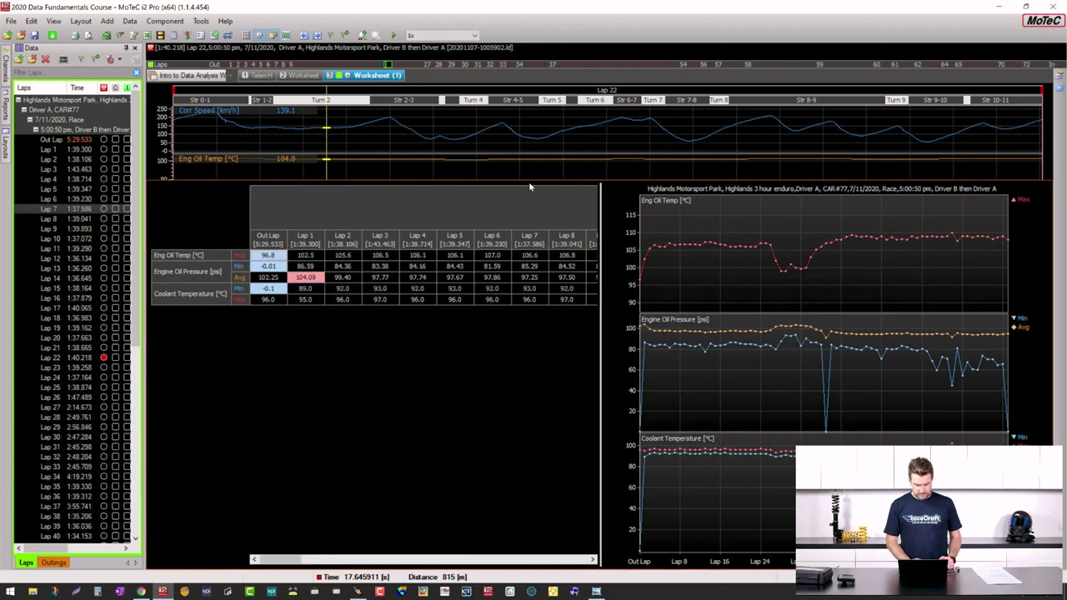
drag(528, 180, 522, 310)
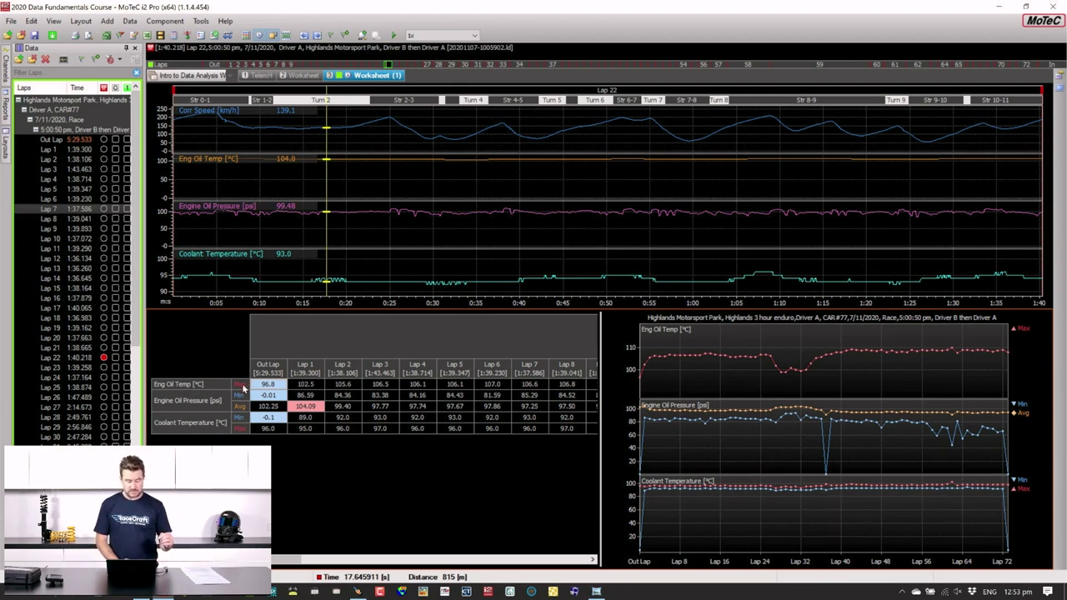
mouse_move(233, 370)
mouse_down()
mouse_move(221, 419)
mouse_move(230, 445)
mouse_move(265, 437)
mouse_move(265, 373)
mouse_move(235, 373)
mouse_up()
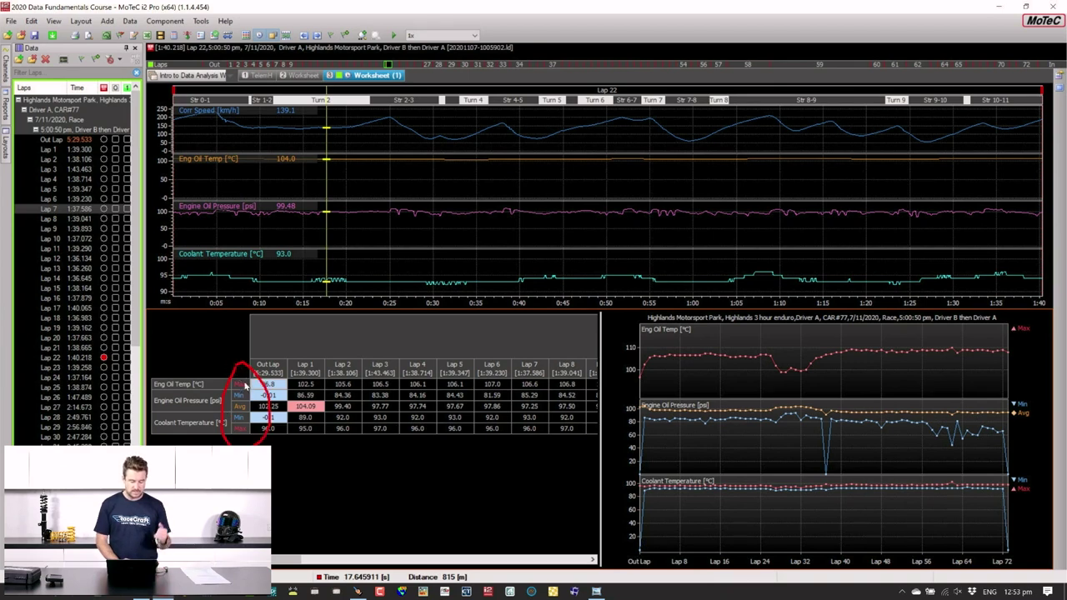
key(Escape)
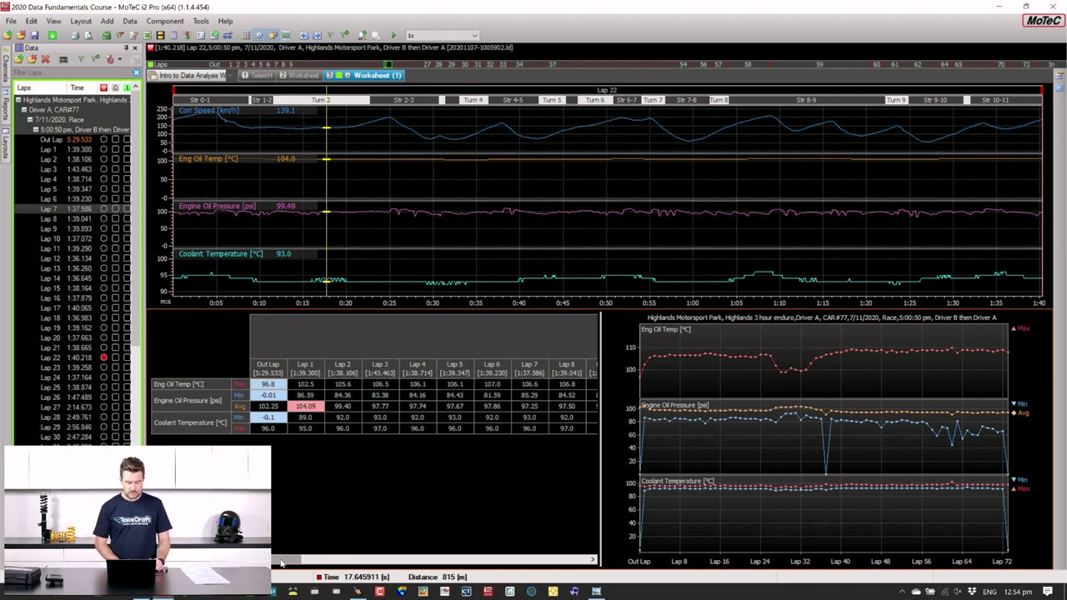
mouse_move(280, 564)
mouse_down()
mouse_move(543, 546)
mouse_move(283, 550)
mouse_up()
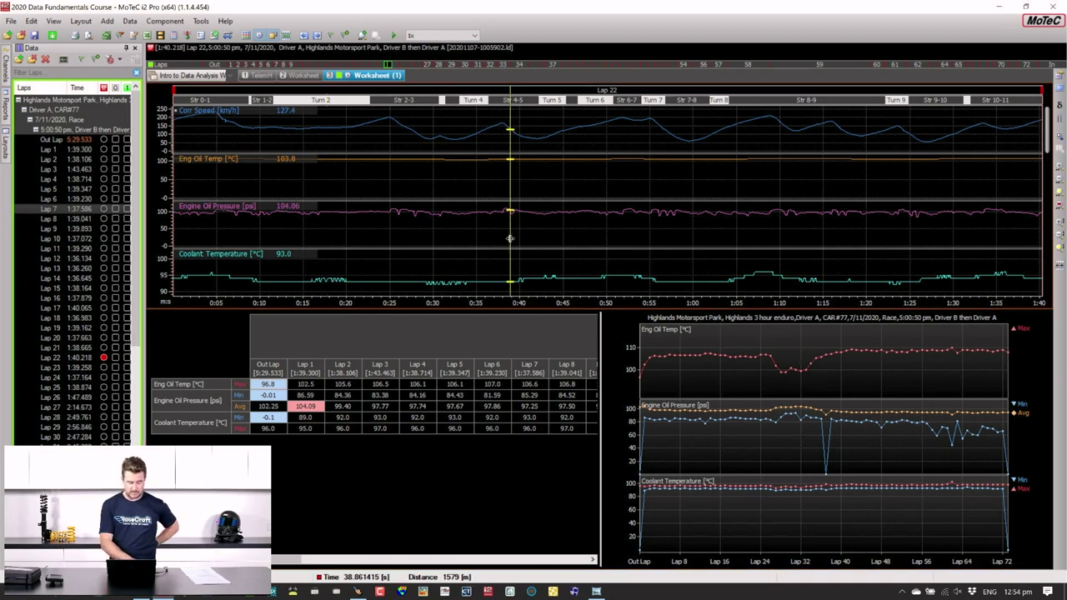
View the whole session in the graph and find lap 48 in the channel report's trend chart.
scroll(510, 243, down, 10)
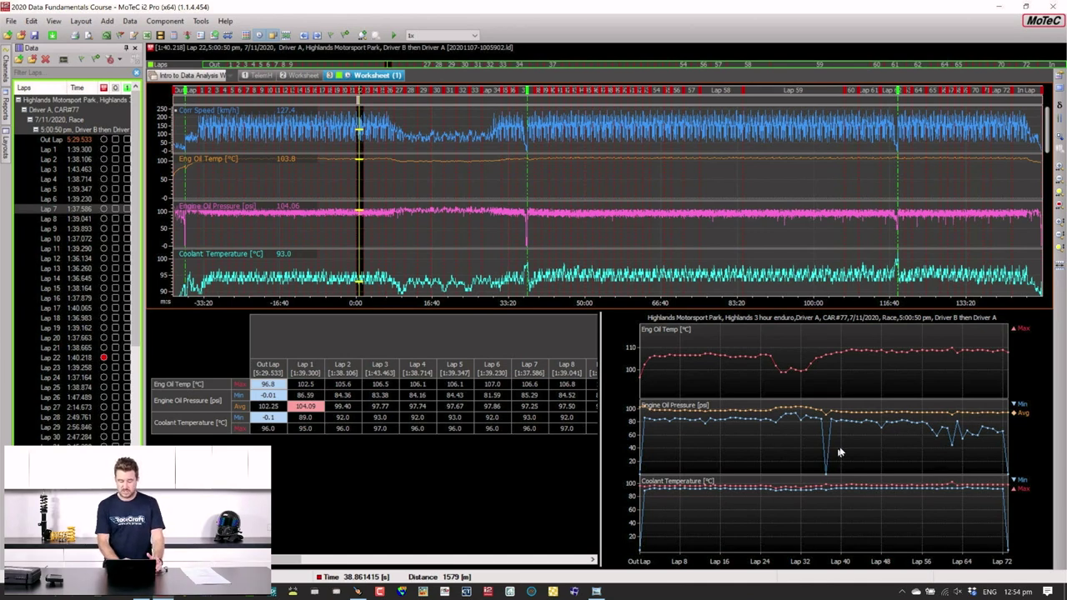
click(883, 433)
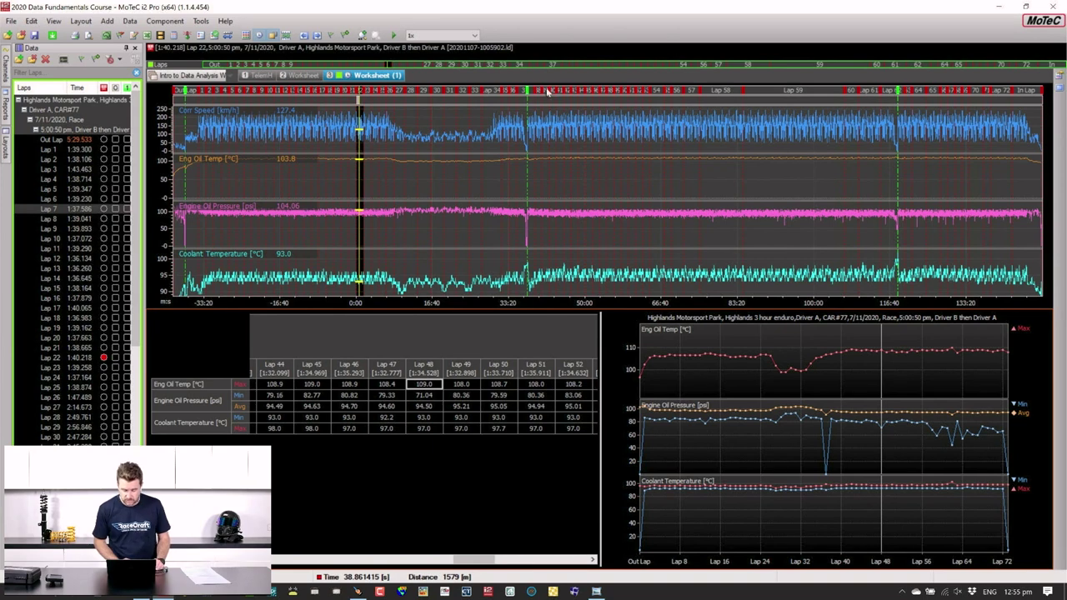
Load lap 44 as the main lap and inspect its traces around Turn 5 before showing the full lap.
click(606, 68)
double_click(607, 67)
scroll(606, 64, up, 5)
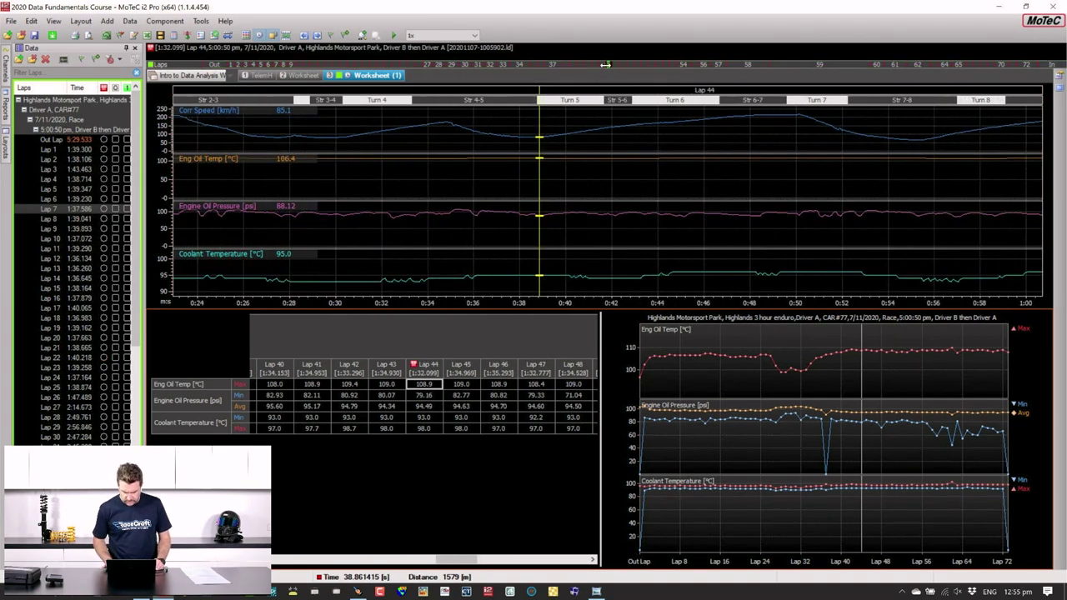
click(621, 177)
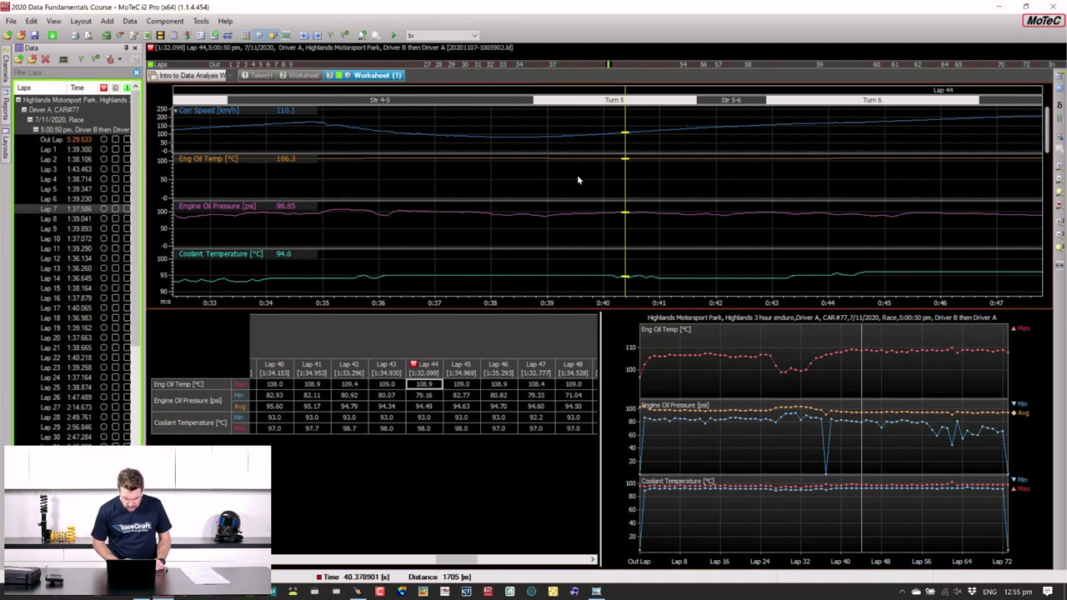
click(588, 144)
scroll(588, 143, down, 5)
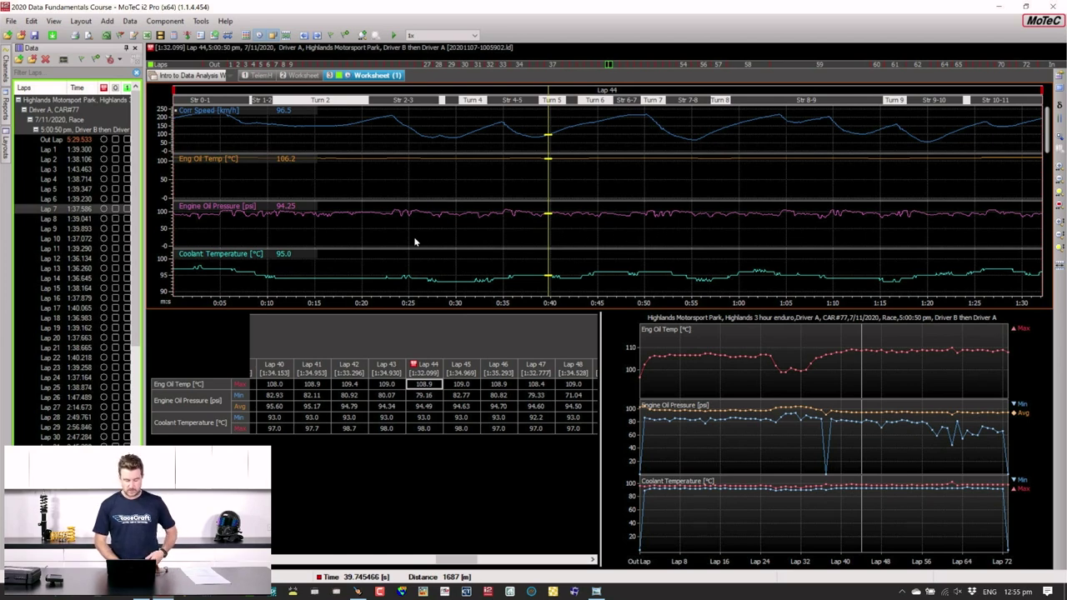
Overlay lap 13 on lap 44 to compare the speed and engine traces, and remove the overlay again.
click(115, 268)
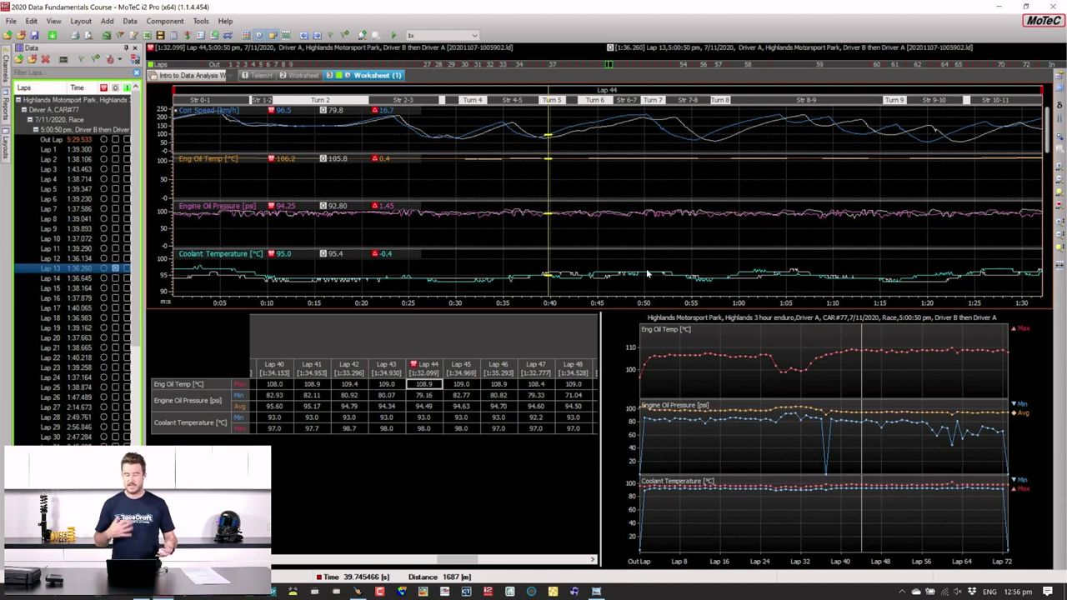
click(115, 269)
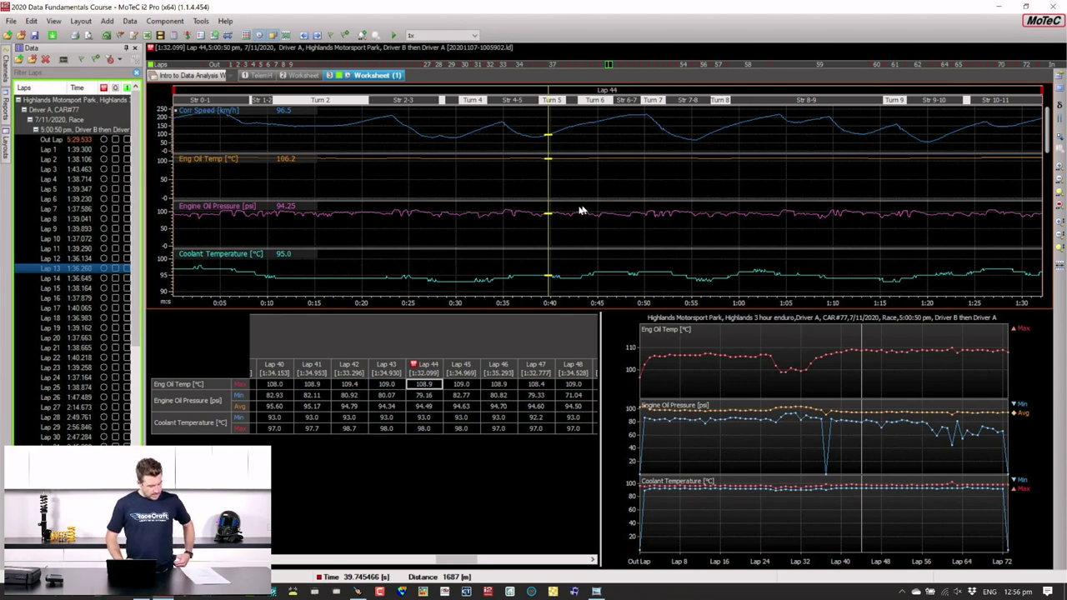
click(623, 253)
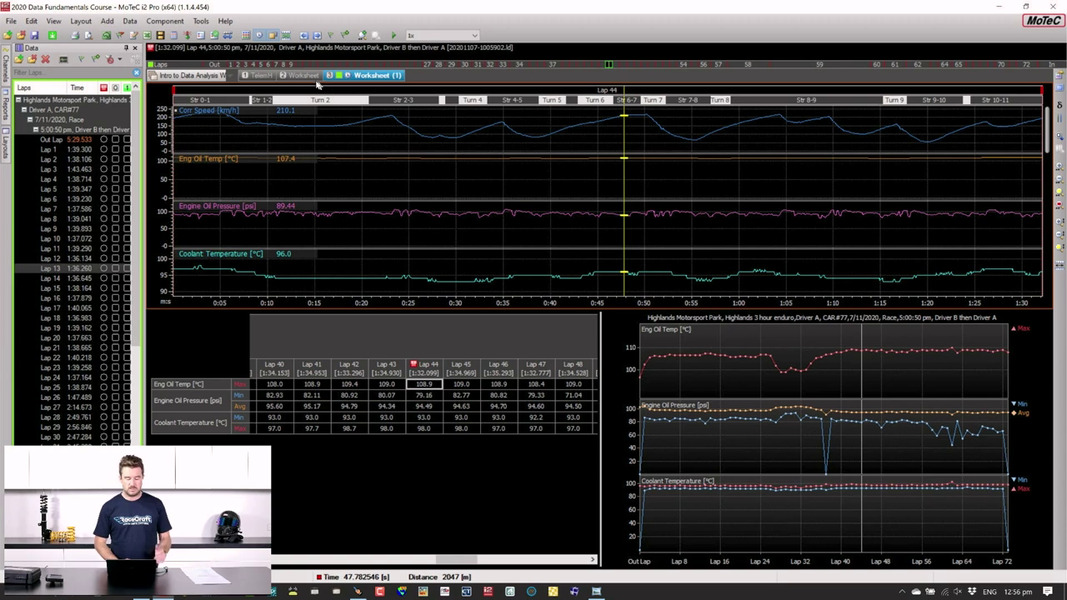
Switch to the worksheet with speed, throttle, brake, steering and gear, and overlay lap 7 on lap 44.
click(305, 76)
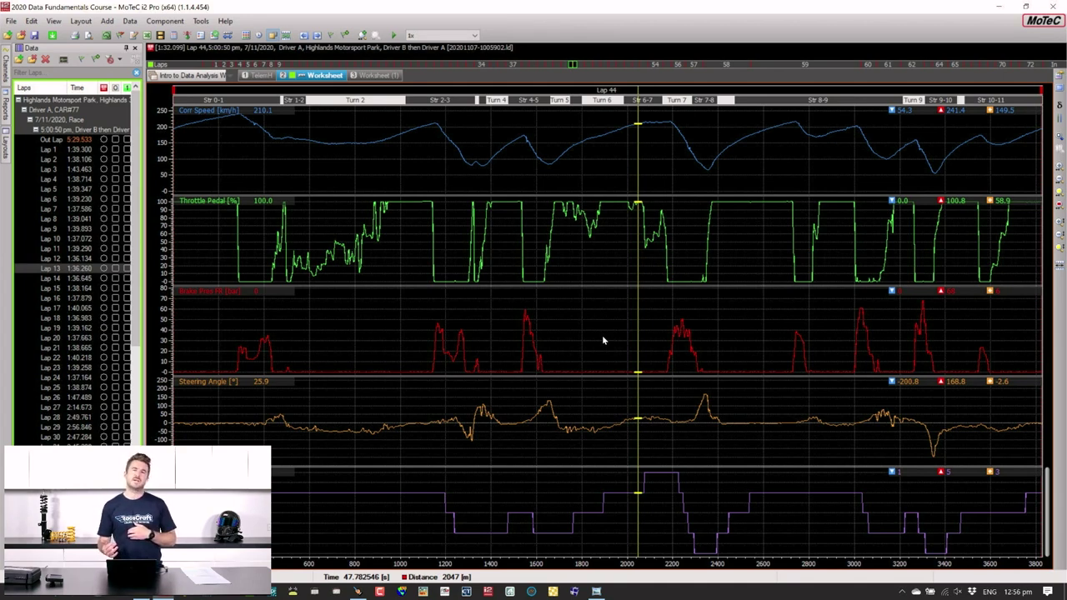
click(457, 337)
click(359, 329)
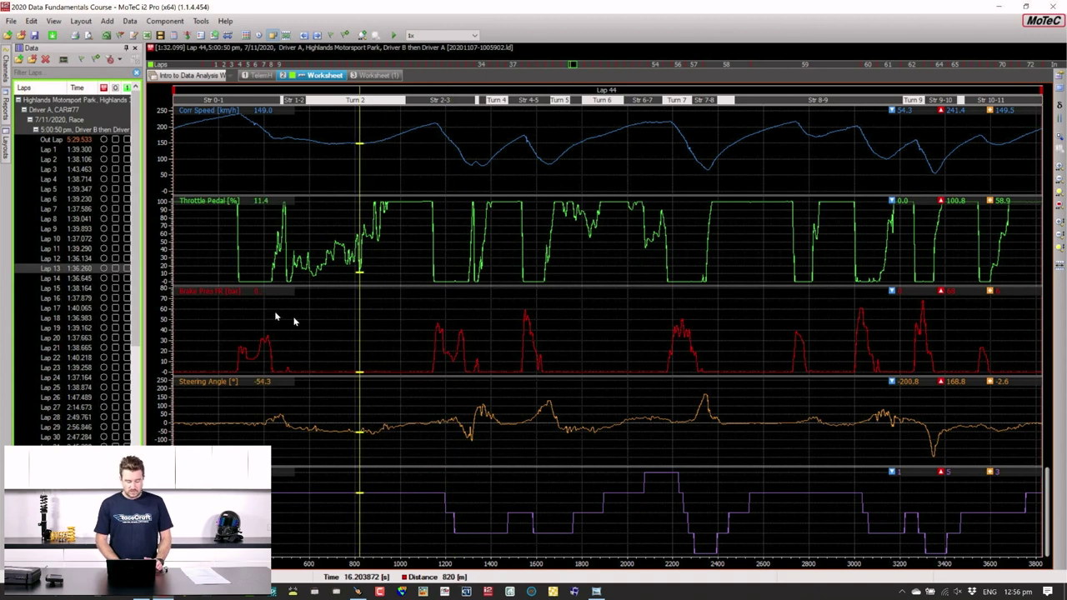
click(117, 210)
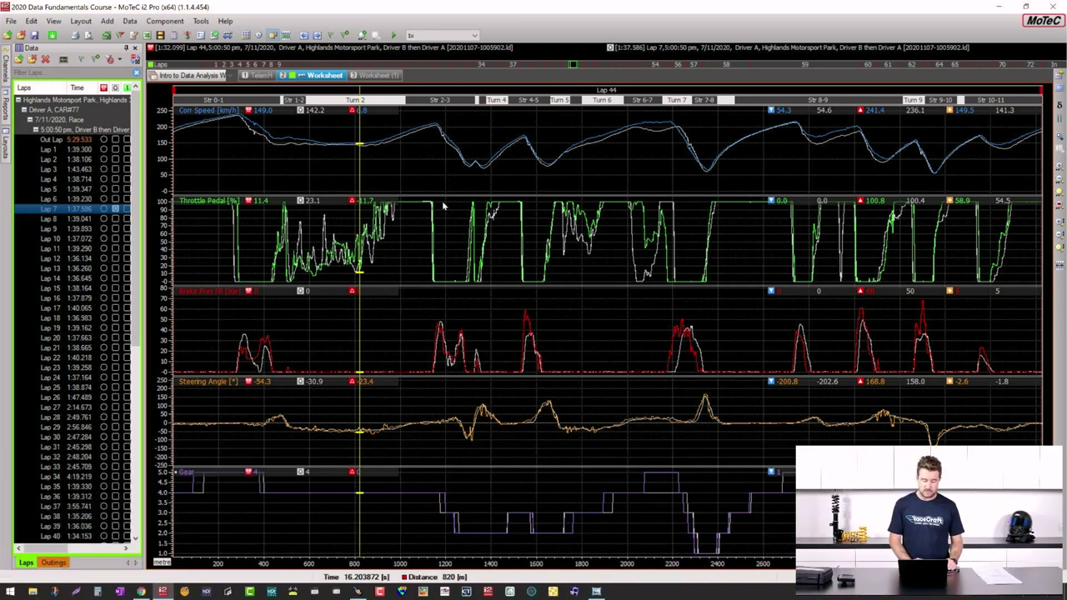
Shrink the gear, steering, brake and throttle graphs to make the Corr Speed graph much taller.
drag(503, 464, 502, 504)
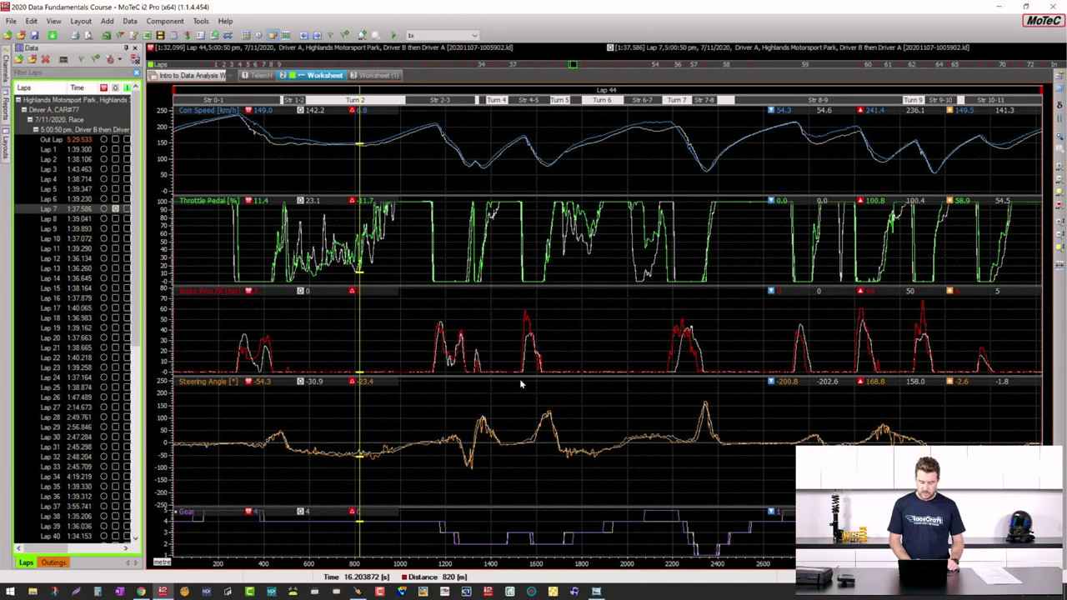
drag(518, 405, 520, 425)
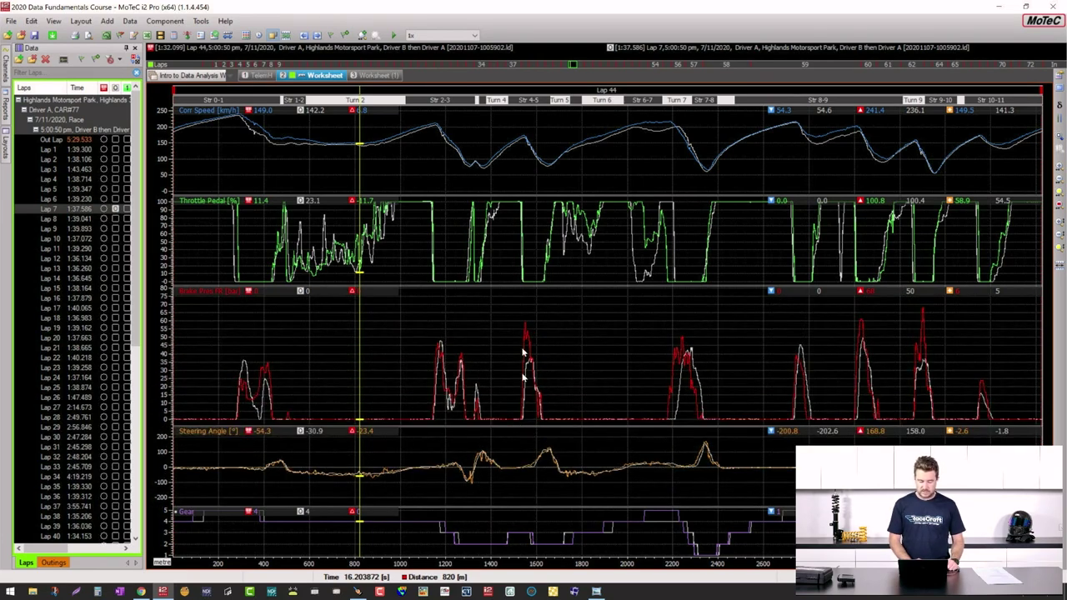
drag(497, 286, 494, 348)
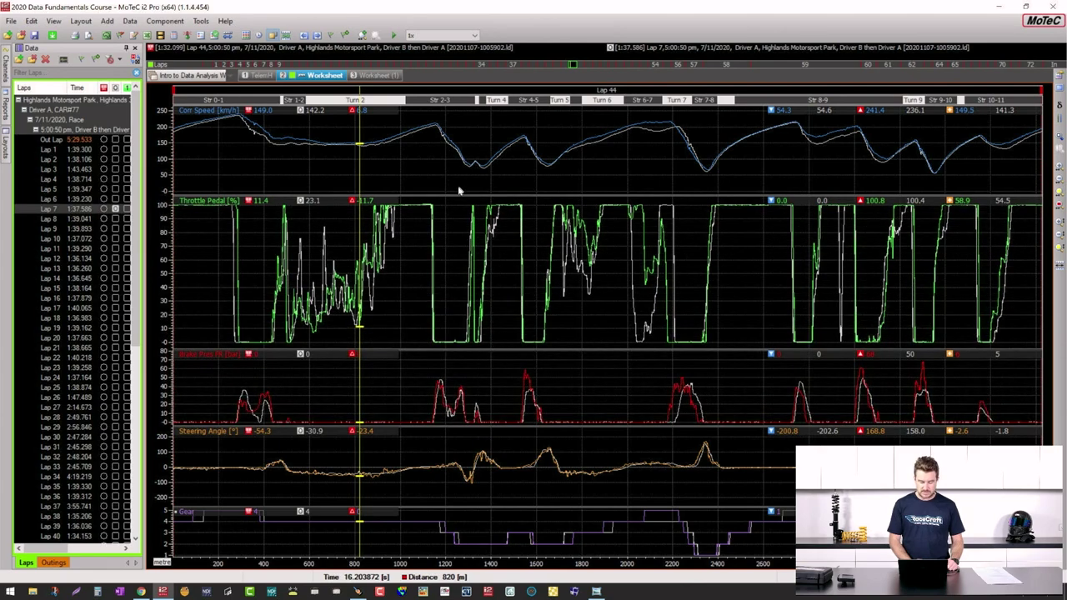
drag(453, 202, 447, 285)
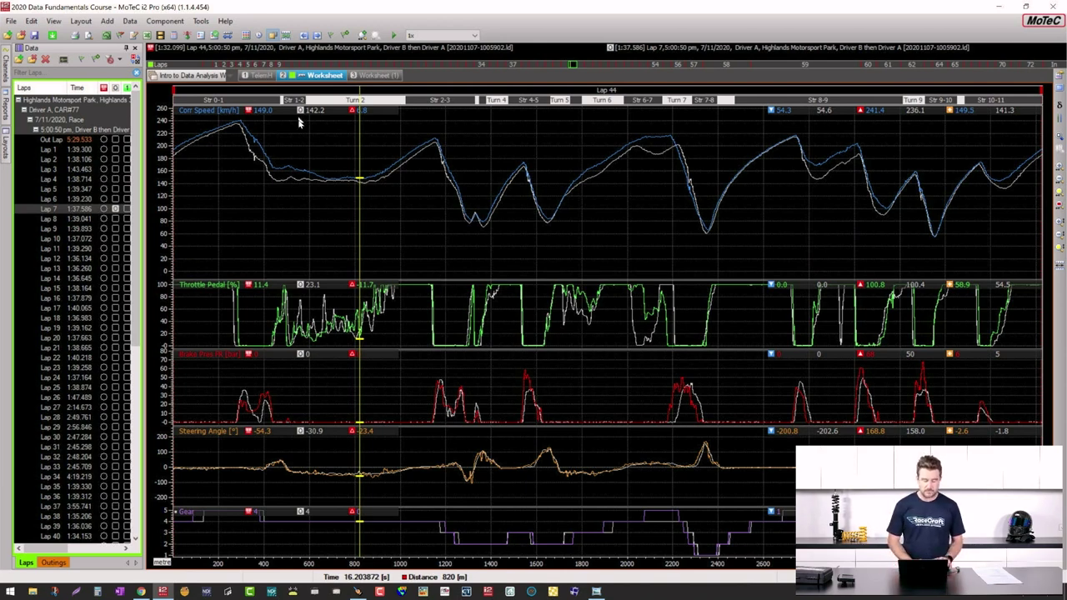
Compare the speed traces of laps 44 and 7 at about 445 m, 1992 m and 1776 m.
click(257, 196)
click(275, 210)
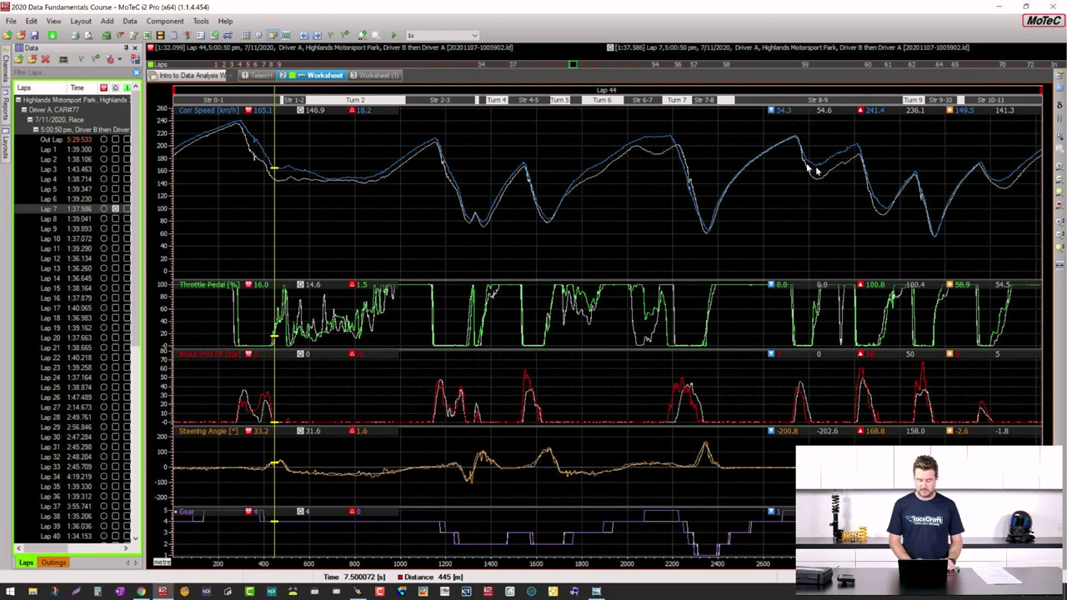
drag(747, 225, 624, 240)
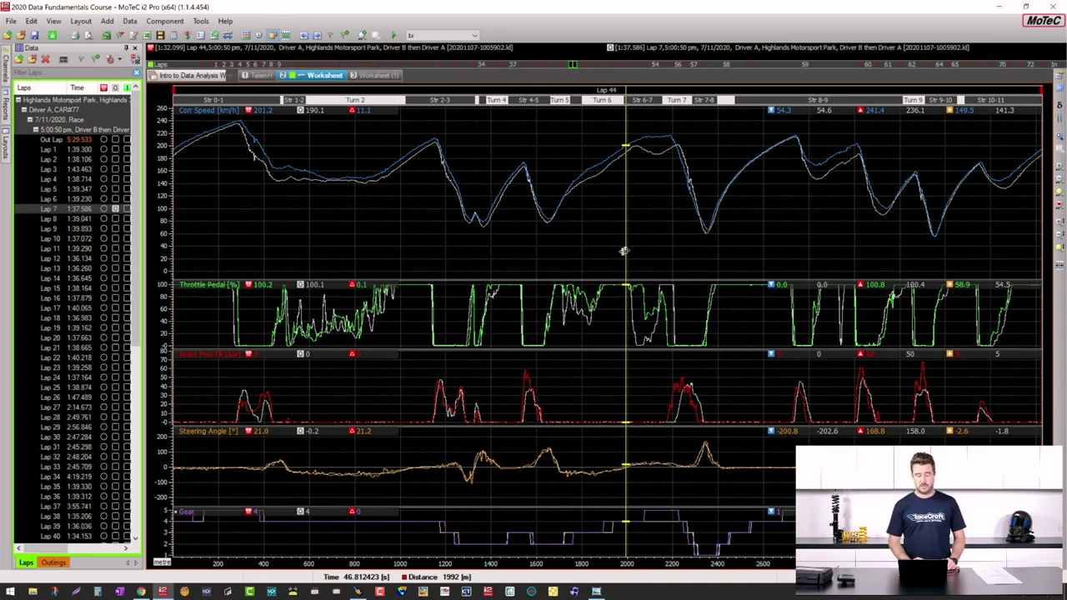
click(576, 254)
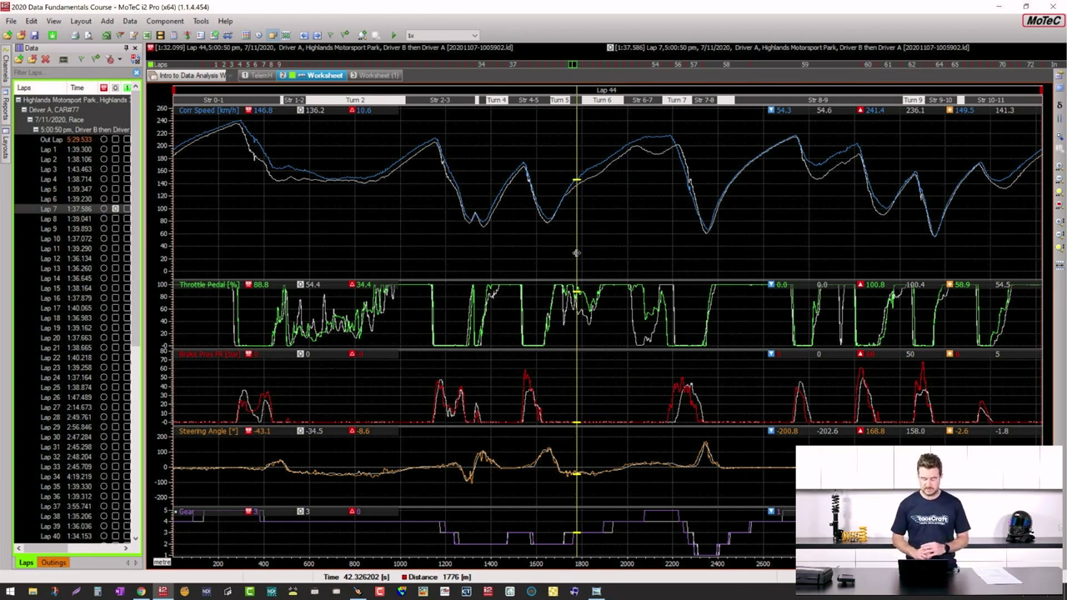
Show the Variance graph above the speed traces and read the time difference around Turns 4 to 6.
key(v)
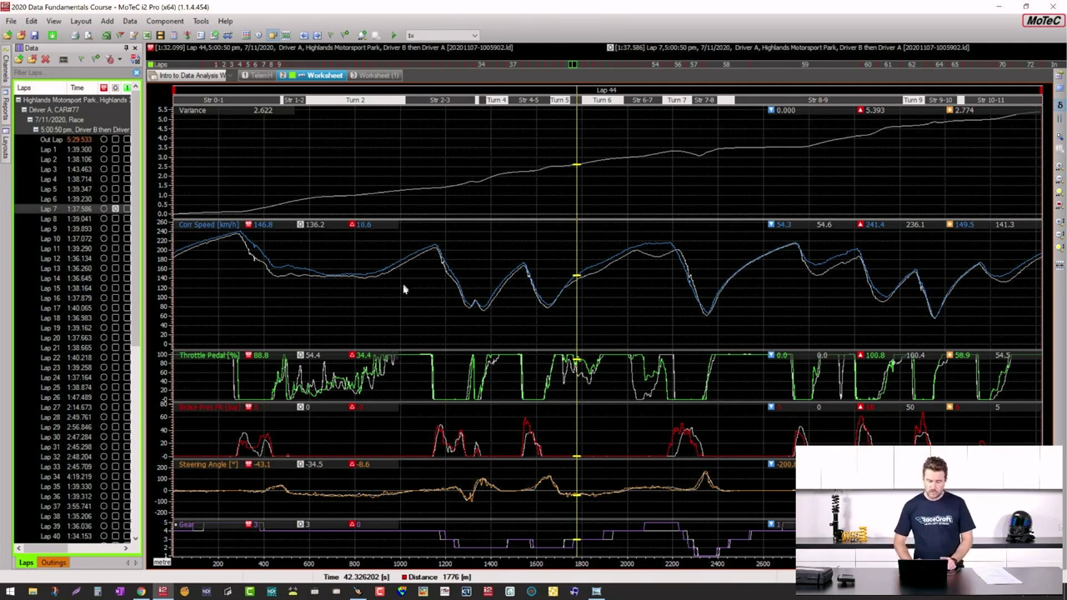
drag(352, 188, 581, 165)
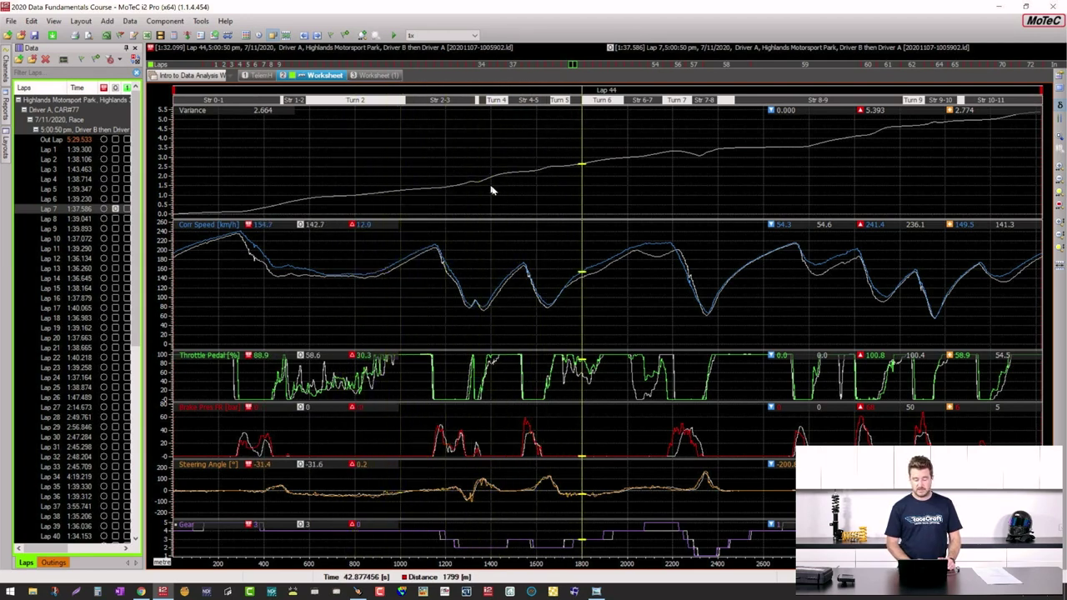
drag(466, 190, 494, 178)
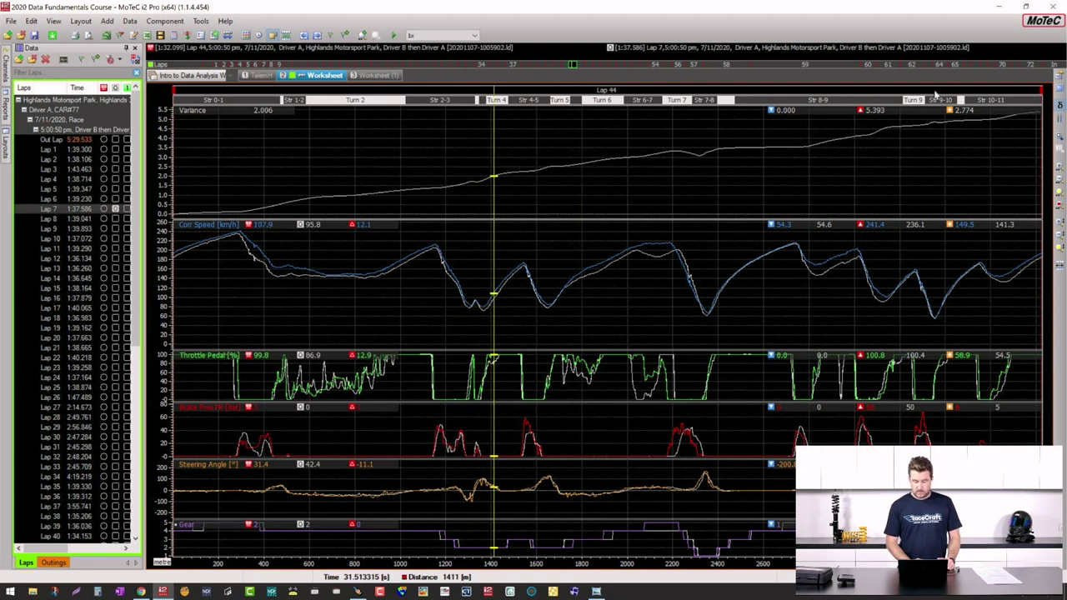
Read the time difference on the Variance graph at about 1064 m, 437 m and 404 m into the lap.
drag(870, 146, 414, 207)
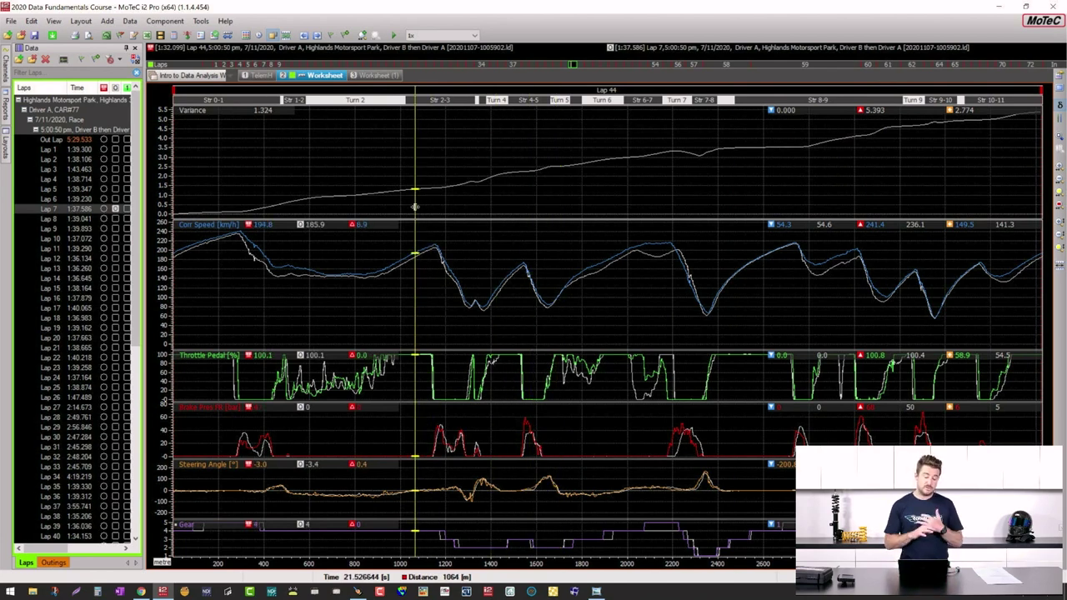
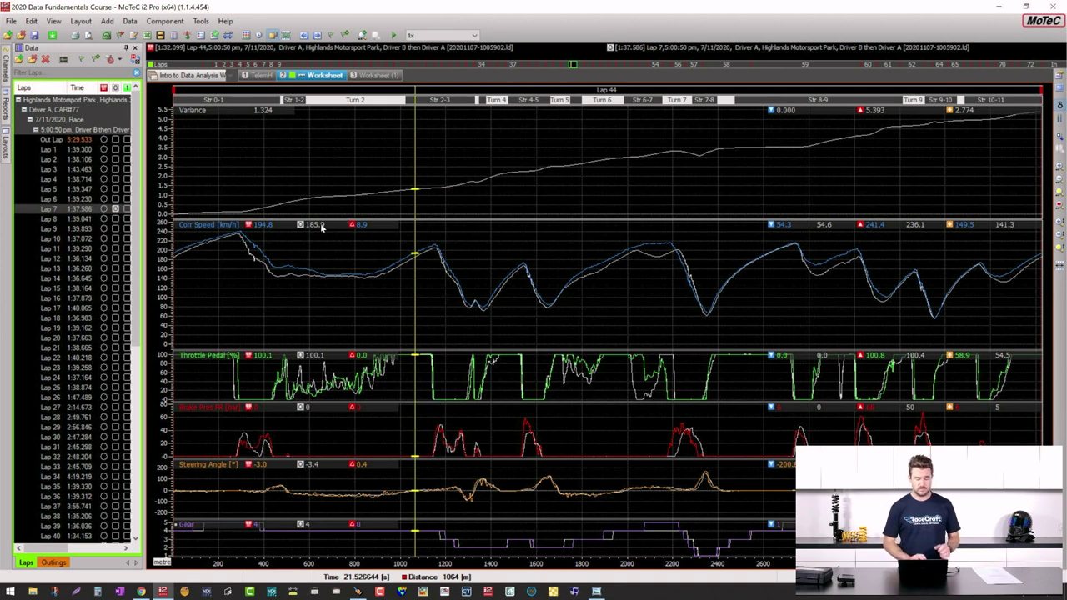
click(251, 309)
key(space)
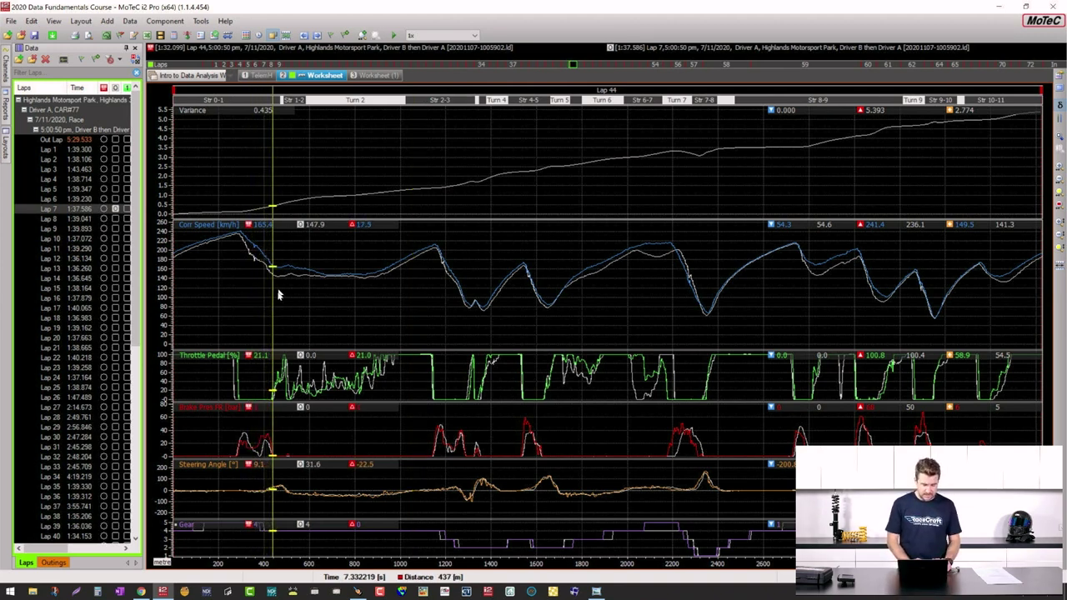
click(281, 316)
click(264, 313)
click(265, 314)
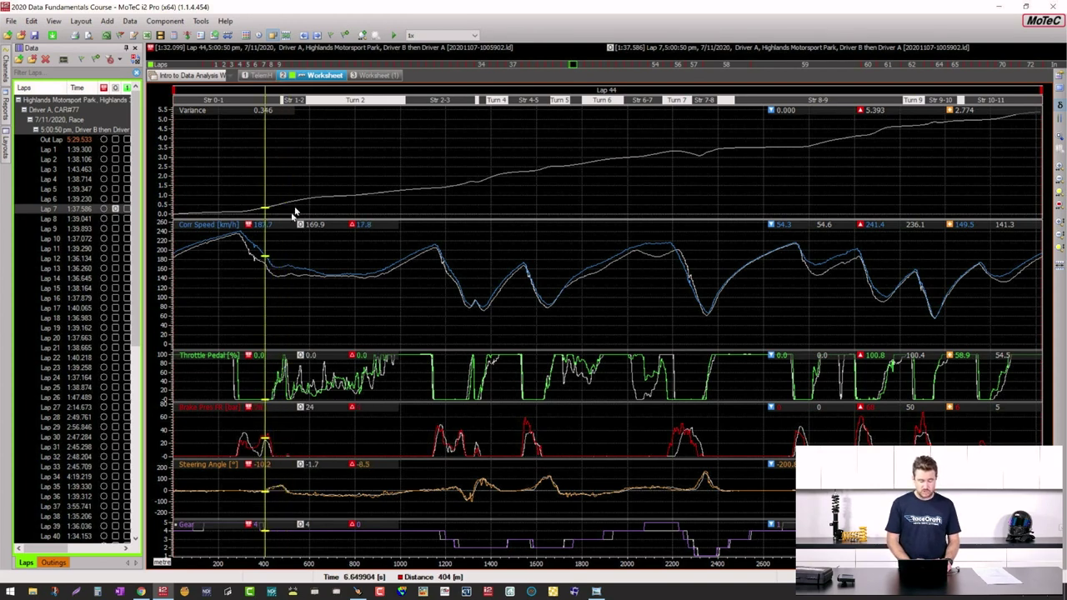
Compare the variance and speed of laps 44 and 7 at about 1740 m, 2141 m and 3079 m.
click(660, 254)
click(568, 265)
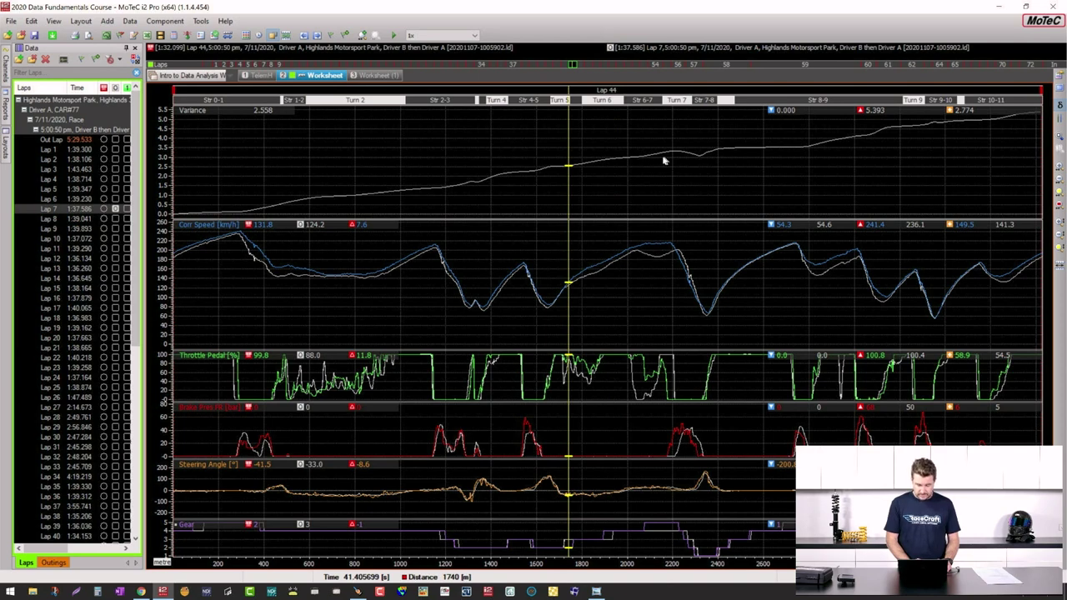
click(651, 258)
drag(651, 258, 659, 259)
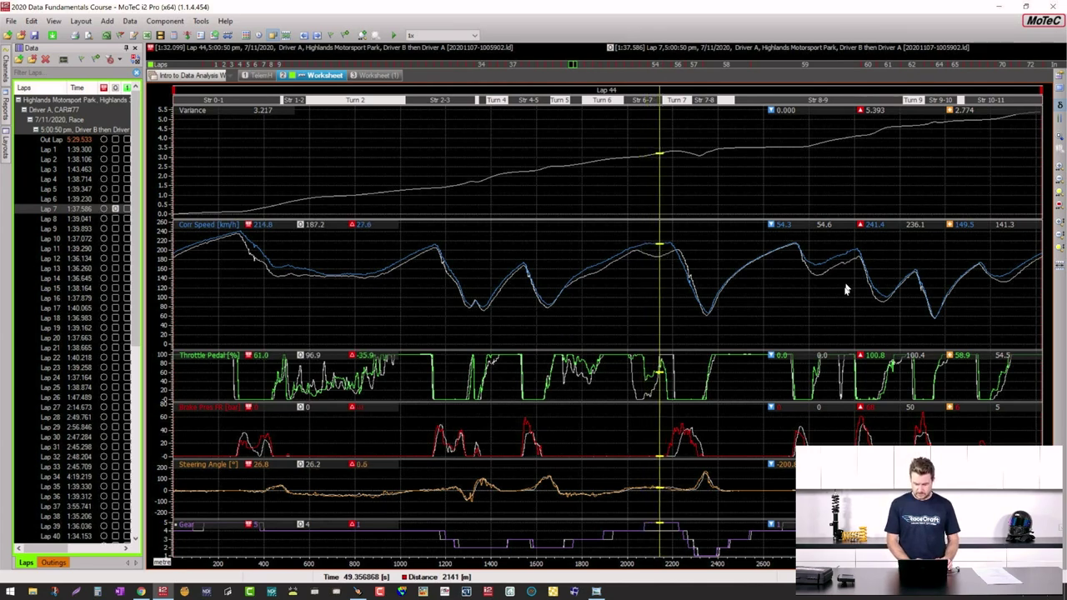
click(878, 143)
click(872, 138)
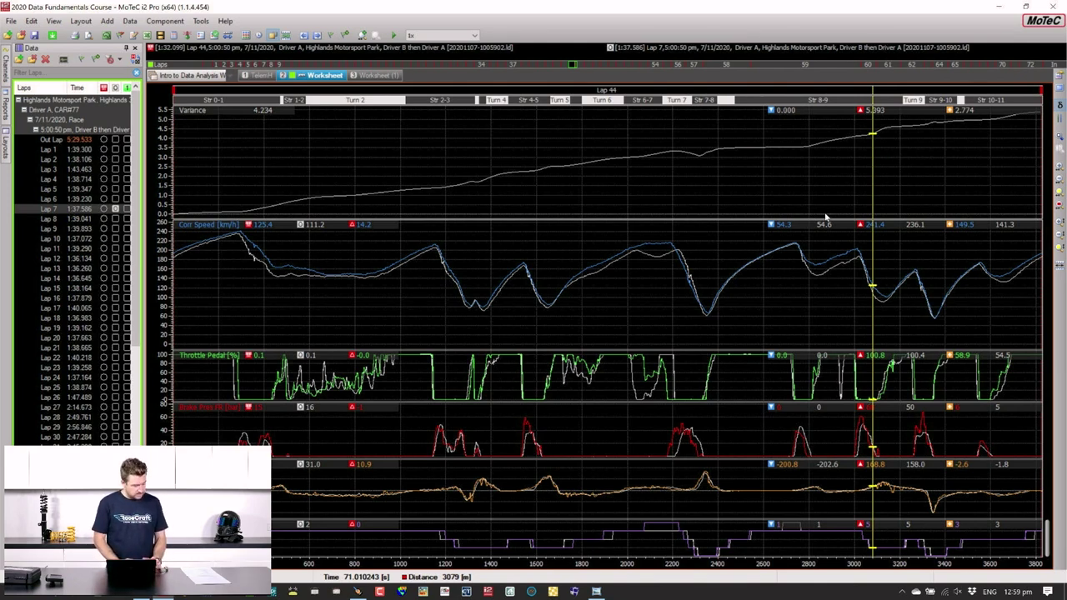
Compare the variance and speed traces at about 1820 m, 1018 m and 794 m.
drag(609, 291, 586, 295)
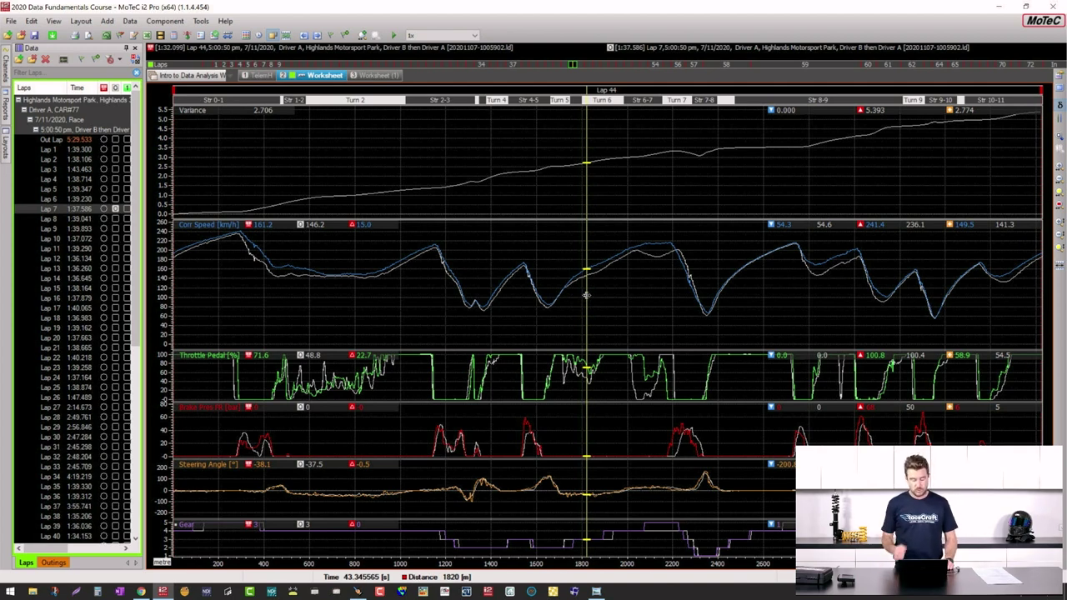
drag(430, 350, 403, 345)
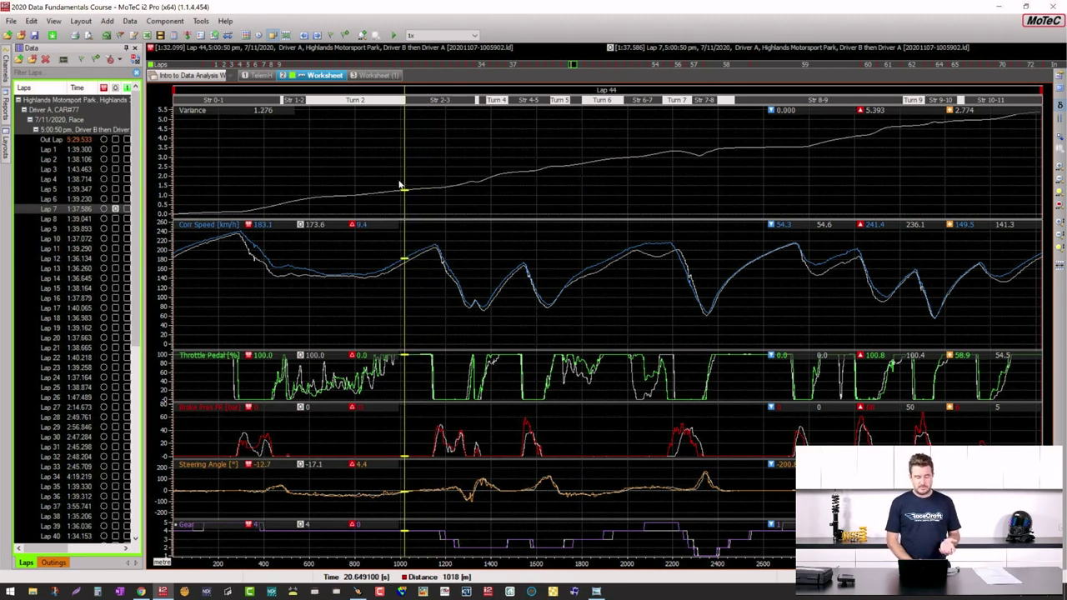
drag(400, 181, 355, 183)
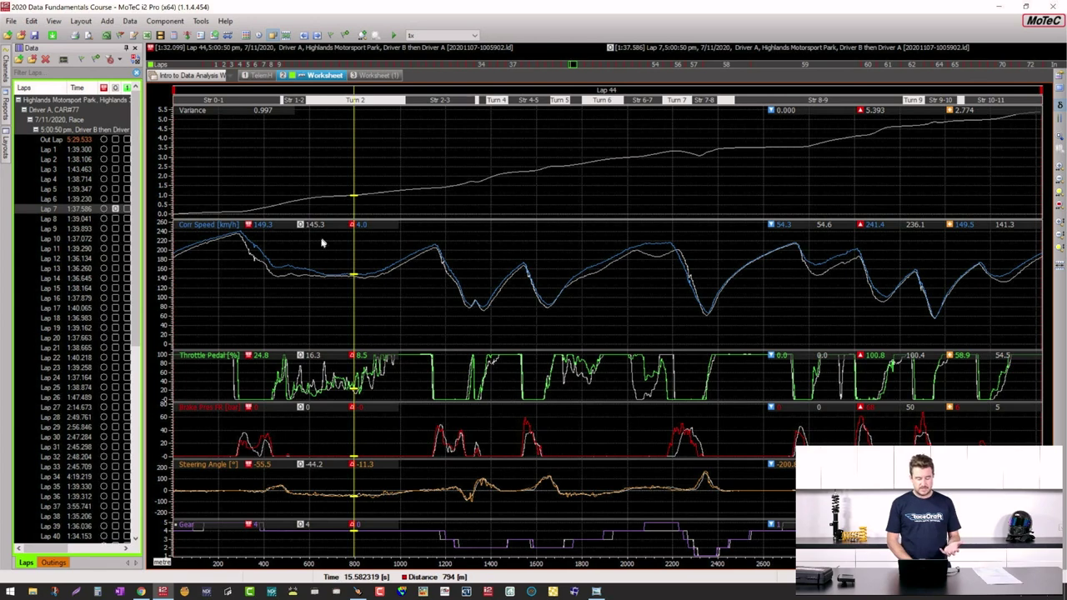
Zoom the graphs to the stretch from Str 0-1 to the exit of Turn 2 and hide the Variance graph.
drag(262, 281, 448, 308)
click(199, 289)
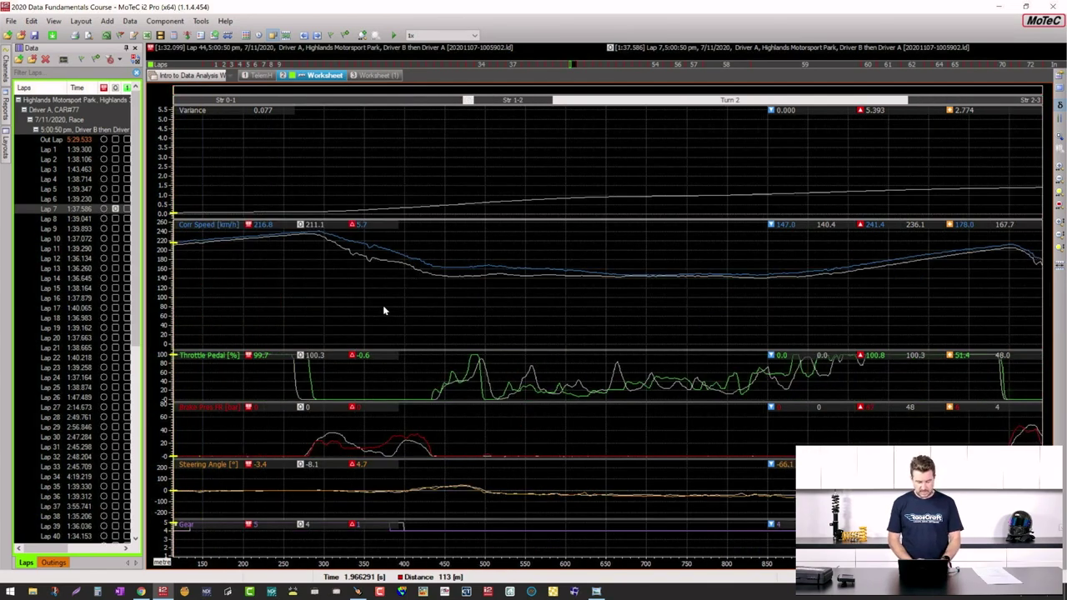
key(v)
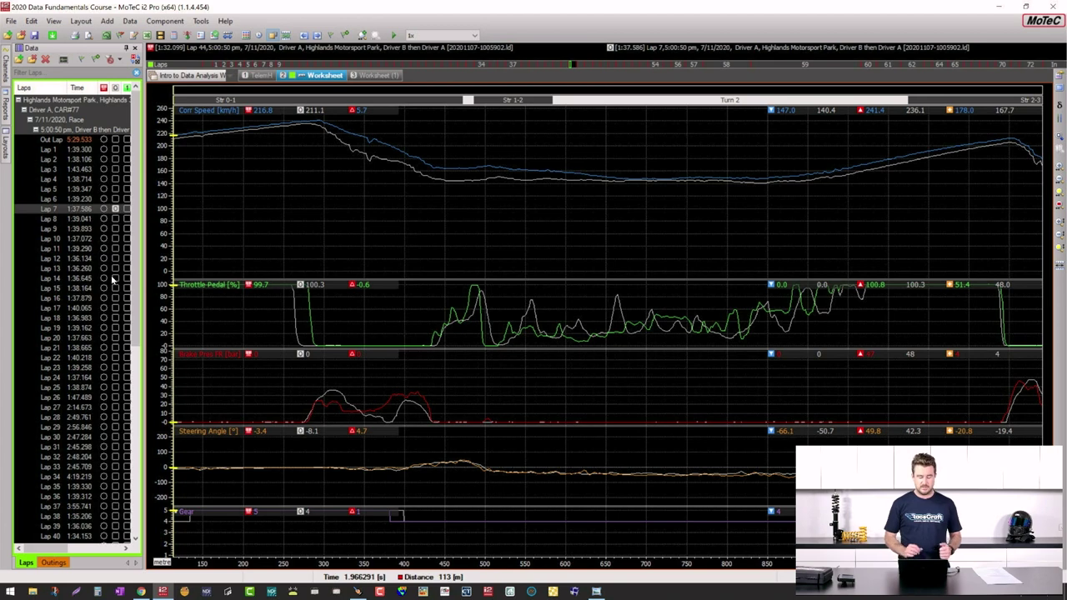
Set a datum at about 255 m where lap 7 lifts off the throttle and measure to lap 44's lift at about 274 m.
click(293, 320)
drag(292, 320, 268, 304)
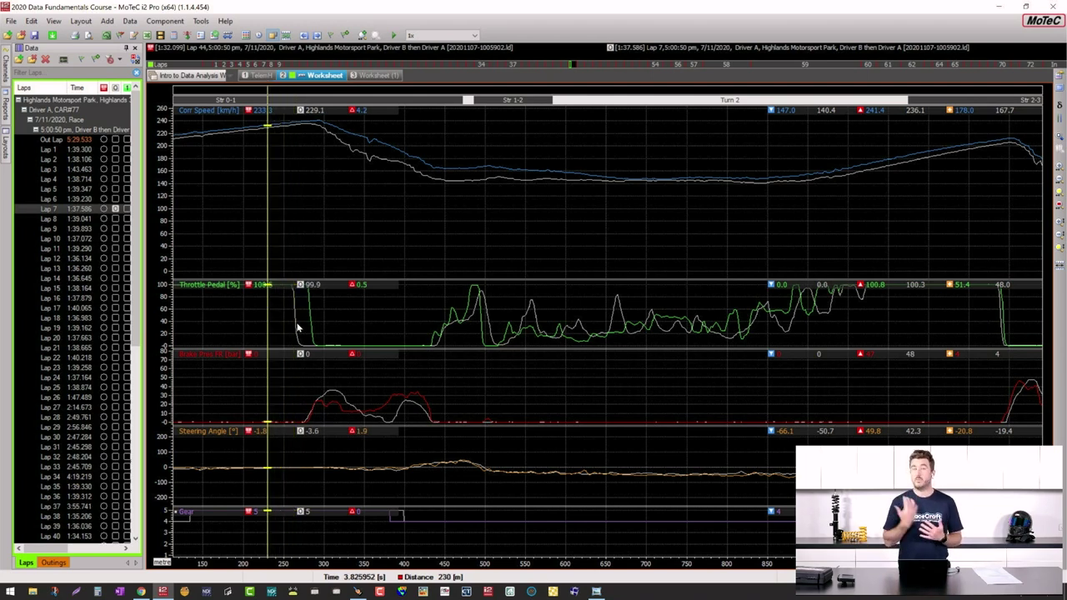
click(287, 318)
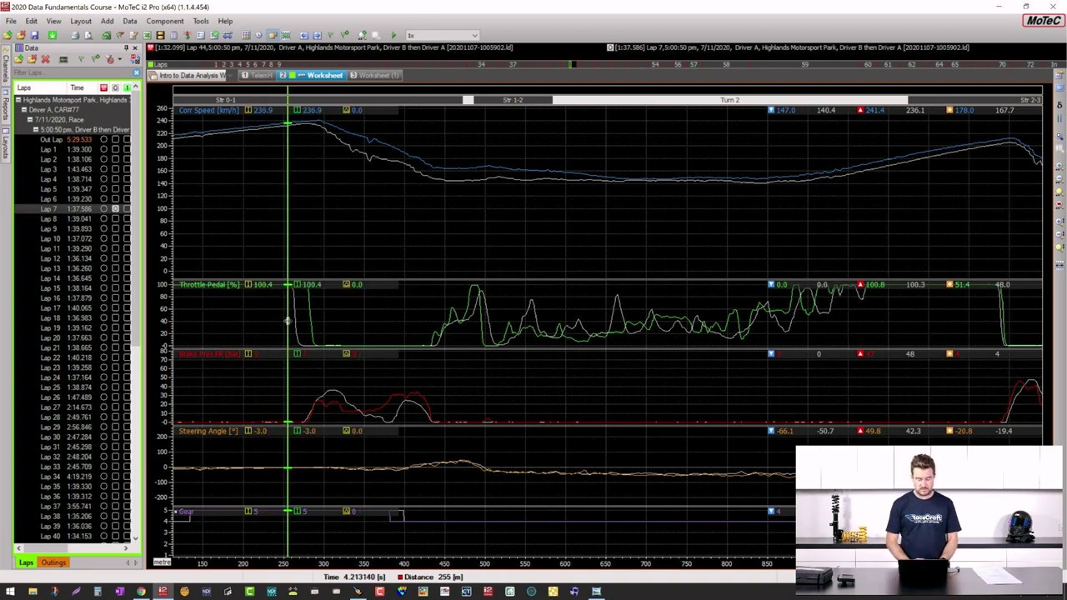
click(306, 319)
click(304, 320)
click(303, 316)
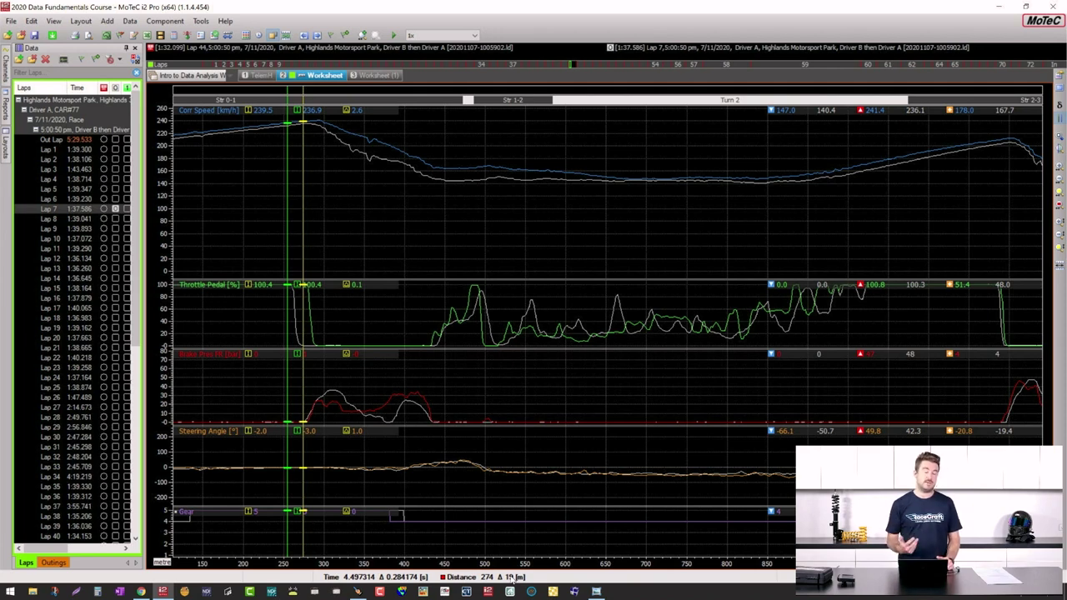
Check the readings relative to the datum at about 351 m and 306 m, and remove the datum.
click(365, 328)
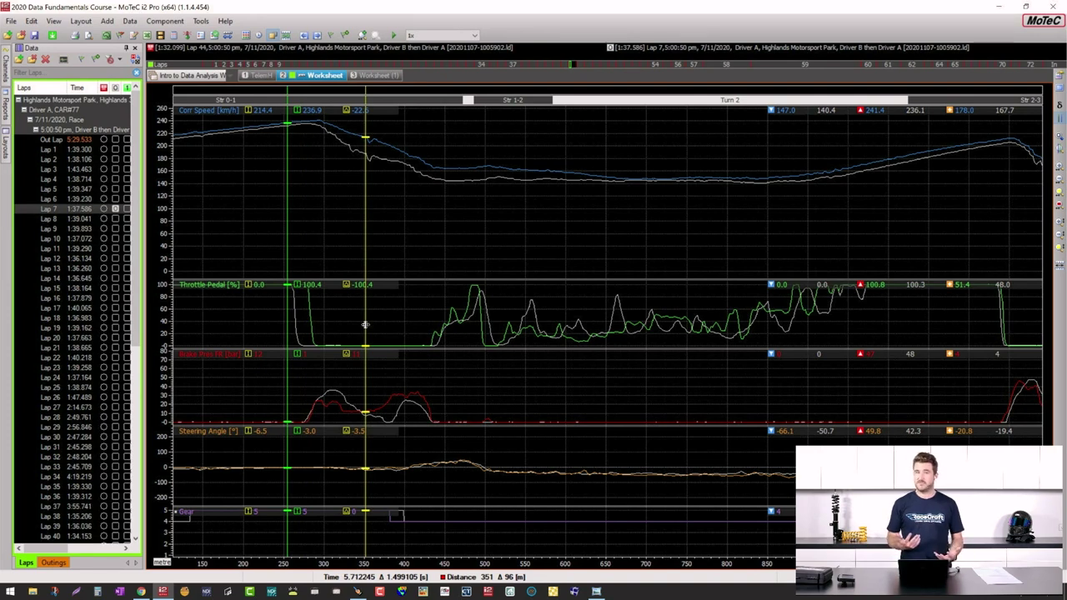
click(329, 394)
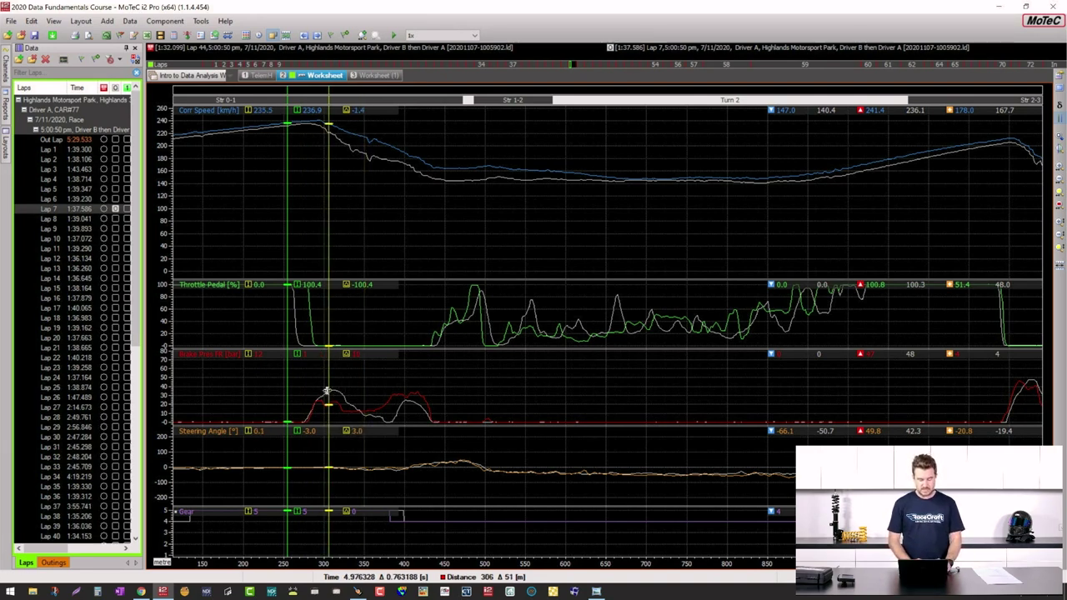
key(Escape)
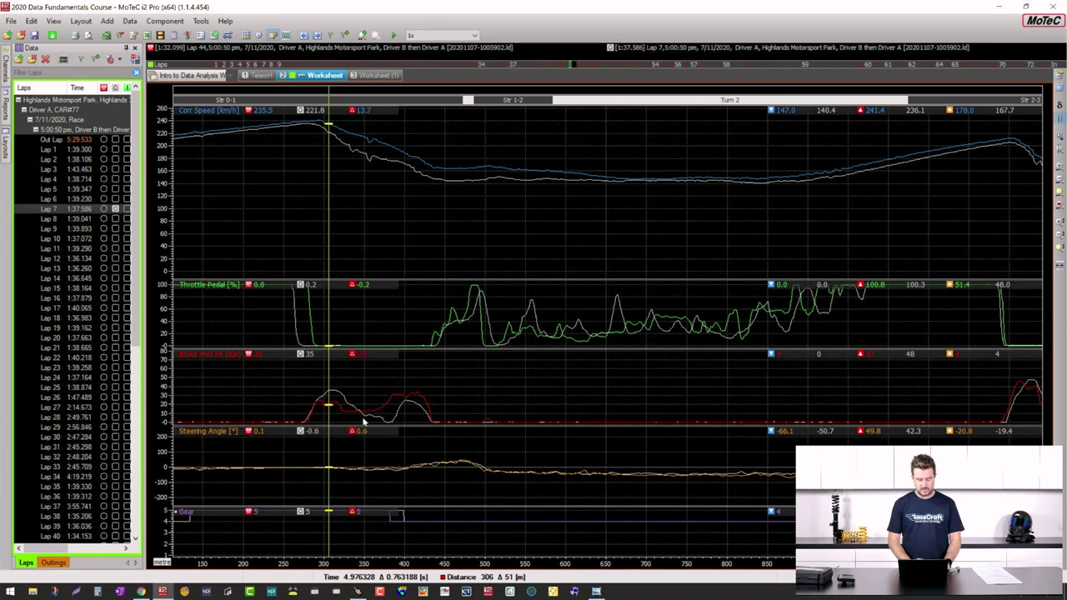
Compare the initial brake pressure of both laps at about 272 m, 312 m and 359 m.
click(309, 414)
click(301, 415)
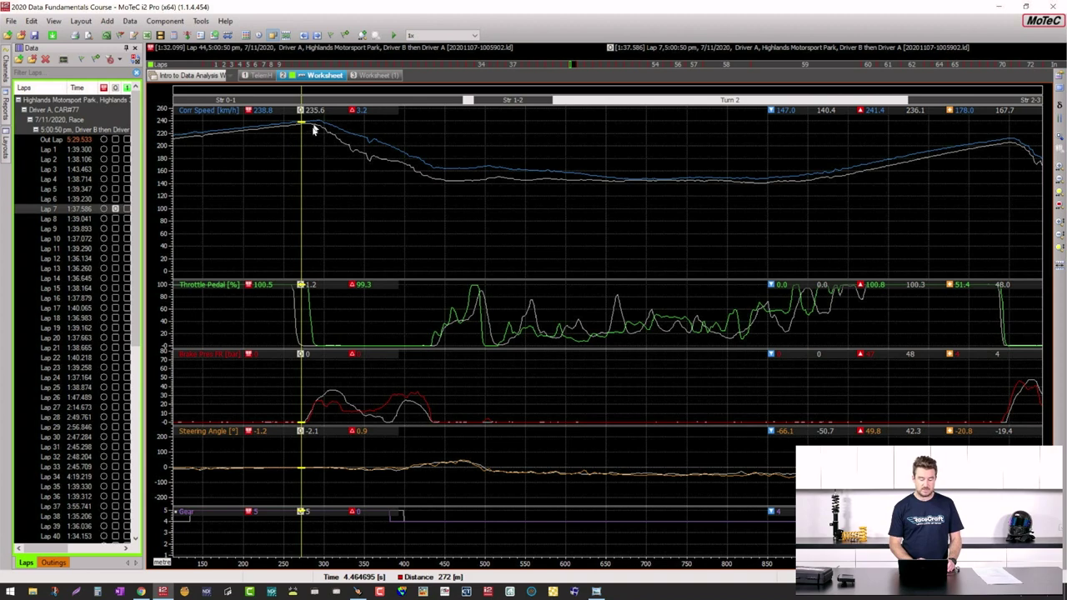
drag(340, 398, 334, 400)
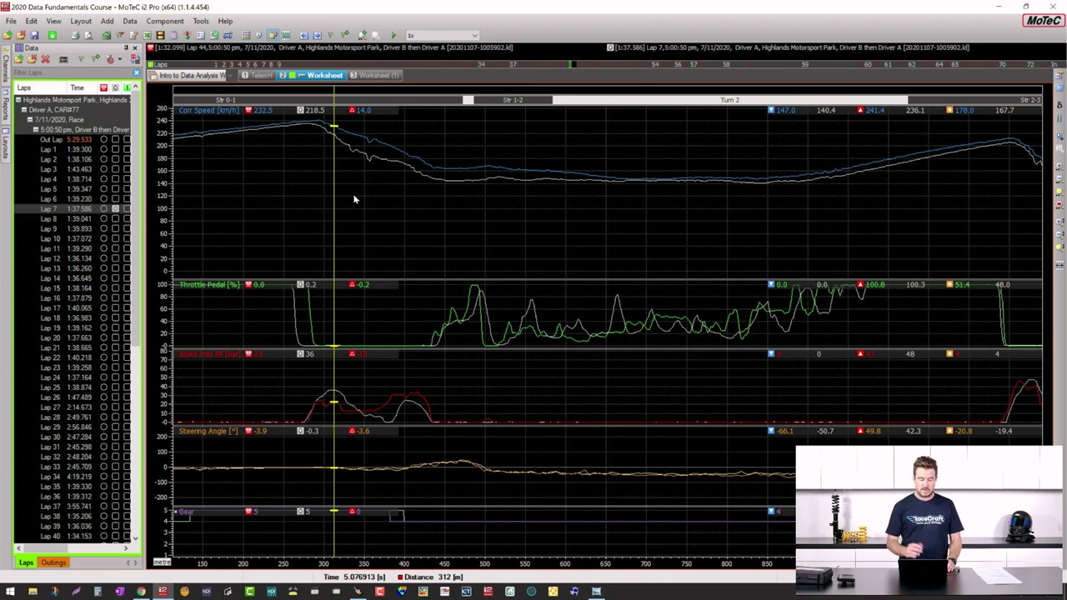
mouse_move(384, 409)
mouse_down()
mouse_move(339, 408)
mouse_move(371, 410)
mouse_up()
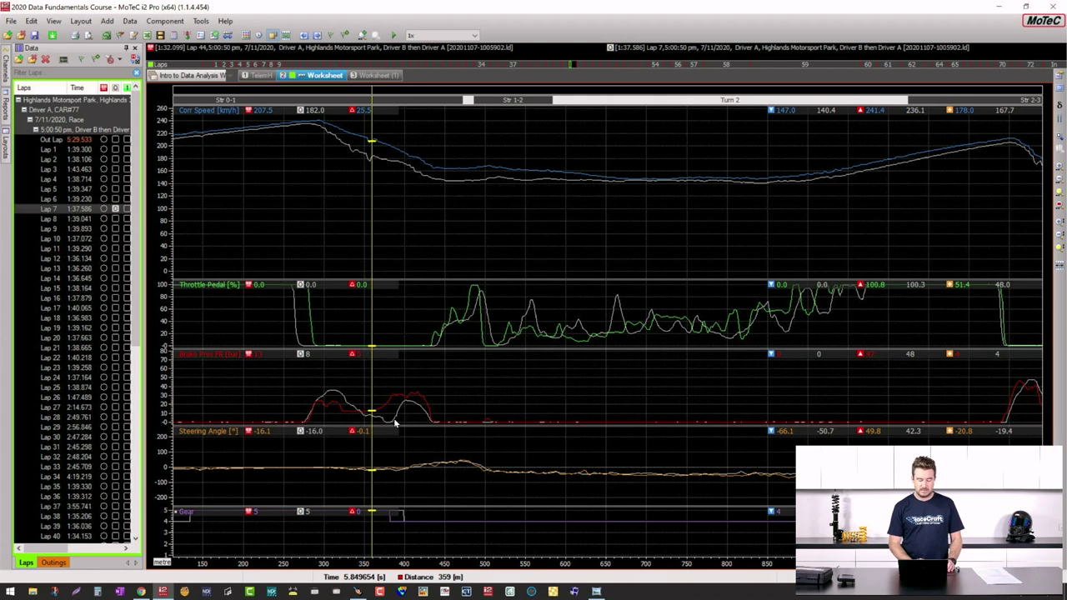
Compare the brake release and reapplication of both laps at about 377 m and 402 m, and recheck 348 m and 375 m.
click(389, 420)
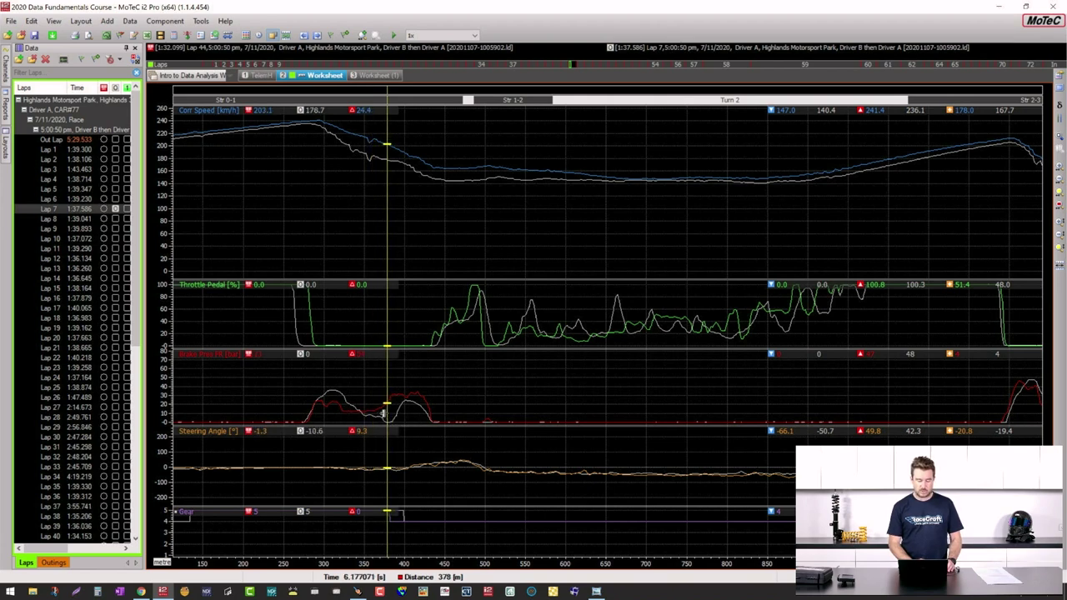
click(388, 420)
click(386, 419)
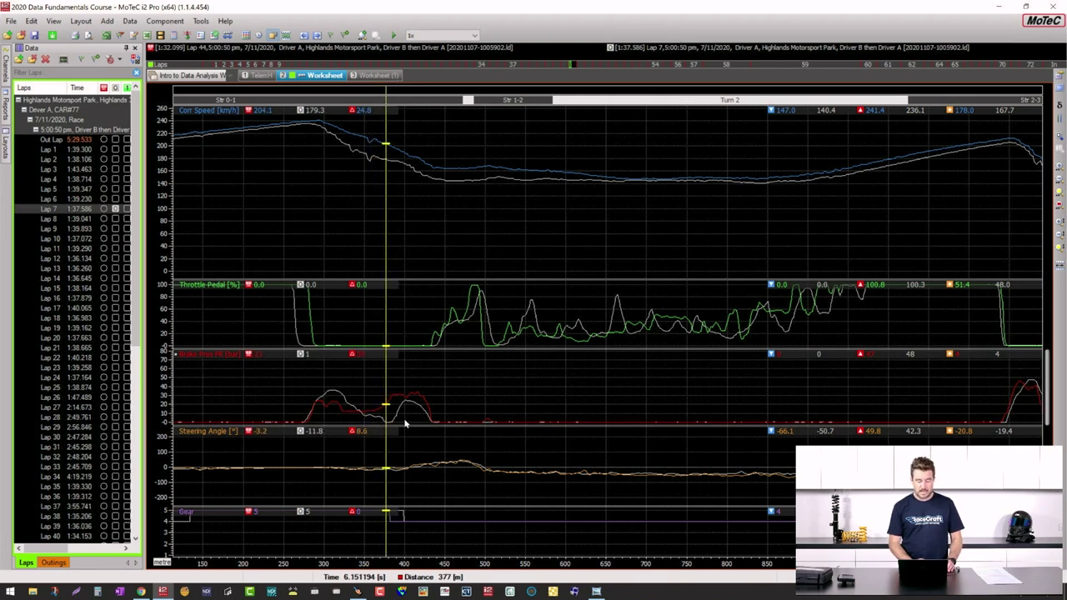
click(407, 409)
click(406, 407)
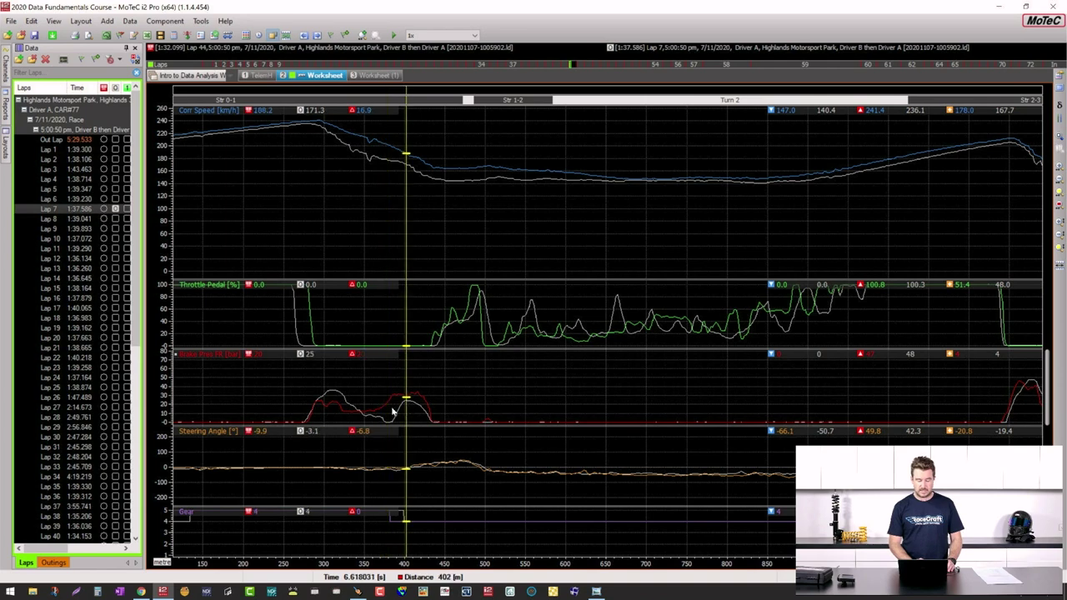
click(324, 415)
drag(323, 414, 363, 412)
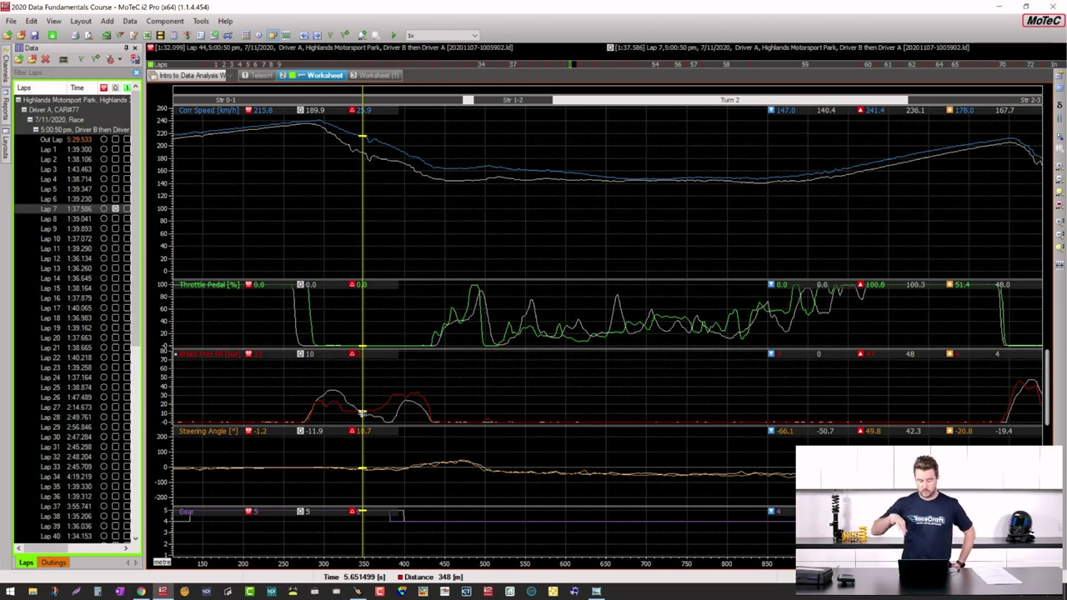
click(385, 417)
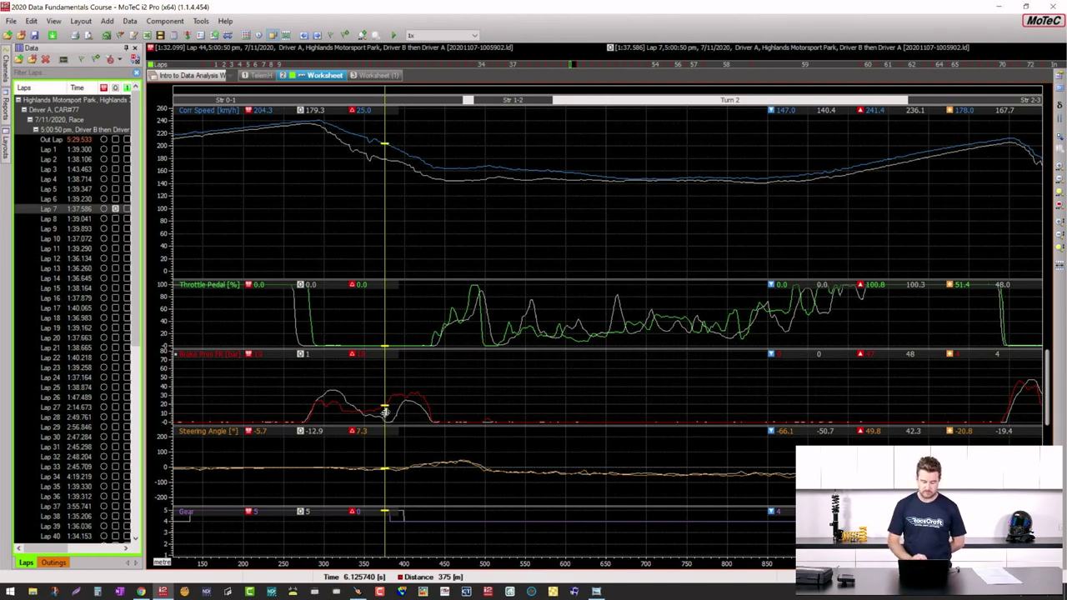
Compare the throttle traces of both laps through Turn 2 at about 463 m, 536 m, 638 m and 556 m.
drag(477, 370, 455, 370)
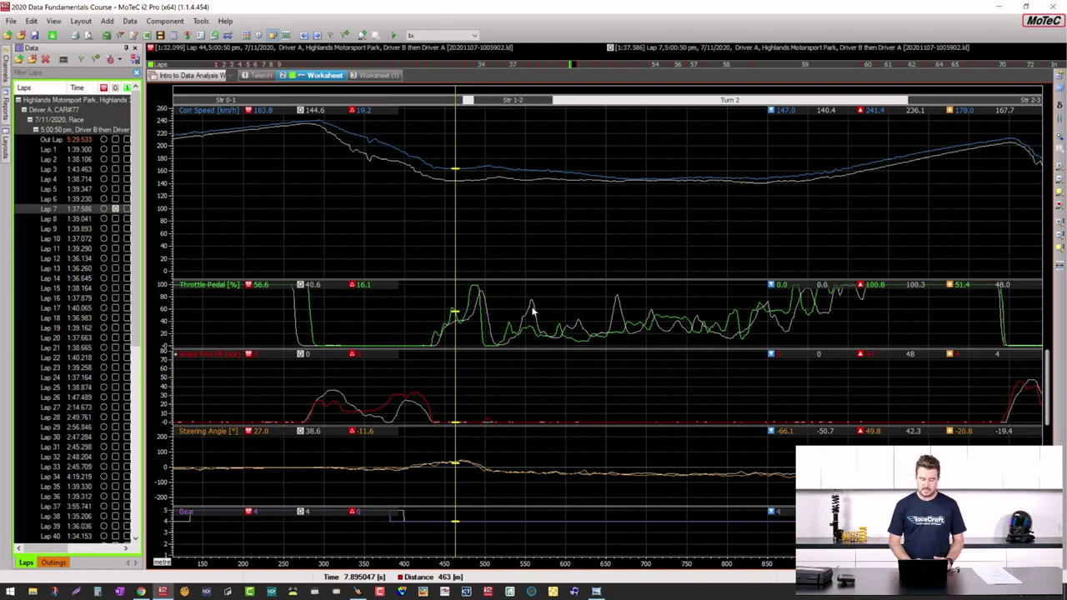
drag(533, 321, 515, 329)
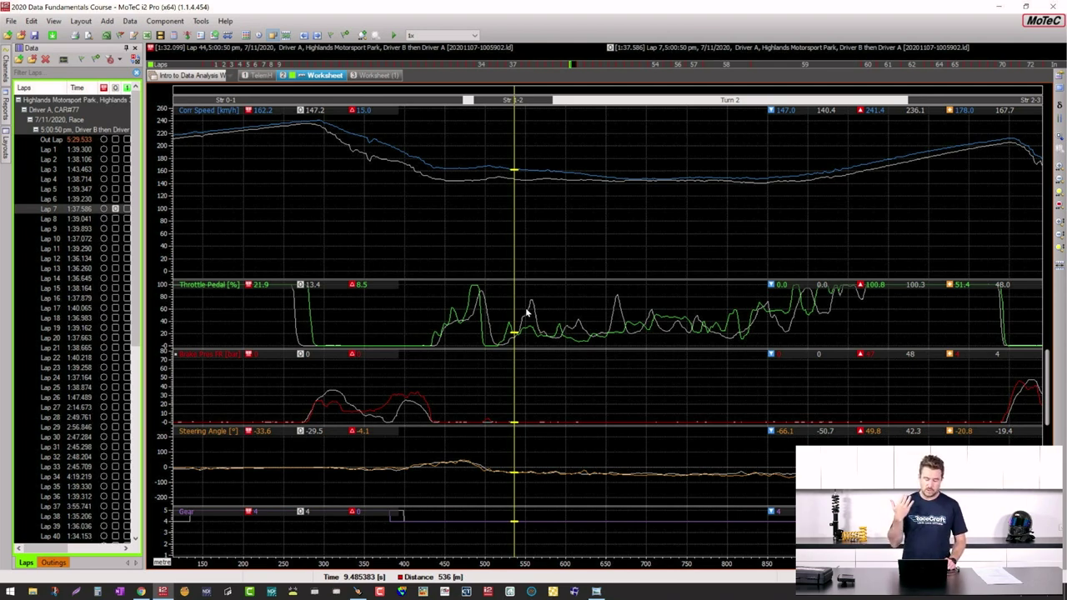
drag(545, 334, 598, 324)
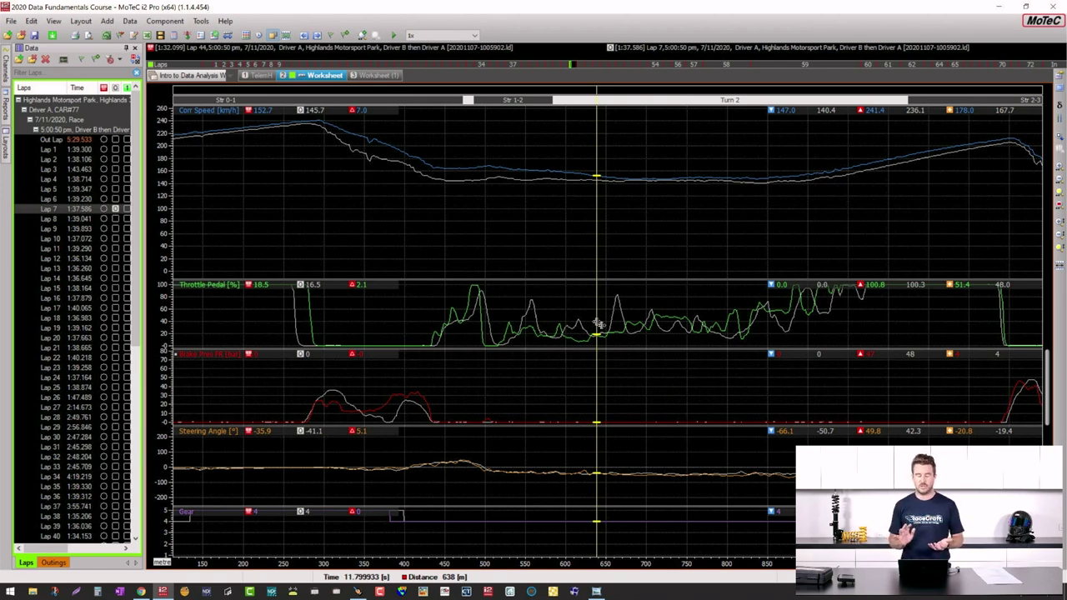
click(525, 315)
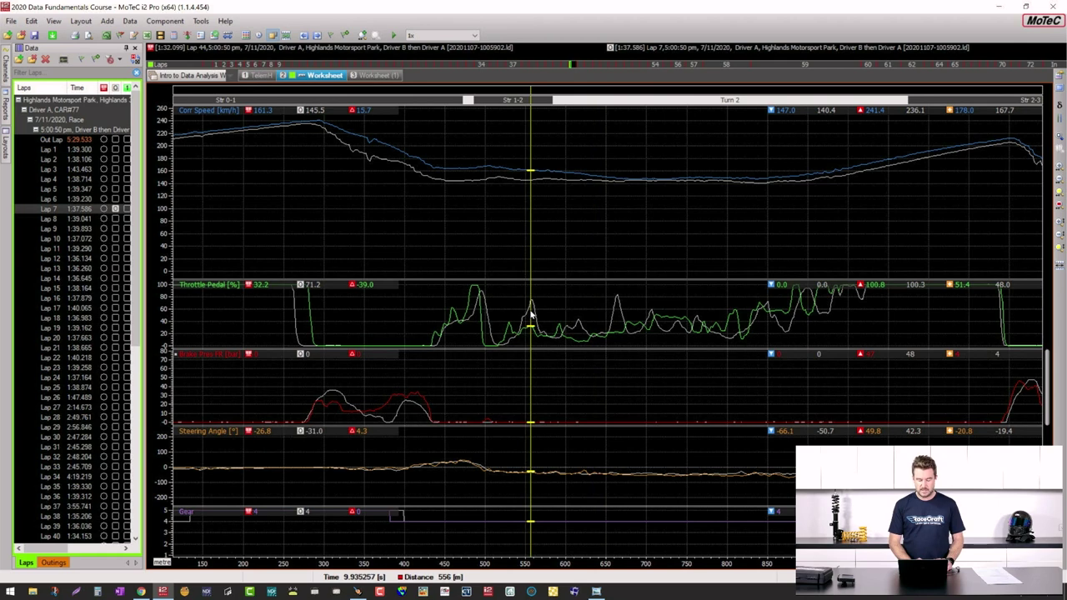
Circle lap 7's three throttle spikes around Turn 2, clear the markings and place the cursor at about 675 m.
mouse_move(527, 305)
mouse_down()
mouse_move(559, 312)
mouse_move(515, 321)
mouse_move(524, 290)
mouse_move(624, 297)
mouse_move(630, 324)
mouse_move(587, 314)
mouse_move(588, 280)
mouse_up()
drag(650, 307, 660, 305)
right_click(655, 296)
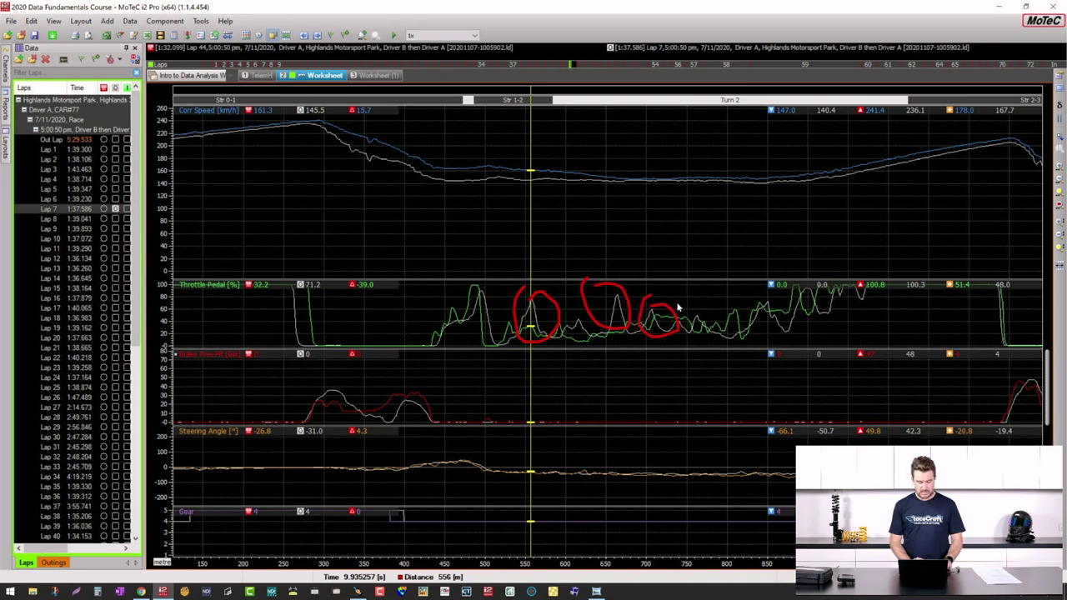
click(625, 381)
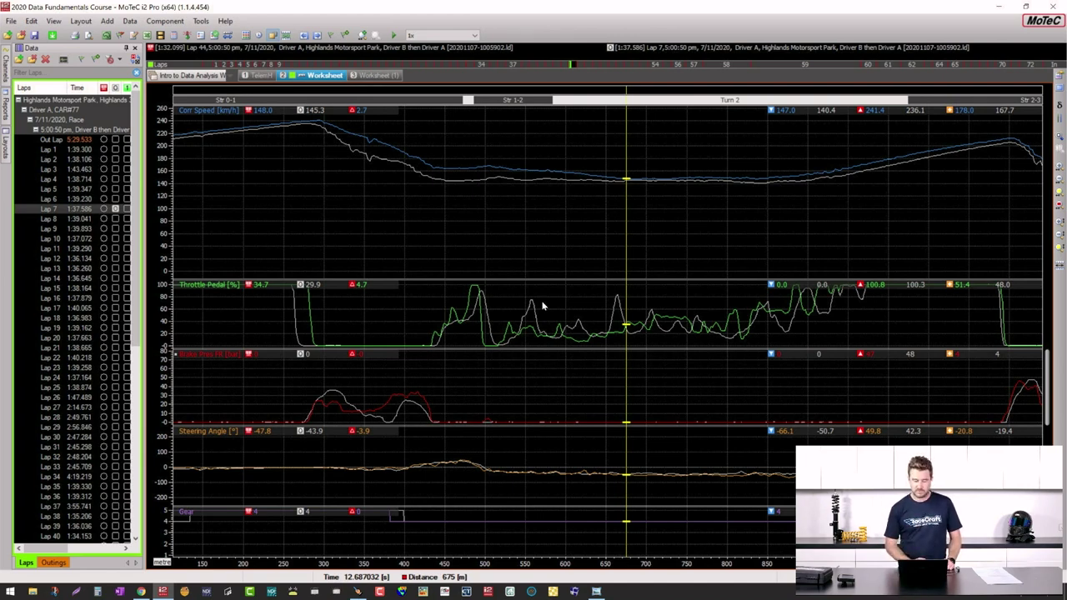
Zoom out to the full lap, show the Variance graph and examine the time difference around Turn 7.
click(572, 366)
scroll(571, 367, down, 3)
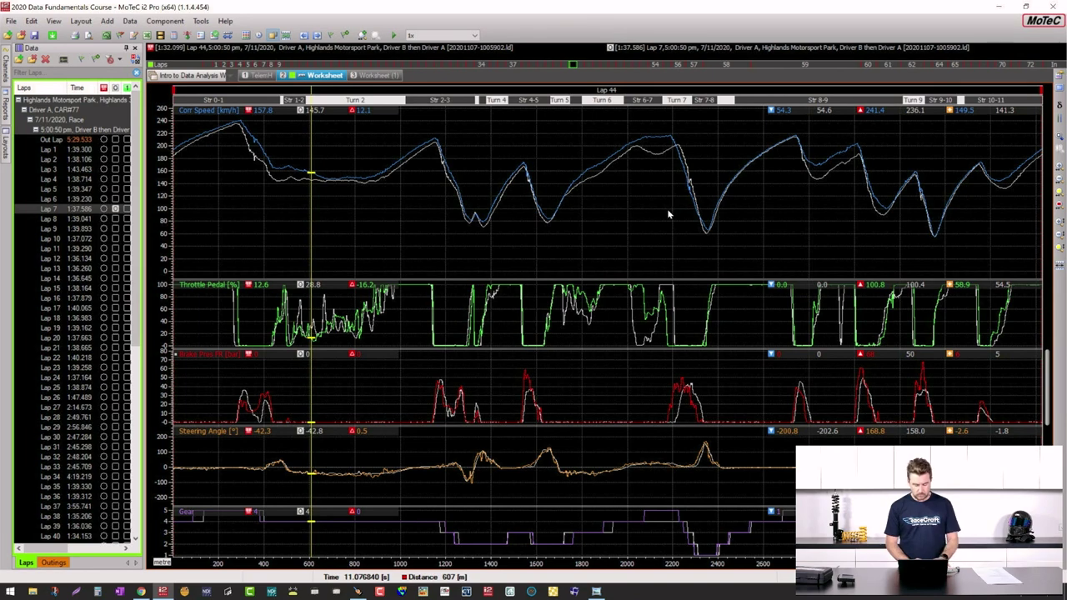
key(v)
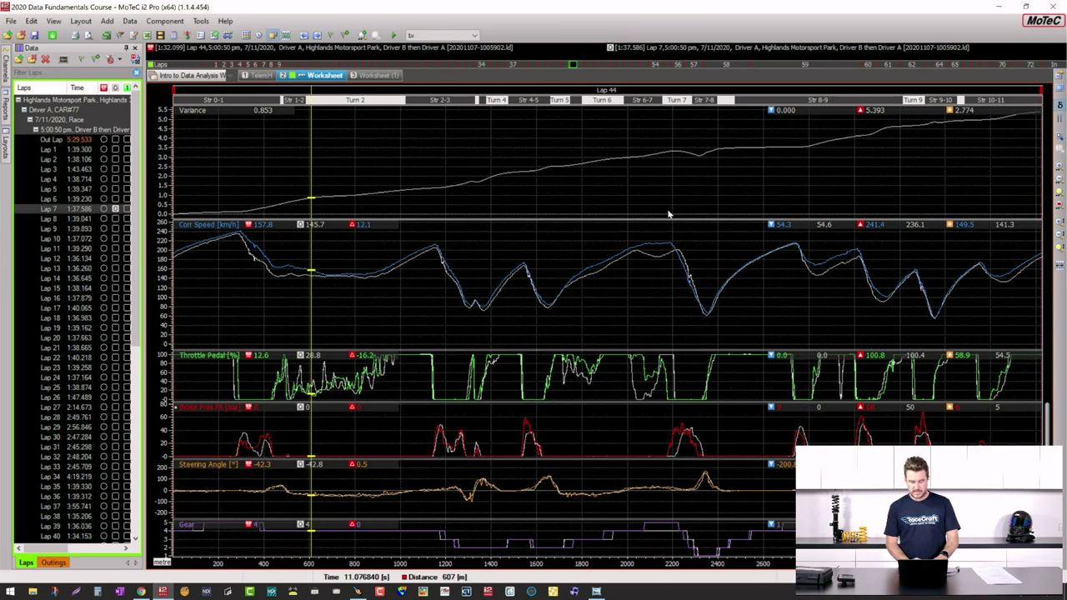
click(664, 175)
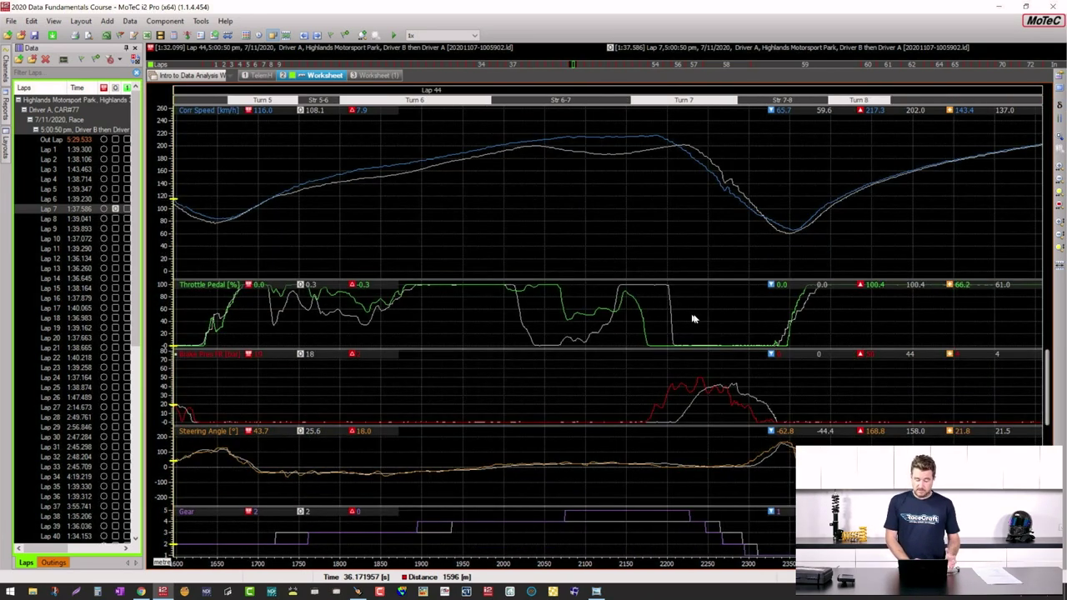
Compare the traces of both laps in the Turn 7 braking zone at about 2265 m and before it at 2014 m.
click(720, 308)
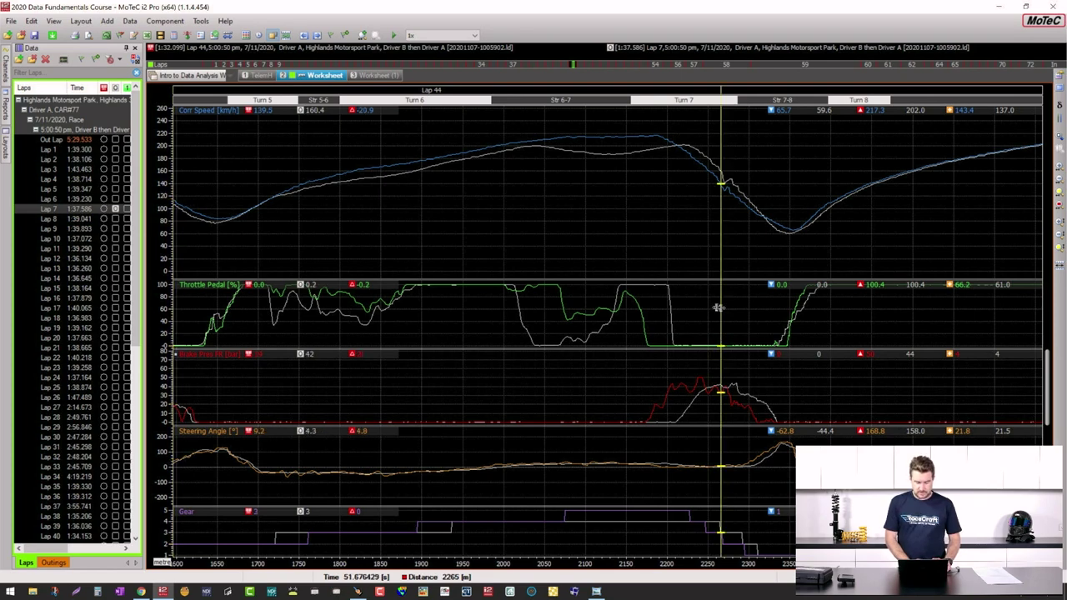
click(504, 317)
click(515, 318)
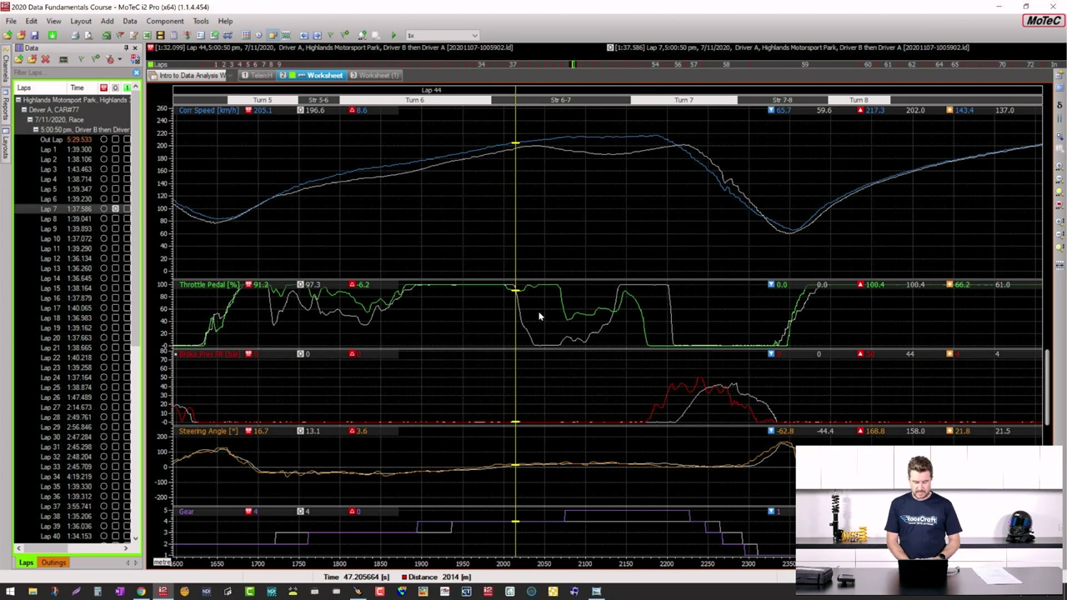
Show the floating track map and locate the points at about 2026 m, 2113 m and 2013 m on the circuit.
key(ctrl+t)
click(491, 308)
drag(491, 307, 525, 312)
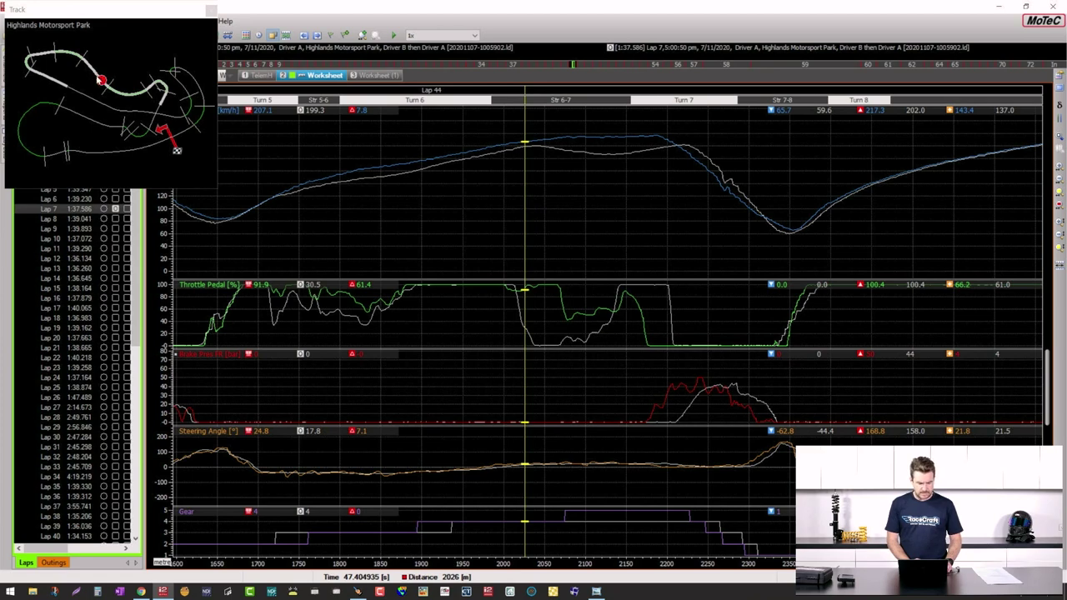
drag(386, 204, 595, 175)
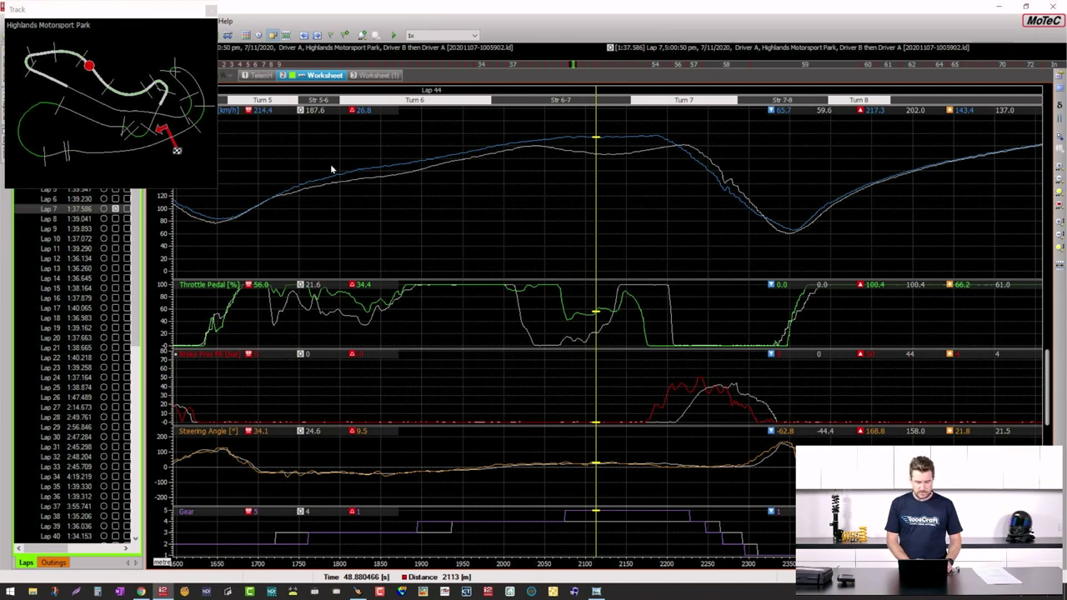
drag(550, 212, 515, 197)
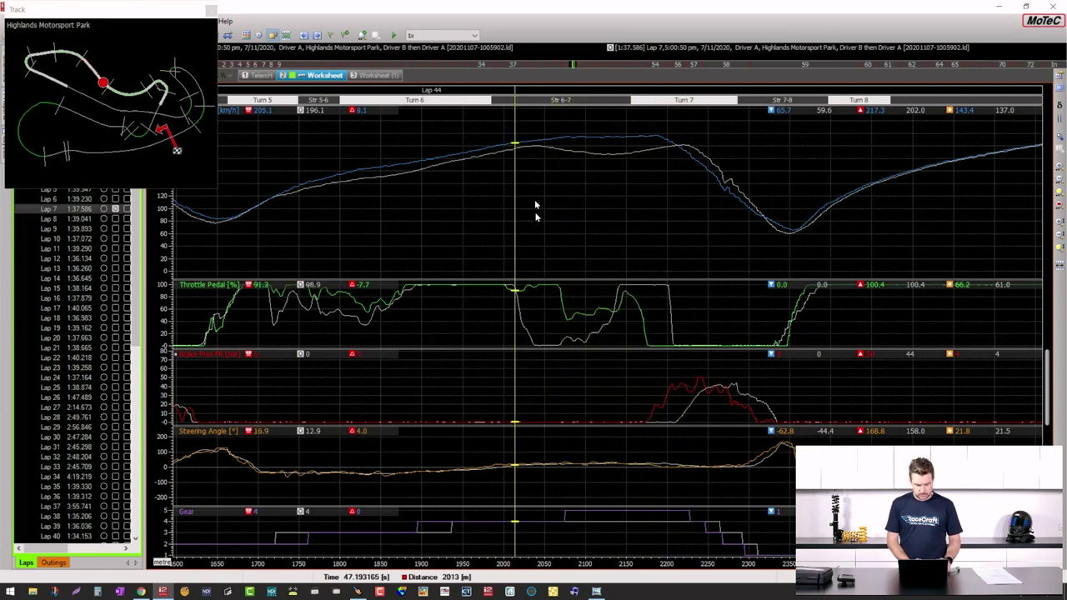
Examine lap 7's throttle lift on Str 6-7 against lap 44 at about 2046 m, 2034 m, 2028 m and 2050 m.
click(541, 304)
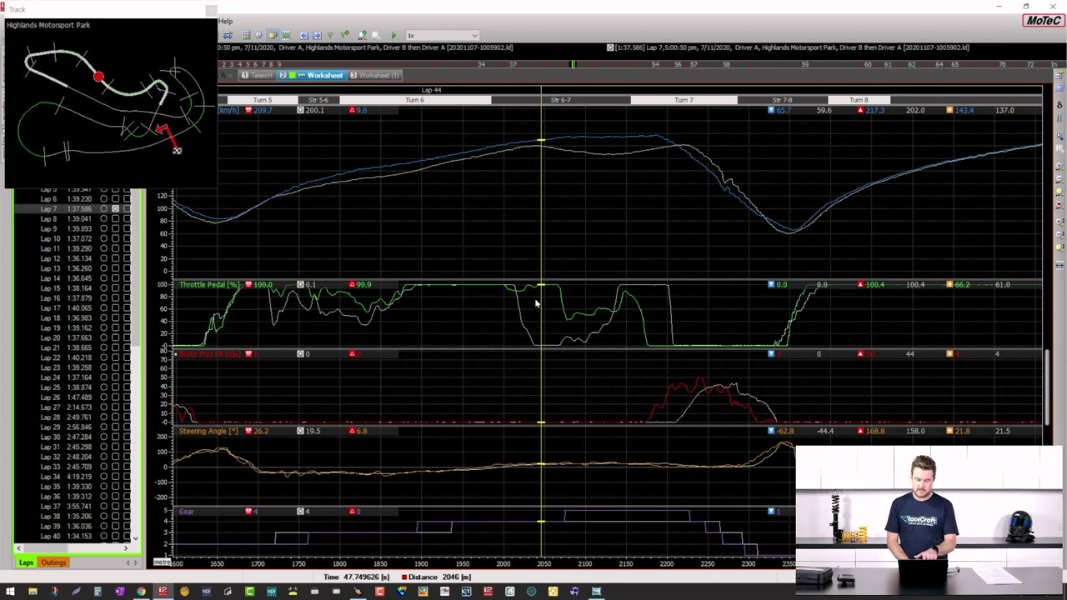
click(530, 302)
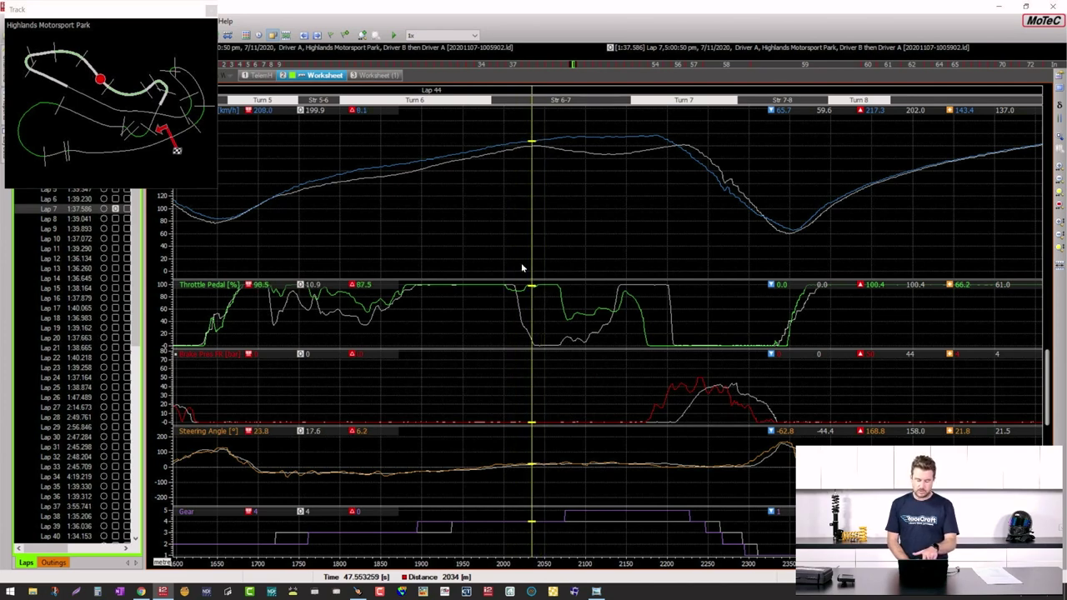
mouse_move(515, 254)
mouse_down()
mouse_move(611, 291)
mouse_move(500, 350)
mouse_up()
key(Escape)
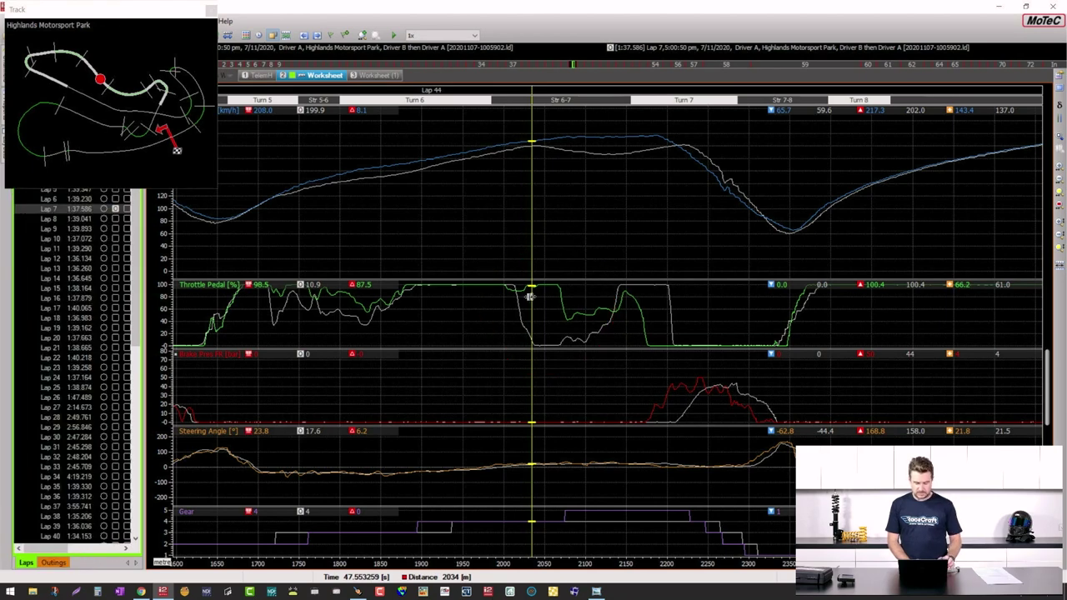
click(512, 321)
click(526, 327)
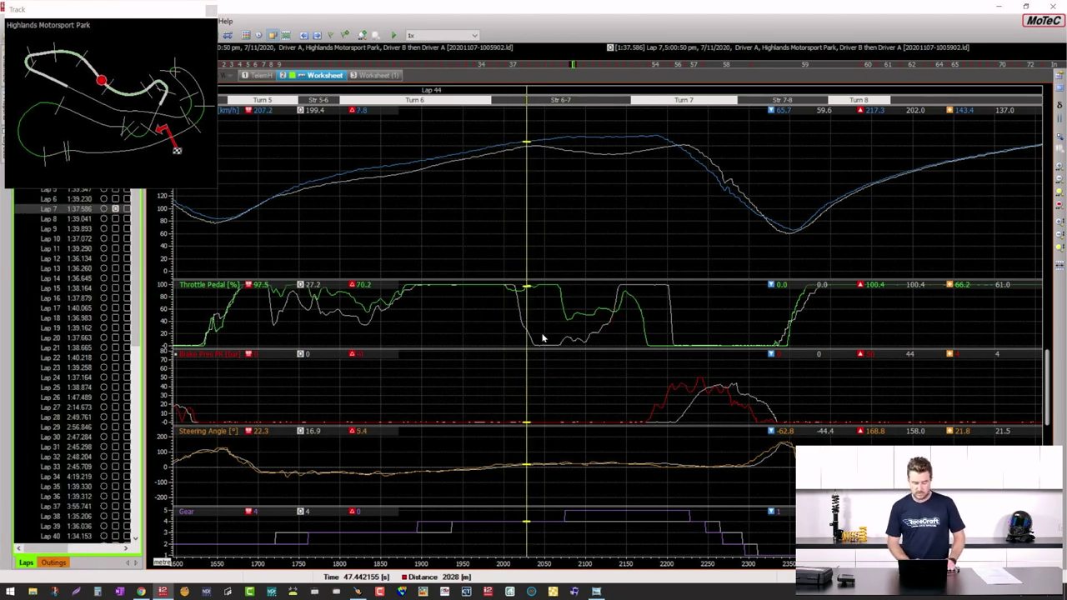
drag(542, 336, 544, 334)
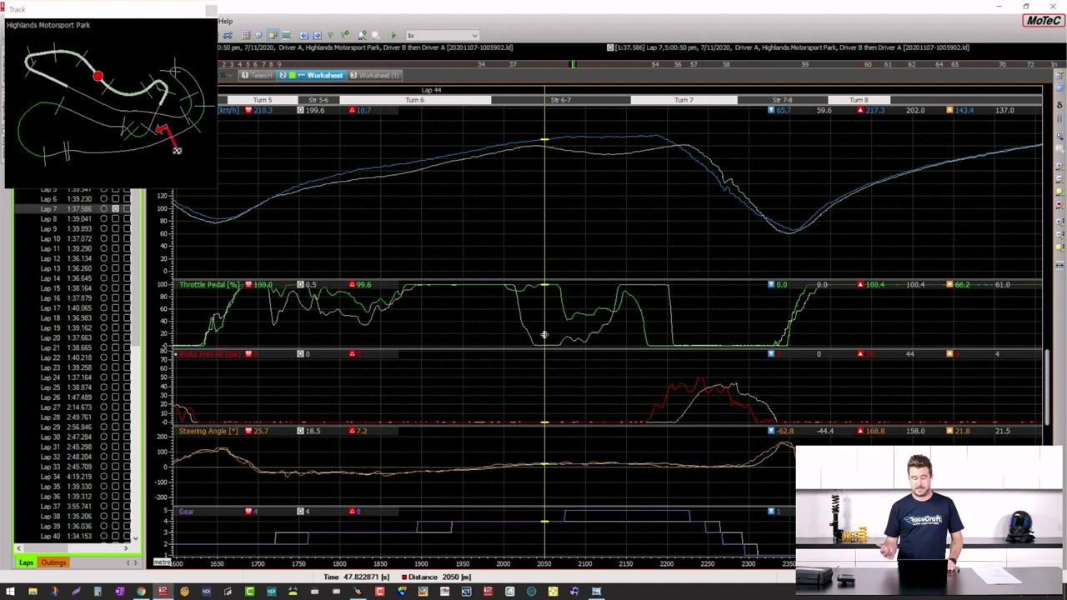
Show the Variance graph, circle its curve on Str 6-7, clear the marking and check the variance at about 2064 m.
mouse_move(578, 124)
mouse_down()
mouse_move(486, 157)
mouse_move(527, 120)
mouse_move(593, 123)
mouse_up()
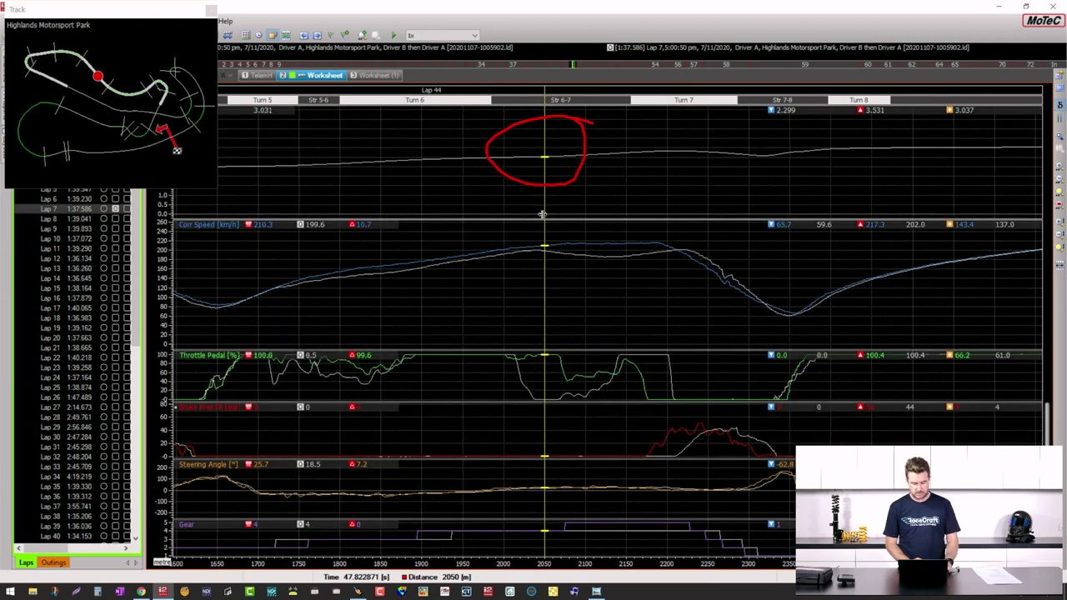
key(Escape)
drag(542, 197, 556, 195)
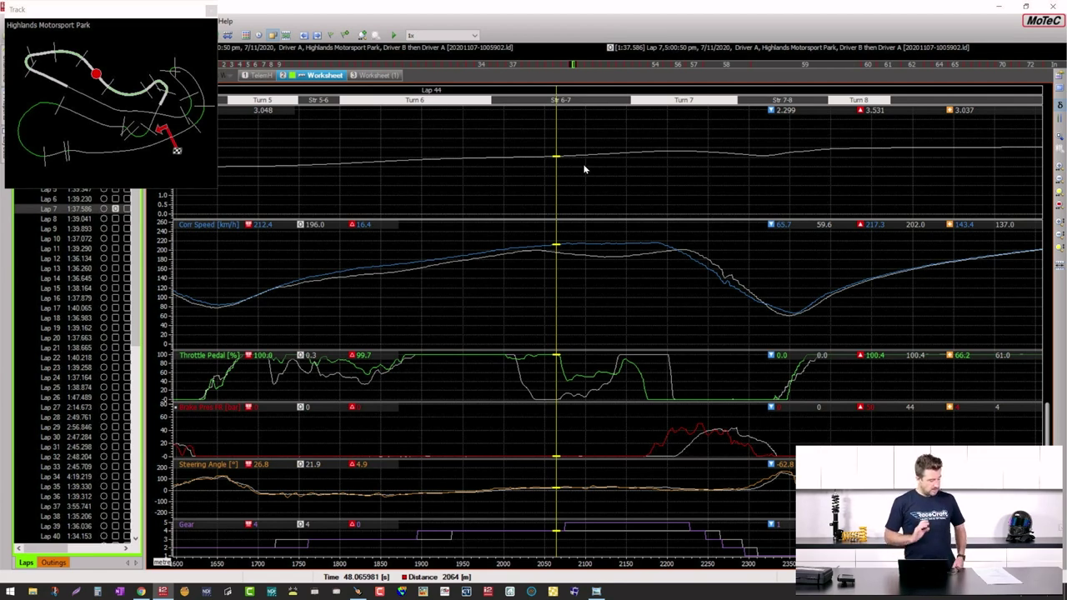
Close the track map and compare the speed and throttle of both laps at about 1964 m and 2070 m.
click(472, 280)
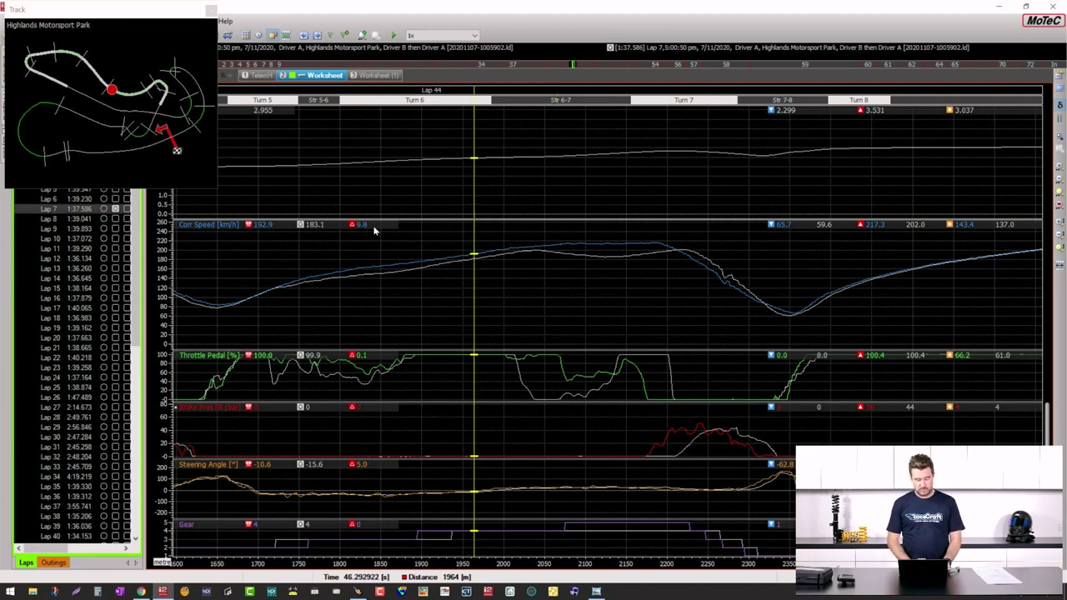
click(211, 10)
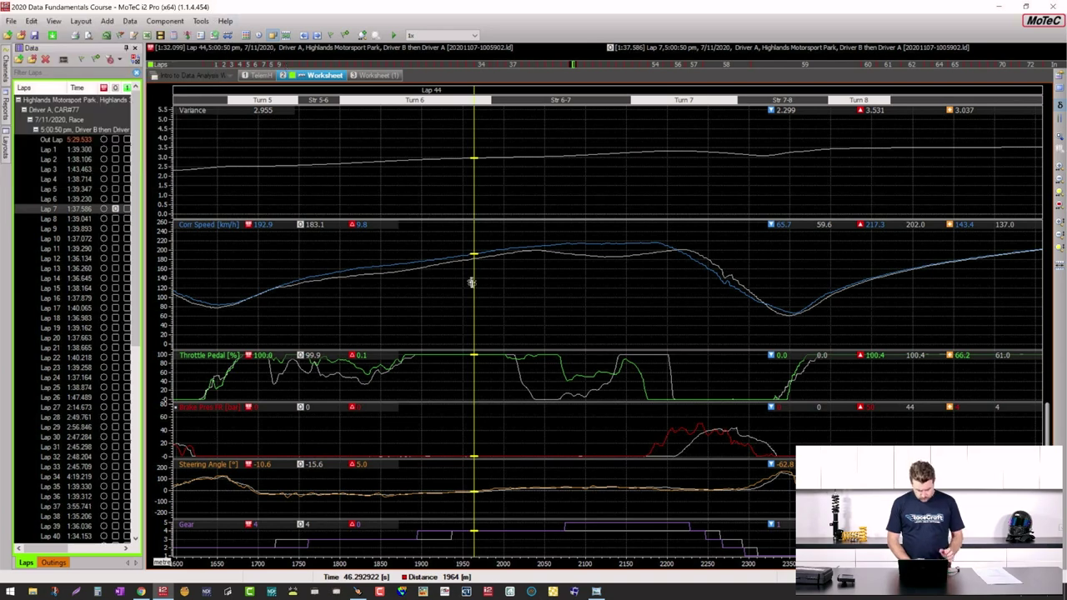
click(560, 334)
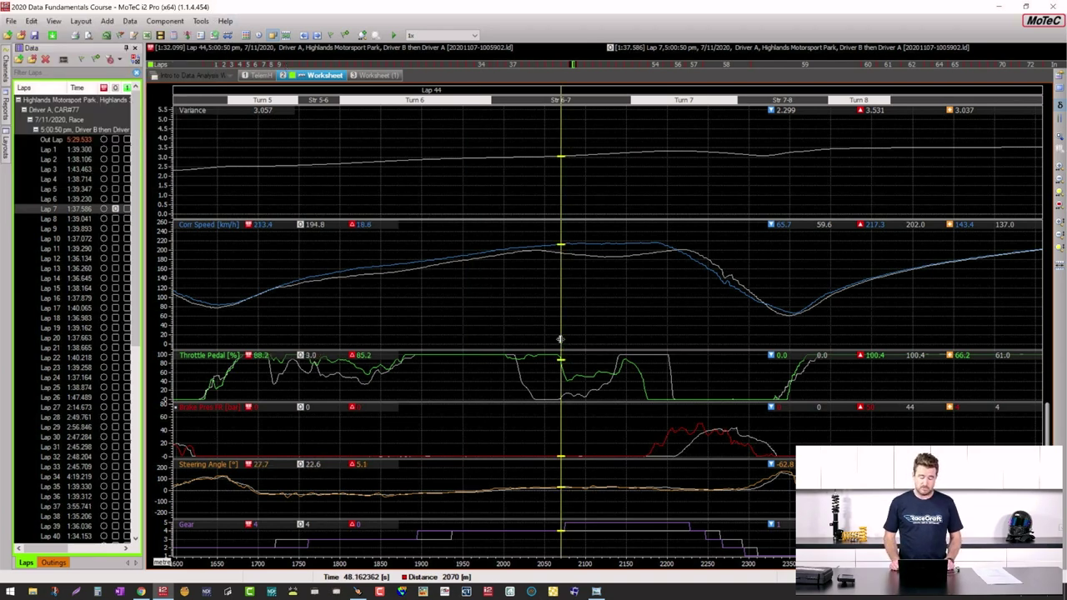